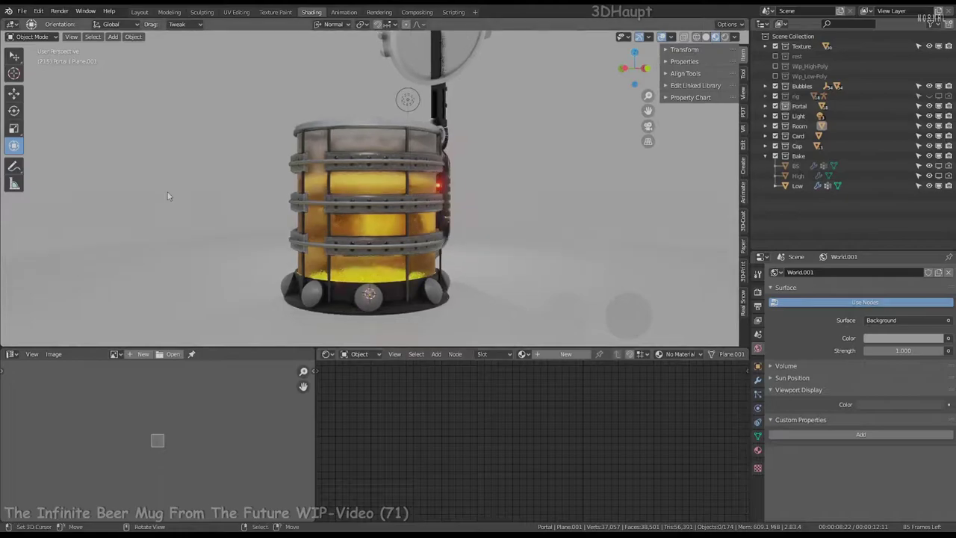
# Orbit around the mug and select the speaker sphere at its base.
pyautogui.scroll(-2, 399, 111)
pyautogui.moveTo(399, 110); pyautogui.dragTo(381, 179, button='middle')
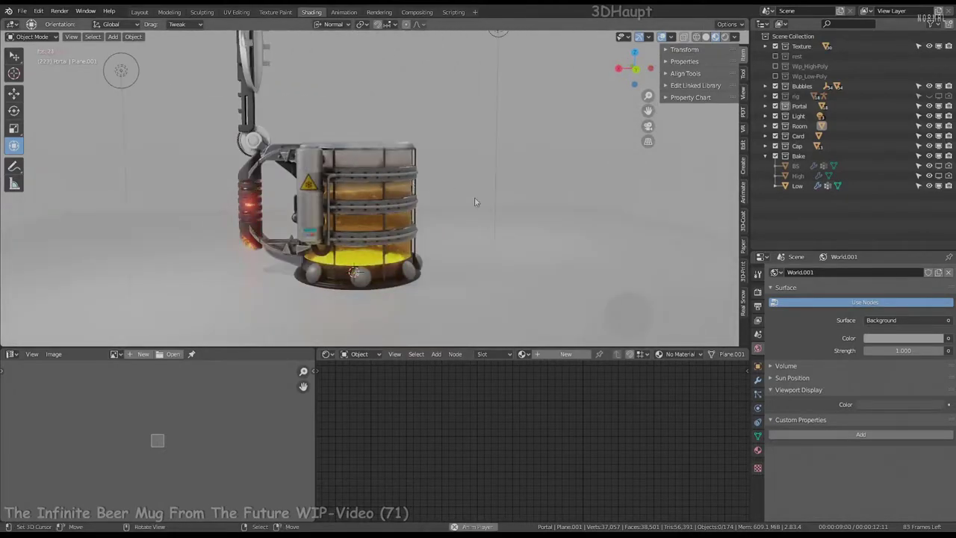
pyautogui.moveTo(475, 201)
pyautogui.mouseDown(button='middle')
pyautogui.moveTo(423, 187)
pyautogui.moveTo(372, 209)
pyautogui.mouseUp(button='middle')
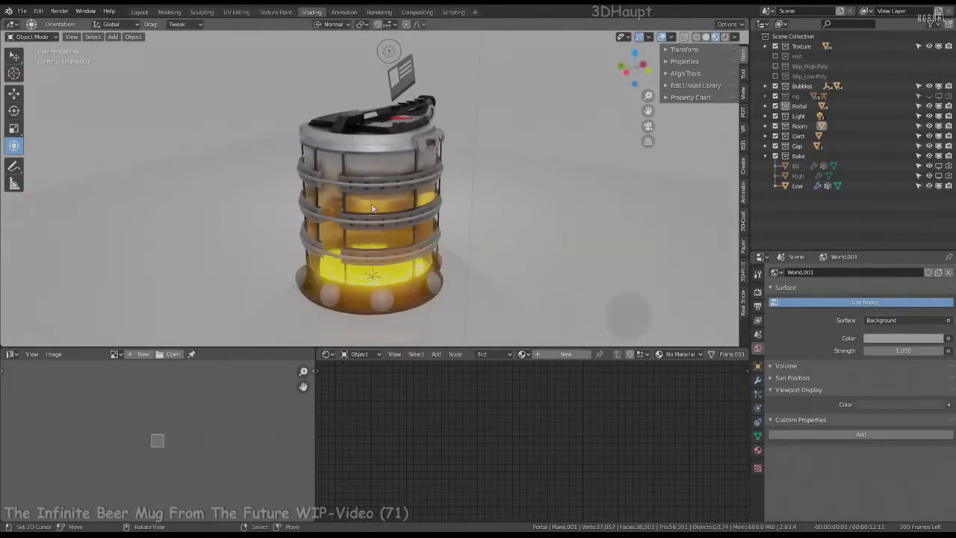
pyautogui.scroll(5, 372, 208)
pyautogui.scroll(5, 363, 160)
pyautogui.click(403, 254)
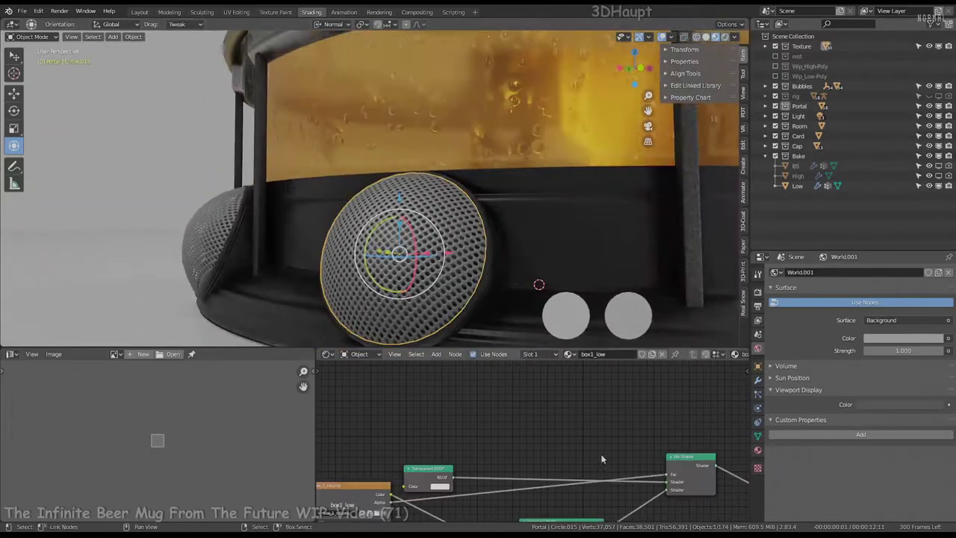
# Bring the view round to the front of the mug base.
pyautogui.scroll(-3, 602, 458)
pyautogui.moveTo(498, 307); pyautogui.dragTo(478, 344, button='middle')
pyautogui.scroll(1, 514, 401)
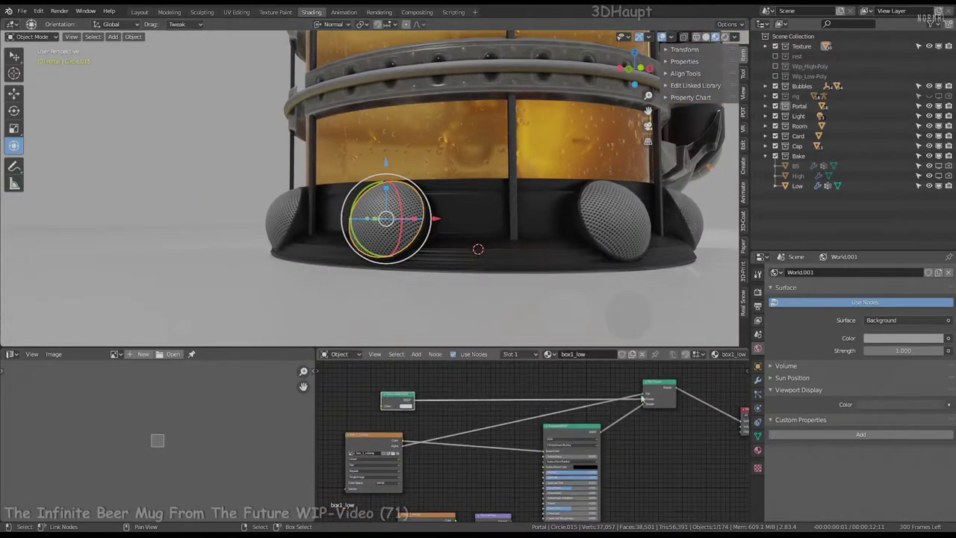
pyautogui.scroll(-1, 523, 400)
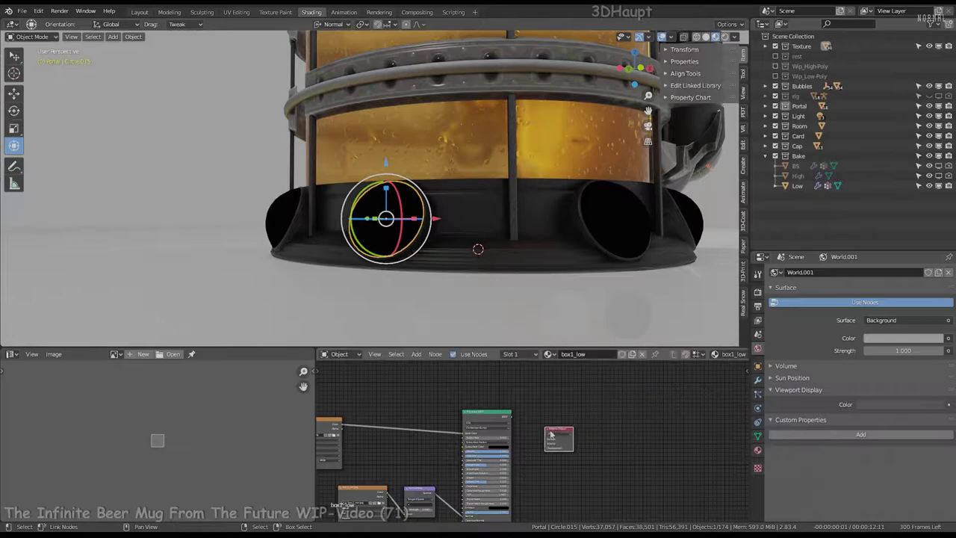
pyautogui.scroll(2, 550, 433)
pyautogui.scroll(2, 571, 207)
pyautogui.scroll(6, 571, 207)
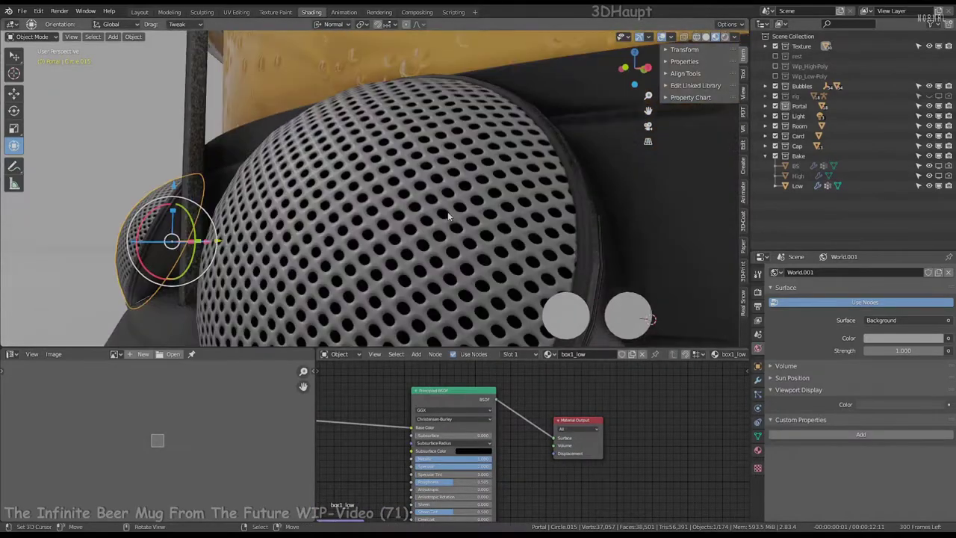
pyautogui.scroll(-1, 389, 404)
# Inspect the box_1_col.png image node and preview it on the Material Output.
pyautogui.moveTo(347, 376); pyautogui.dragTo(450, 394, button='middle')
pyautogui.scroll(-1, 546, 439)
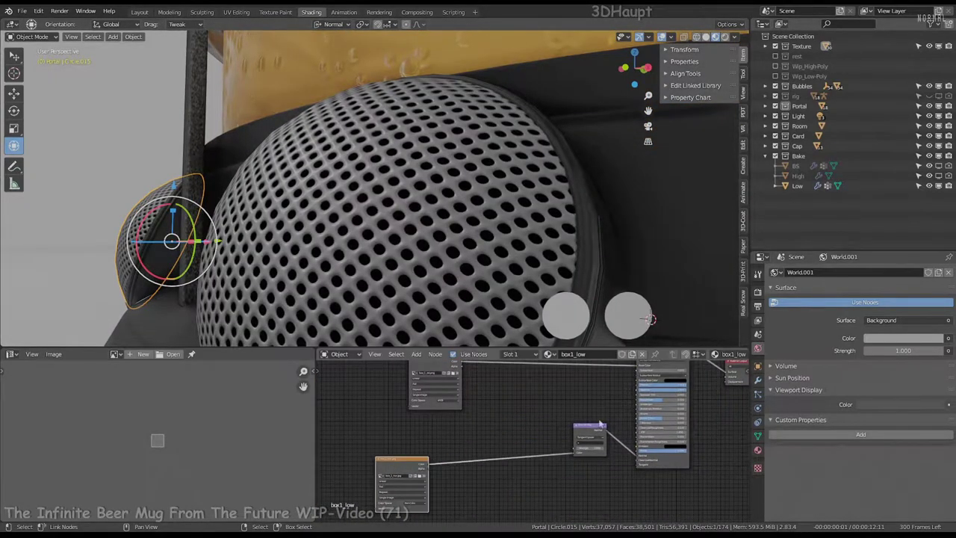
pyautogui.moveTo(598, 426); pyautogui.dragTo(612, 502, button='middle')
pyautogui.scroll(4, 612, 502)
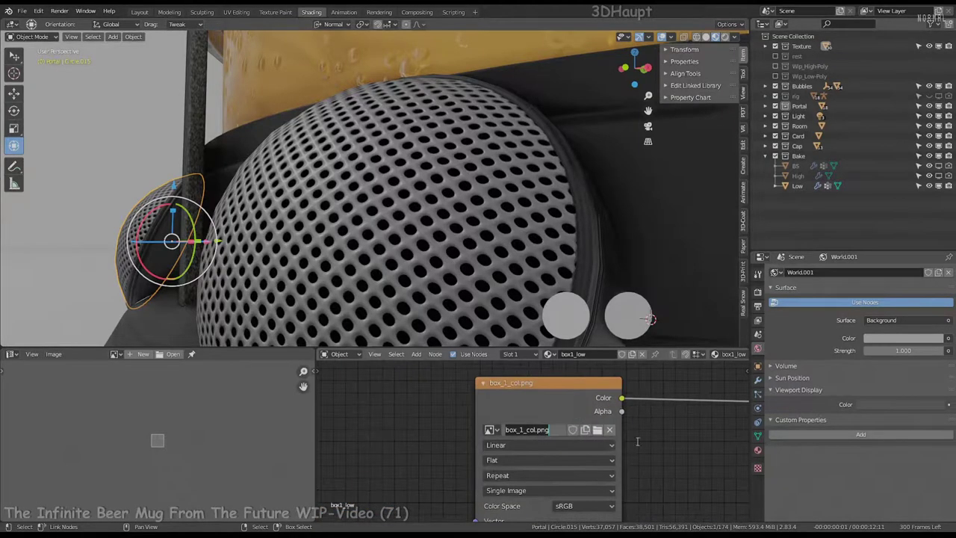
pyautogui.scroll(-3, 637, 442)
pyautogui.scroll(-3, 641, 444)
pyautogui.click(515, 444)
pyautogui.scroll(4, 515, 444)
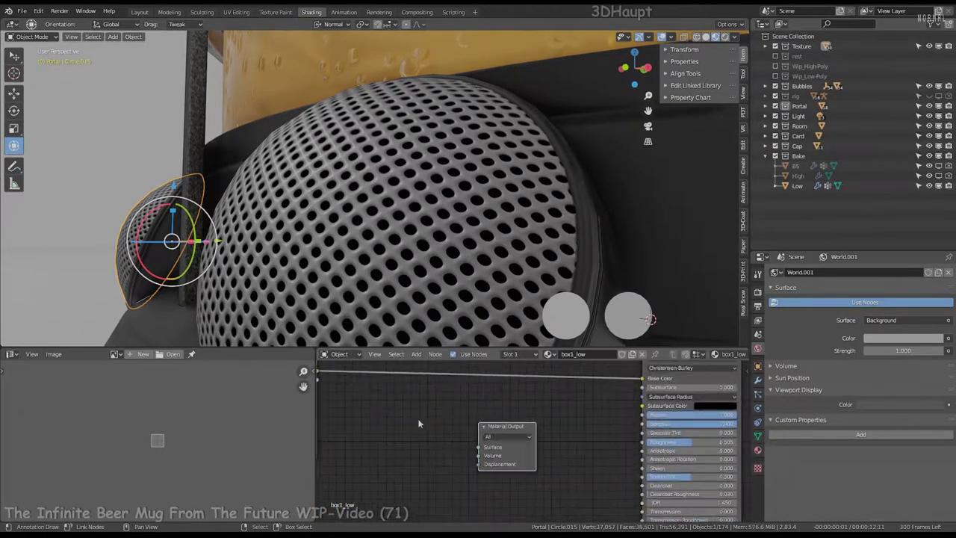
pyautogui.moveTo(502, 456); pyautogui.dragTo(496, 456)
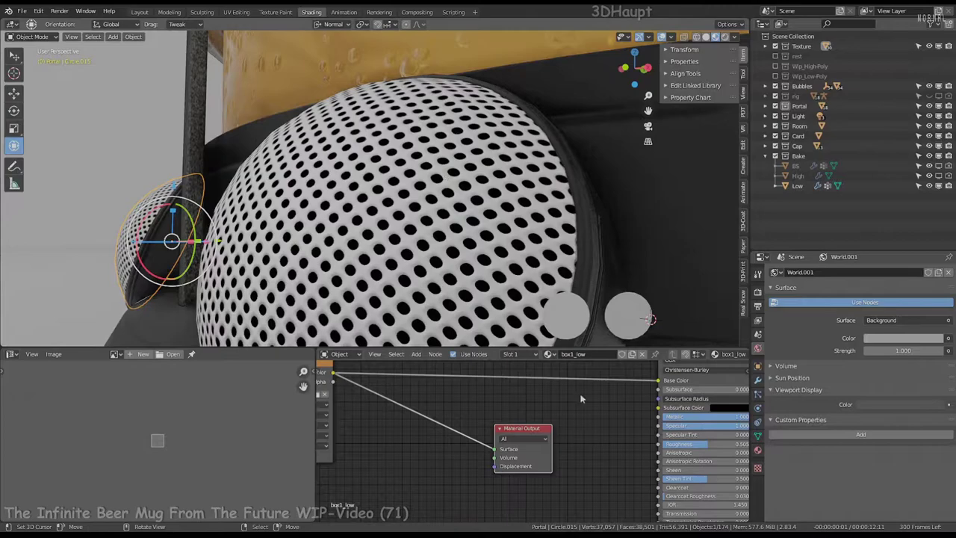
pyautogui.scroll(-3, 461, 400)
# Show the box1_low material settings, with Alpha Clip blending at threshold 0.338.
pyautogui.click(758, 450)
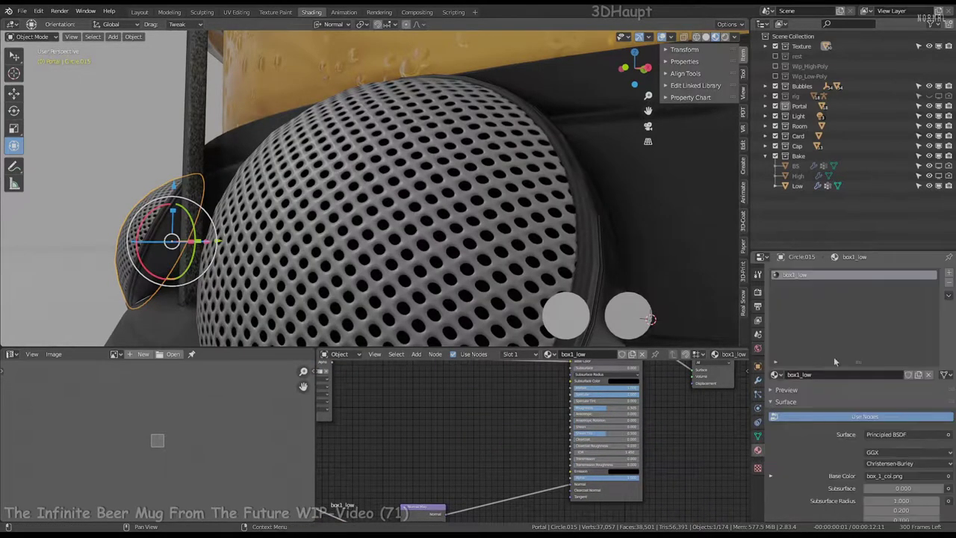
pyautogui.scroll(-5, 852, 404)
pyautogui.scroll(-3, 868, 446)
pyautogui.scroll(-2, 571, 424)
pyautogui.scroll(2, 493, 396)
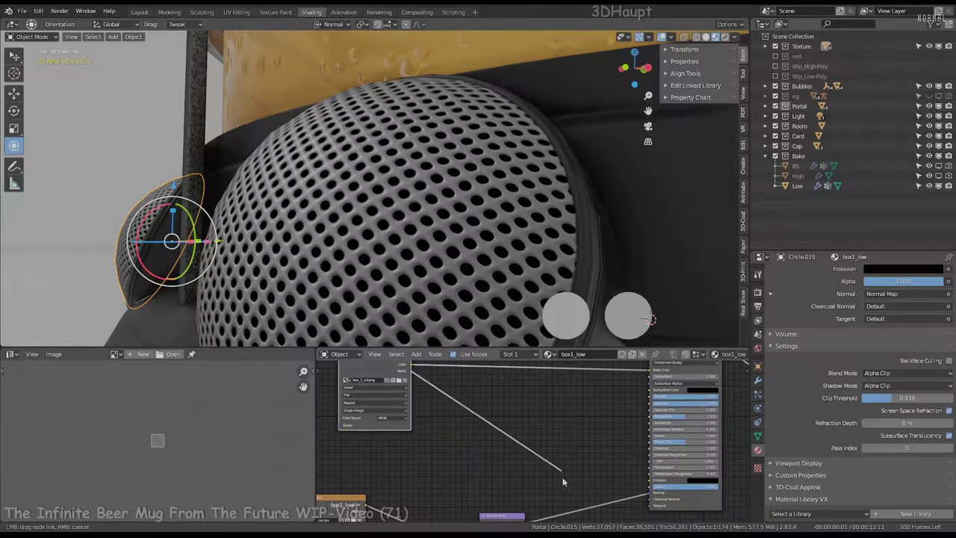
# Link the box_1_col.png image into the Principled BSDF Alpha input and zoom onto the grille.
pyautogui.moveTo(563, 482); pyautogui.dragTo(577, 491)
pyautogui.moveTo(652, 488); pyautogui.dragTo(651, 486)
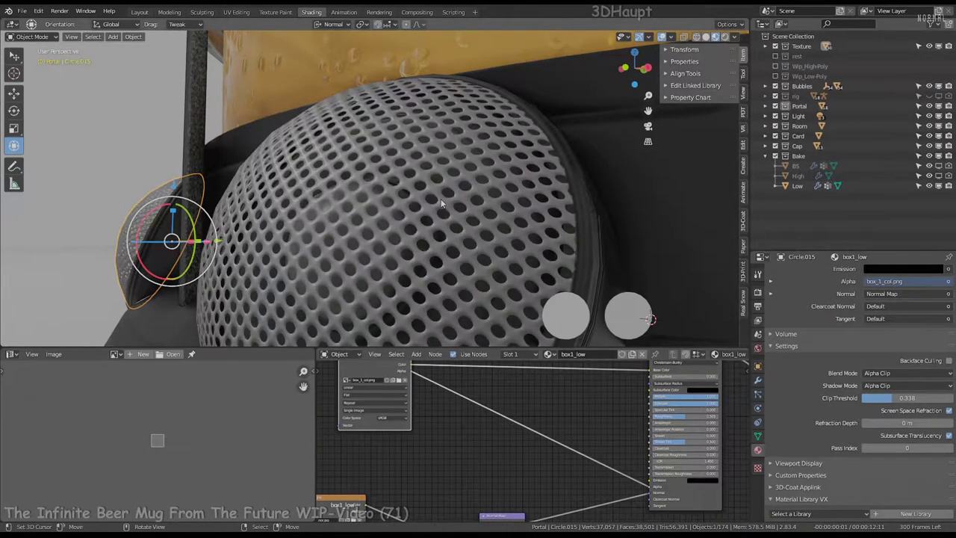
pyautogui.moveTo(441, 199); pyautogui.dragTo(432, 202, button='middle')
pyautogui.scroll(-3, 481, 404)
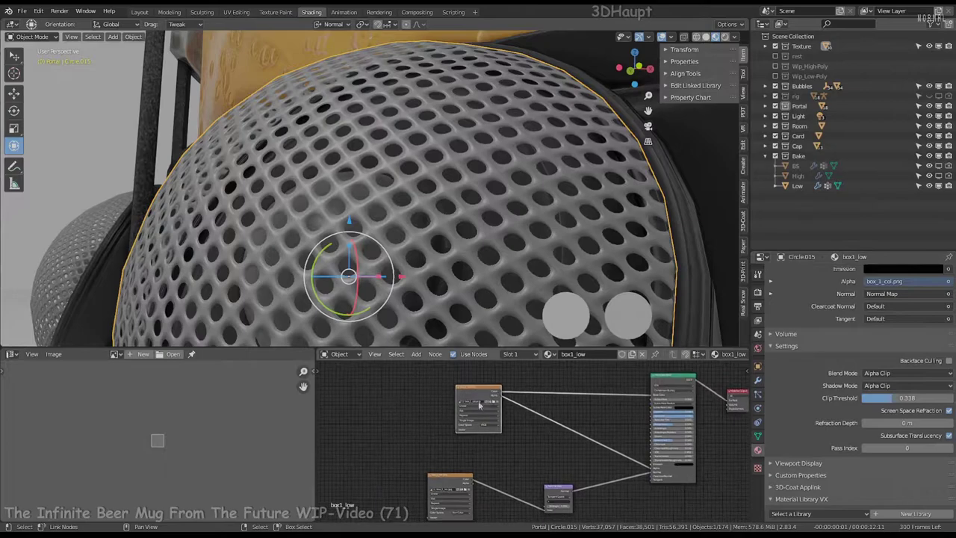
pyautogui.scroll(2, 505, 402)
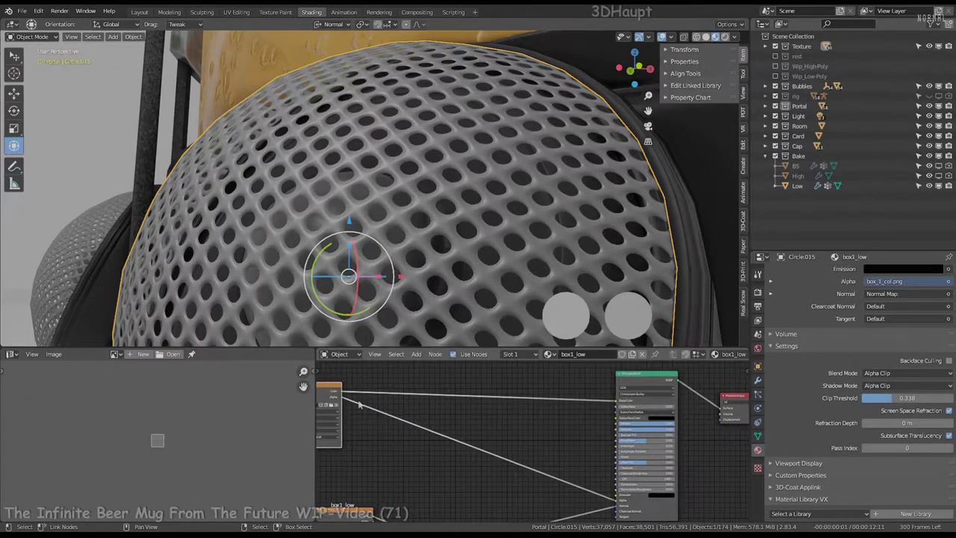
# Try linking the image to another shader input, then remove that extra link.
pyautogui.moveTo(342, 395); pyautogui.dragTo(519, 443)
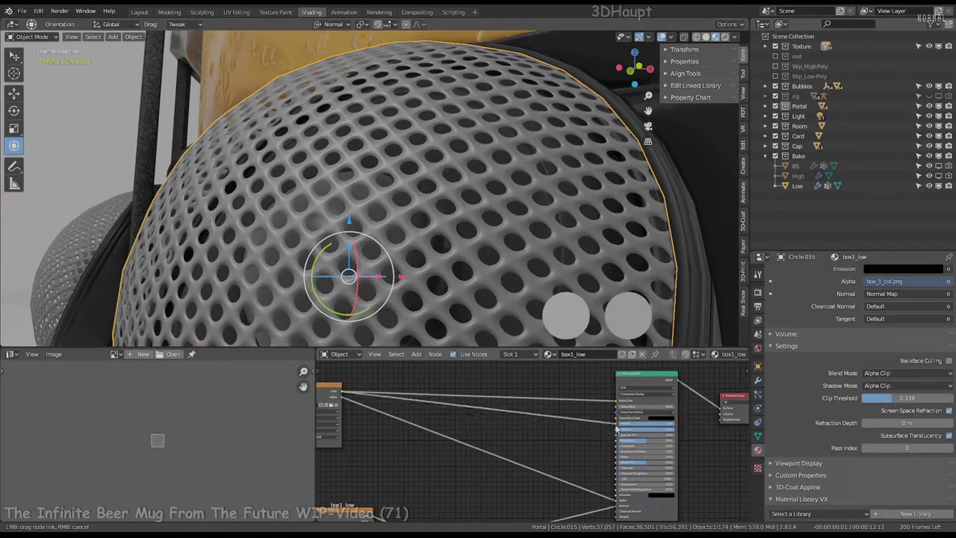
pyautogui.moveTo(617, 427); pyautogui.dragTo(726, 400)
pyautogui.moveTo(462, 482); pyautogui.dragTo(368, 370, button='middle')
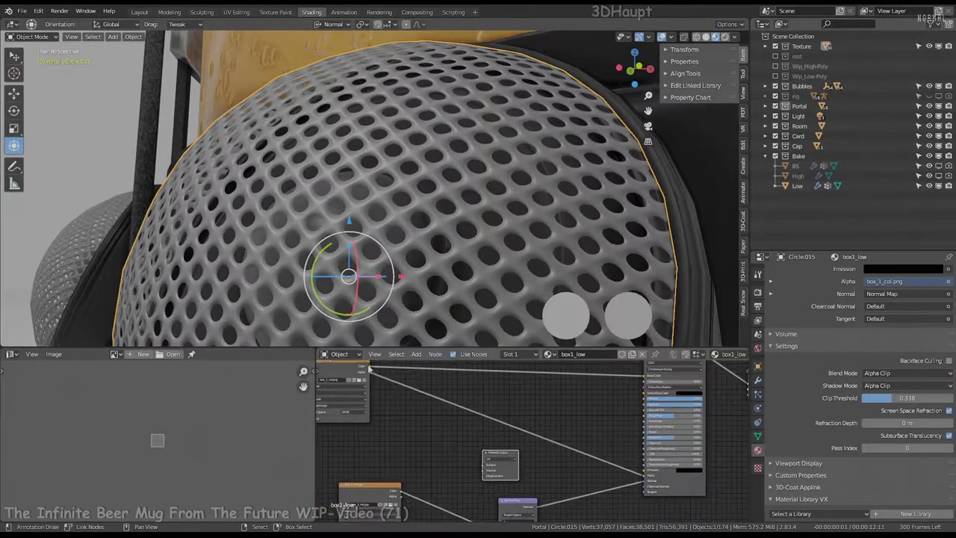
pyautogui.moveTo(484, 469); pyautogui.dragTo(455, 461)
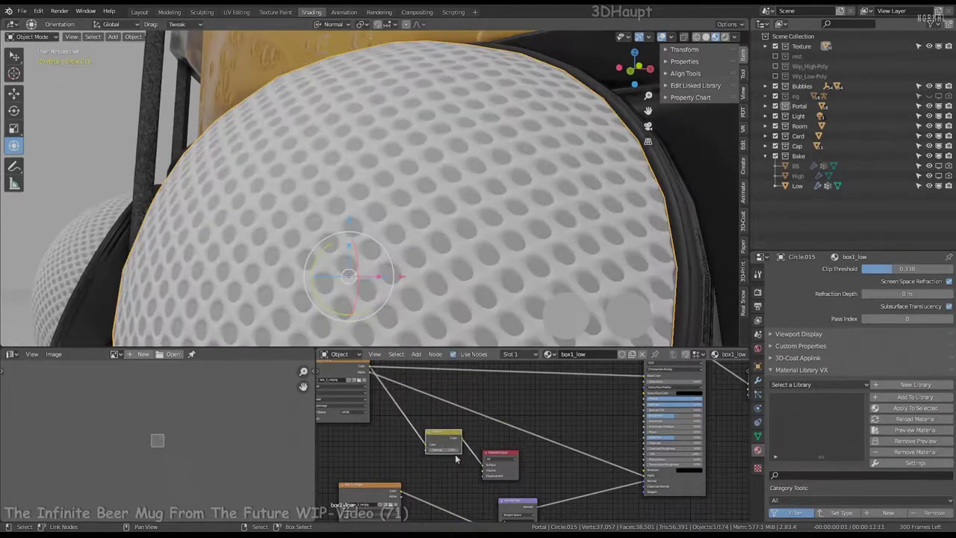
# Frame the speaker disc and preview the Gamma-adjusted image on the Material Output.
pyautogui.scroll(-4, 600, 187)
pyautogui.press('KP_Decimal')
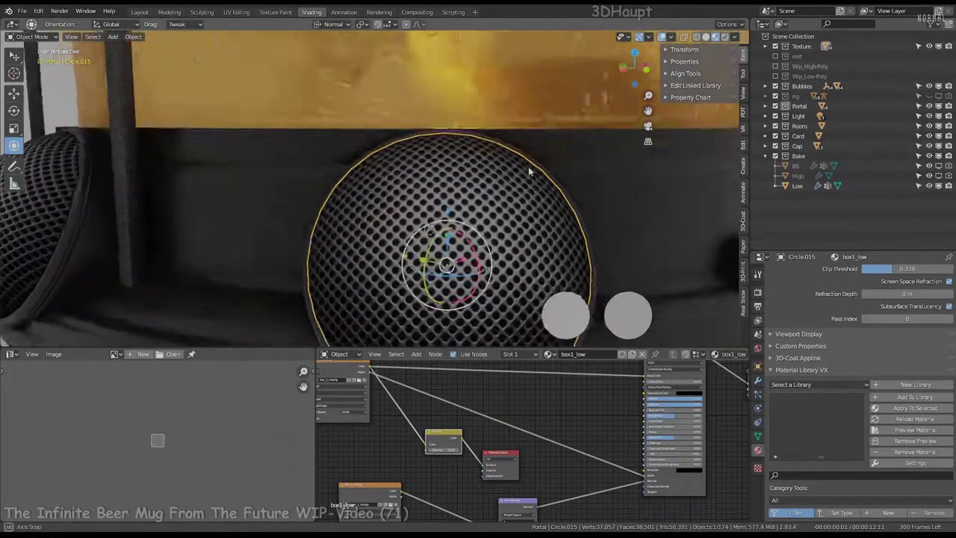
pyautogui.moveTo(372, 390); pyautogui.dragTo(445, 385, button='middle')
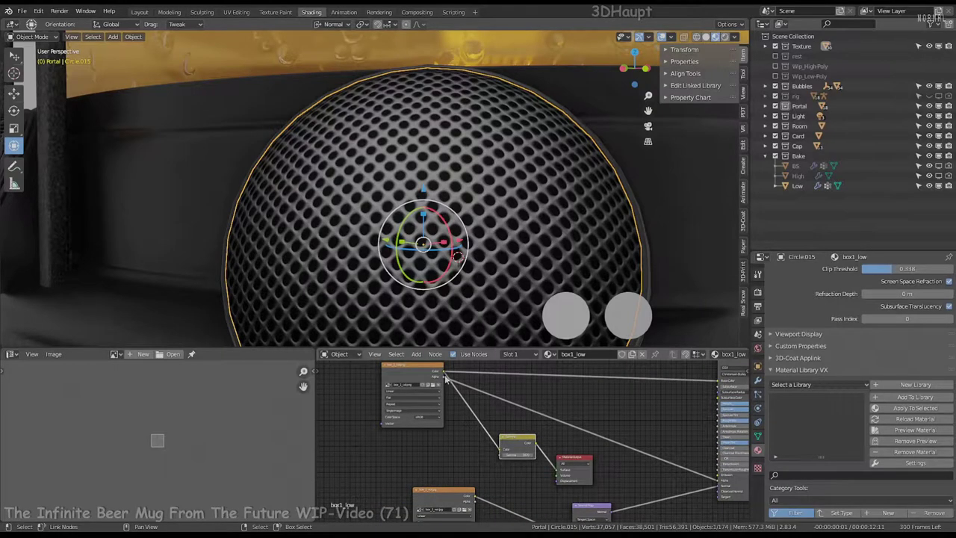
pyautogui.moveTo(502, 452); pyautogui.dragTo(500, 451)
pyautogui.scroll(1, 515, 455)
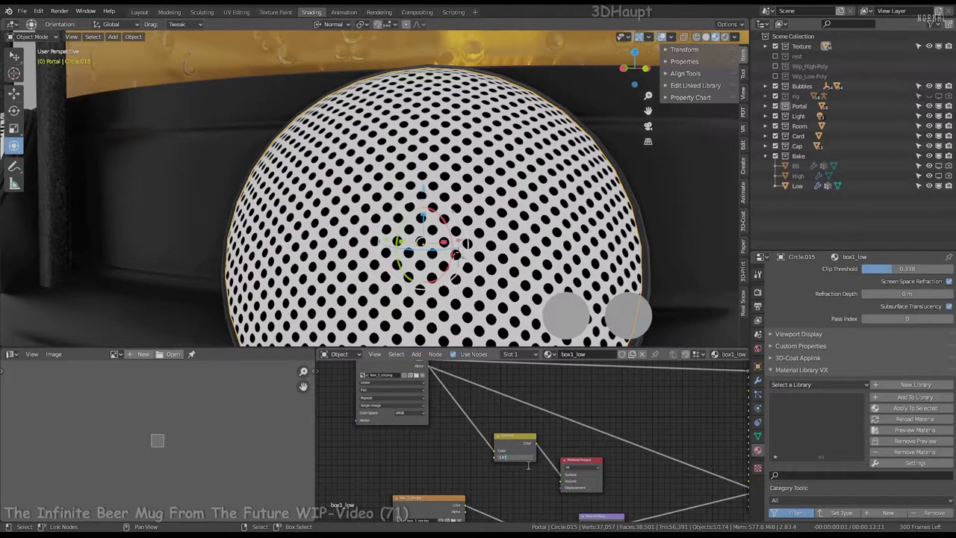
pyautogui.scroll(3, 502, 478)
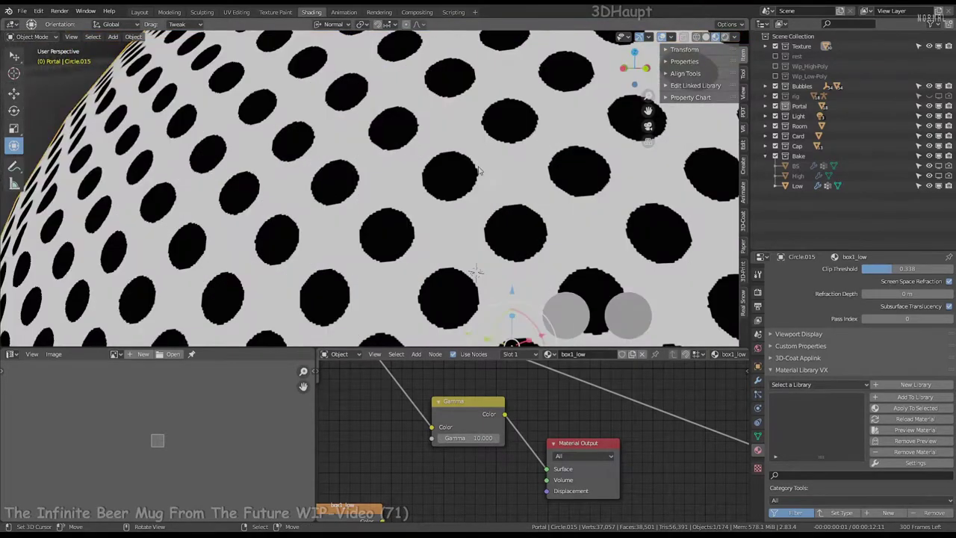
# Connect the Gamma node (10.0) to the shader's Metallic and Roughness inputs.
pyautogui.scroll(-1, 499, 447)
pyautogui.scroll(-1, 362, 446)
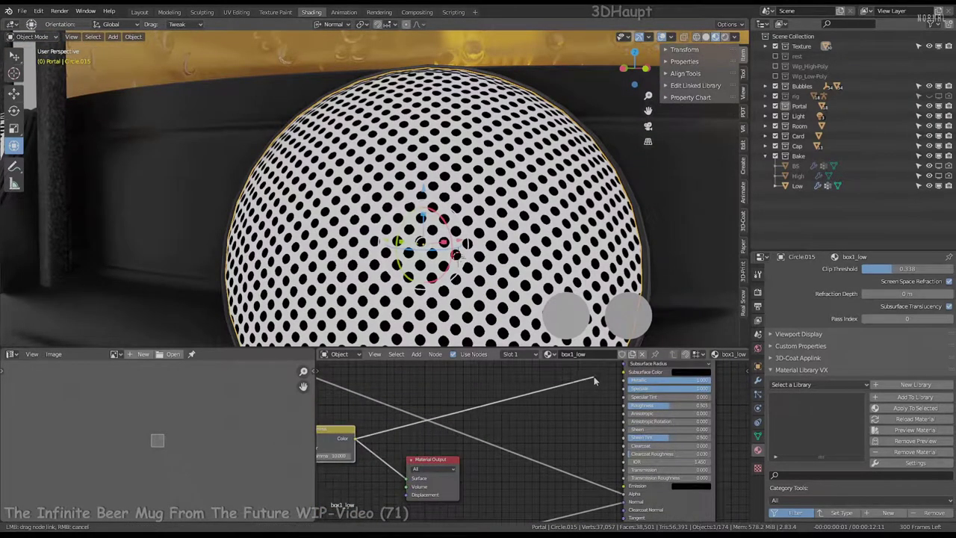
pyautogui.rightClick(626, 382)
pyautogui.moveTo(556, 435); pyautogui.dragTo(581, 428, button='middle')
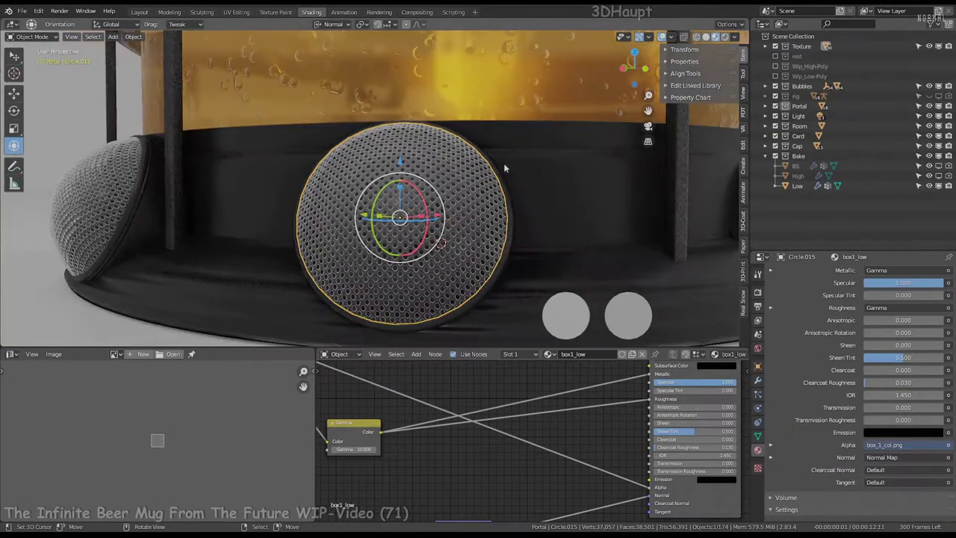
pyautogui.scroll(5, 504, 163)
# Remove the Invert node from the dome material's Roughness link.
pyautogui.moveTo(518, 190); pyautogui.dragTo(541, 219, button='middle')
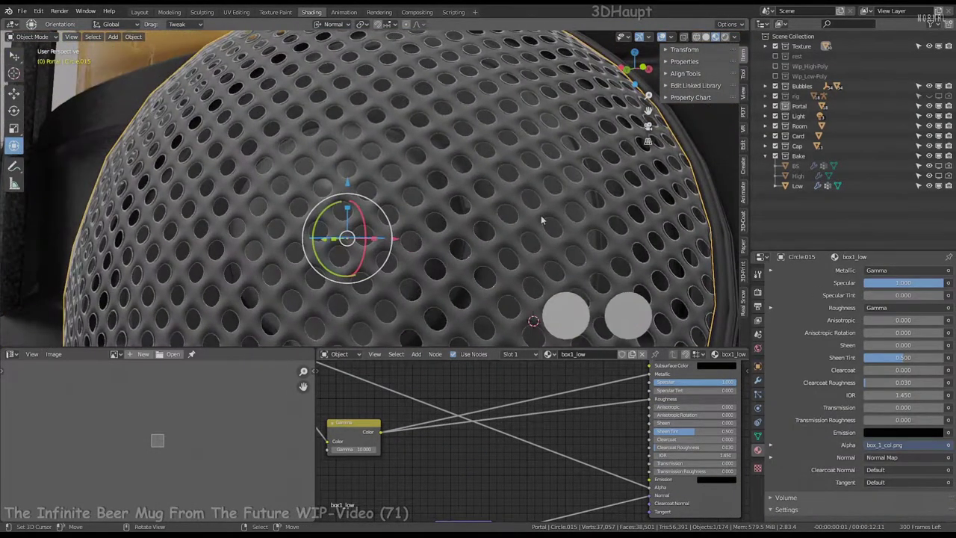
pyautogui.moveTo(622, 455); pyautogui.dragTo(540, 429, button='middle')
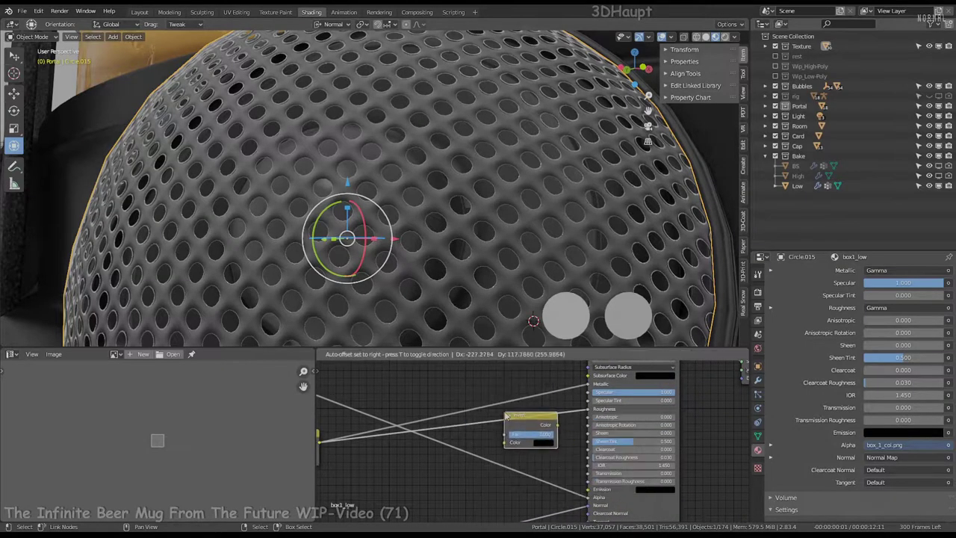
pyautogui.click(507, 416)
pyautogui.scroll(2, 431, 438)
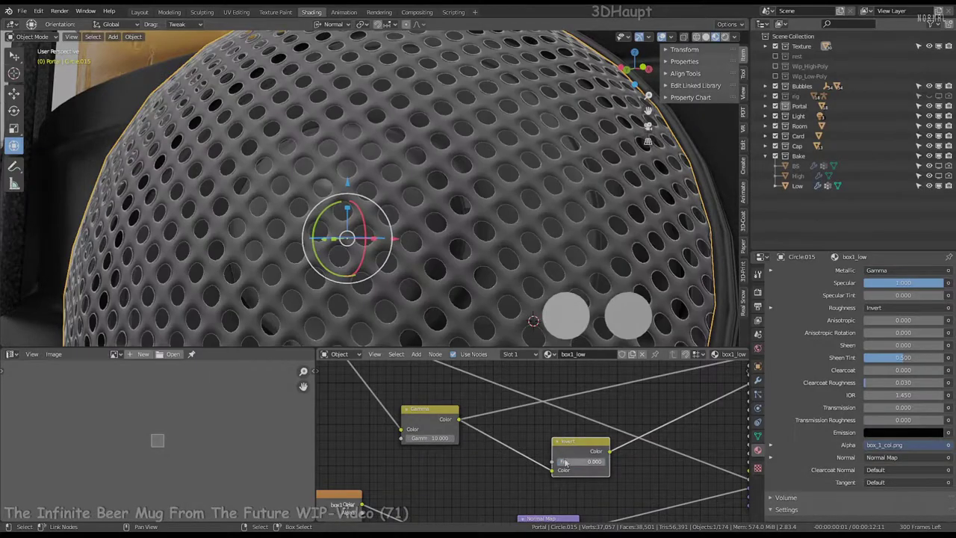
pyautogui.scroll(-3, 463, 419)
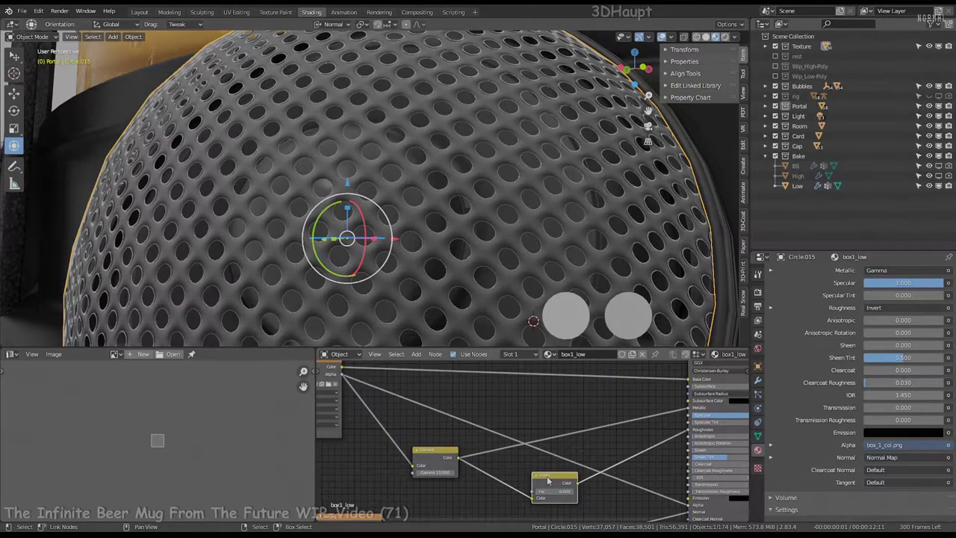
pyautogui.press('x')
pyautogui.scroll(2, 574, 419)
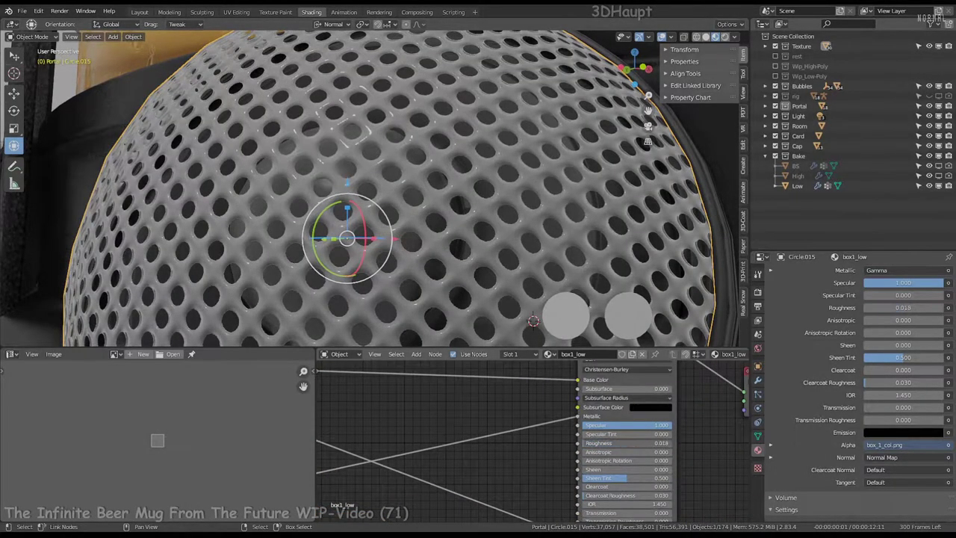
# Set Roughness to 0.305 and Specular to 0.527, repositioning the Gamma node near the shader.
pyautogui.moveTo(867, 307); pyautogui.dragTo(890, 307)
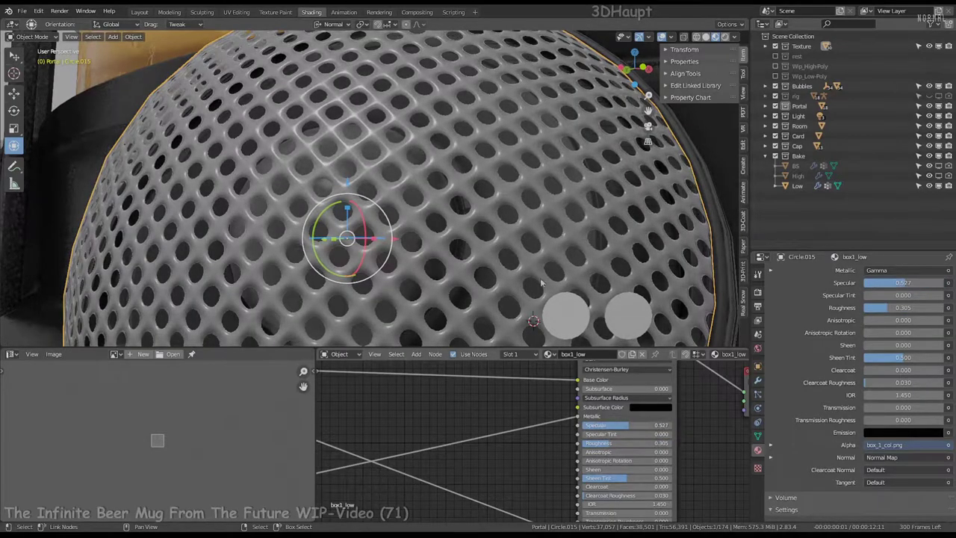
pyautogui.moveTo(541, 283); pyautogui.dragTo(657, 291, button='middle')
pyautogui.moveTo(419, 449); pyautogui.dragTo(598, 441, button='middle')
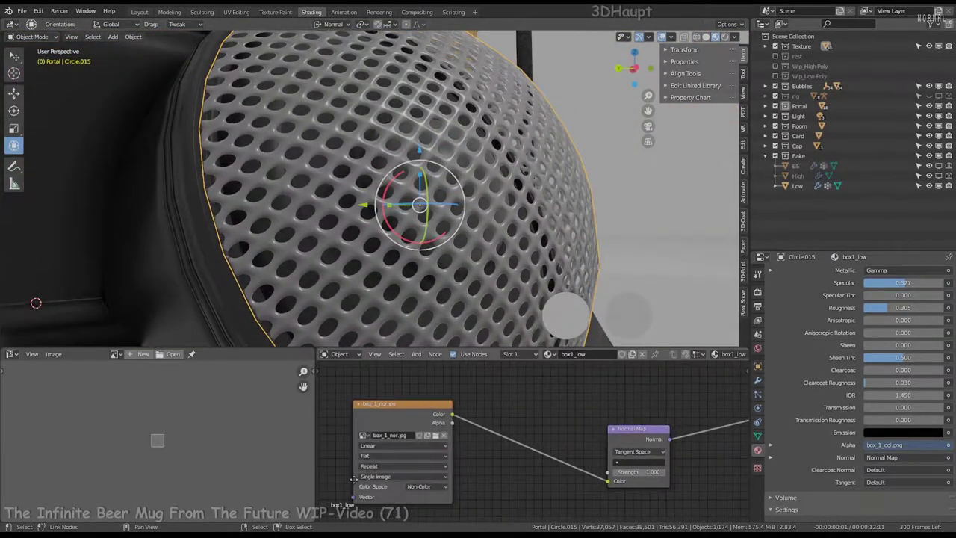
pyautogui.moveTo(354, 479); pyautogui.dragTo(518, 401, button='middle')
pyautogui.moveTo(329, 486); pyautogui.dragTo(455, 451)
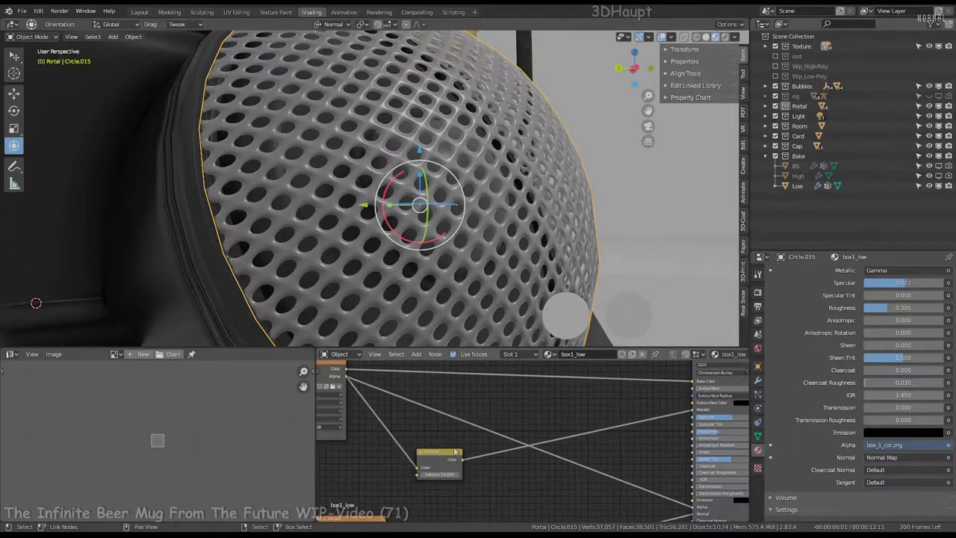
pyautogui.moveTo(607, 412)
pyautogui.mouseDown(button='middle')
pyautogui.moveTo(503, 441)
pyautogui.moveTo(446, 438)
pyautogui.mouseUp(button='middle')
# Add a Color > Gamma node before Base Color and test its effect on the dome.
pyautogui.hotkey('shift', 'a')
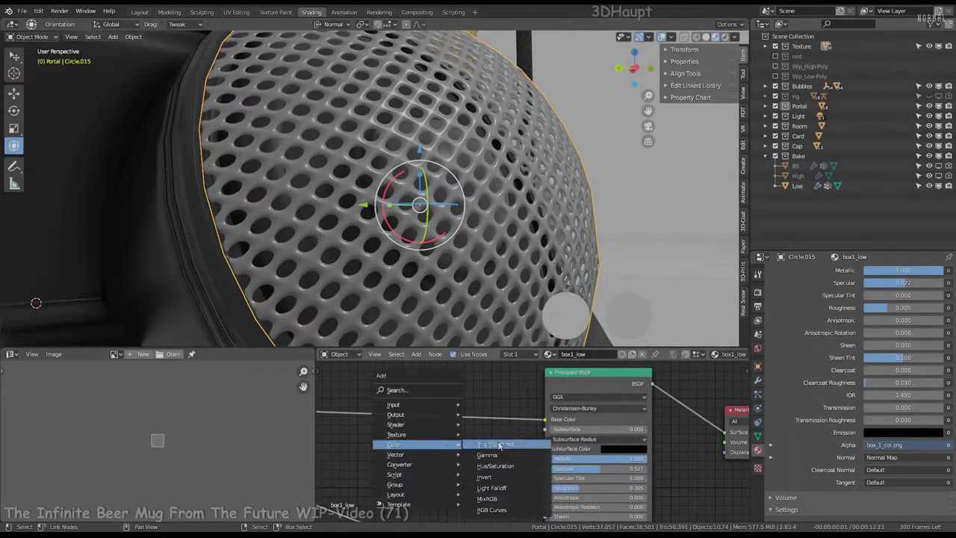
pyautogui.click(508, 445)
pyautogui.click(410, 406)
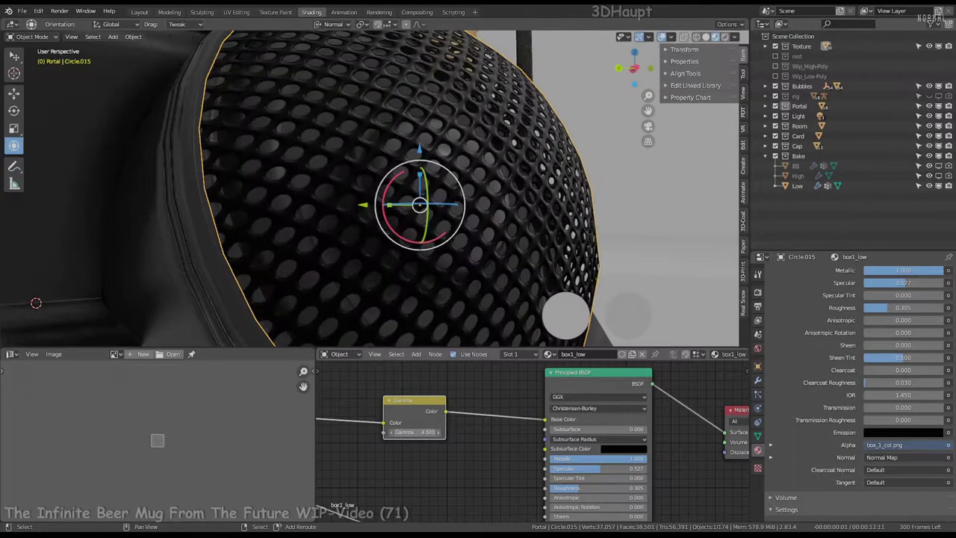
pyautogui.moveTo(486, 196)
pyautogui.mouseDown(button='middle')
pyautogui.moveTo(527, 191)
pyautogui.moveTo(522, 210)
pyautogui.mouseUp(button='middle')
pyautogui.scroll(-3, 527, 192)
pyautogui.scroll(2, 520, 211)
pyautogui.scroll(1, 541, 440)
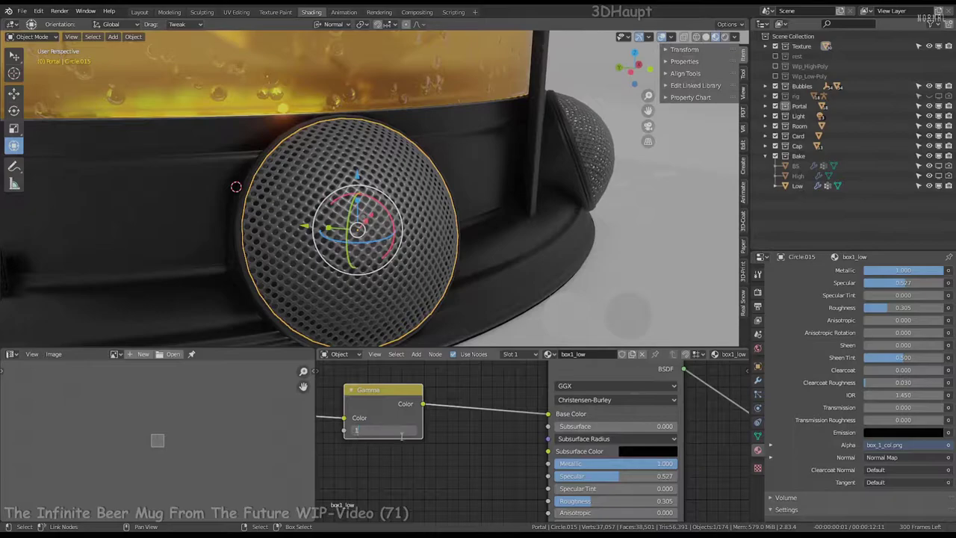
pyautogui.scroll(-1, 431, 460)
# Set the dome's Roughness to 0.282 and Specular to 0.623.
pyautogui.scroll(2, 515, 417)
pyautogui.scroll(-1, 602, 446)
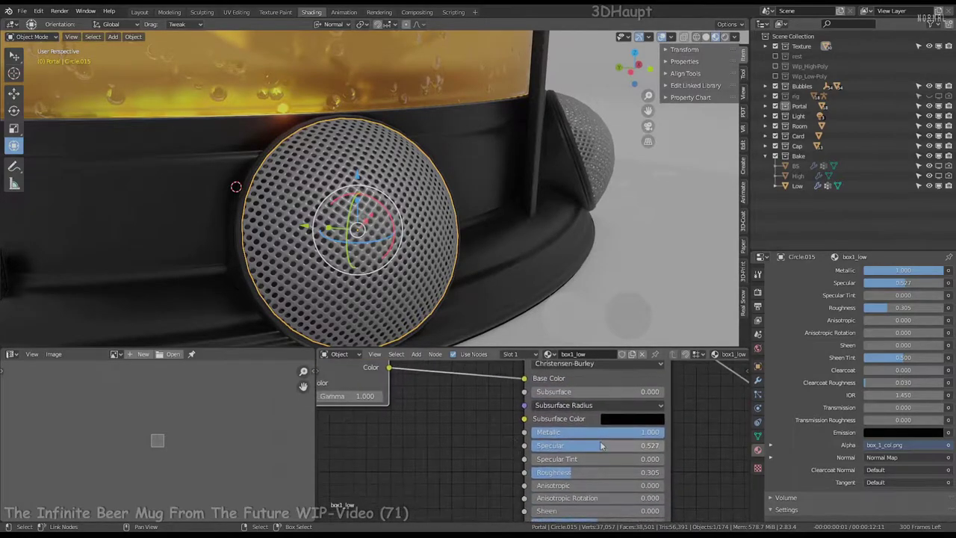
pyautogui.moveTo(579, 468); pyautogui.dragTo(549, 456)
pyautogui.scroll(-3, 575, 463)
pyautogui.scroll(1, 580, 441)
pyautogui.scroll(1, 579, 433)
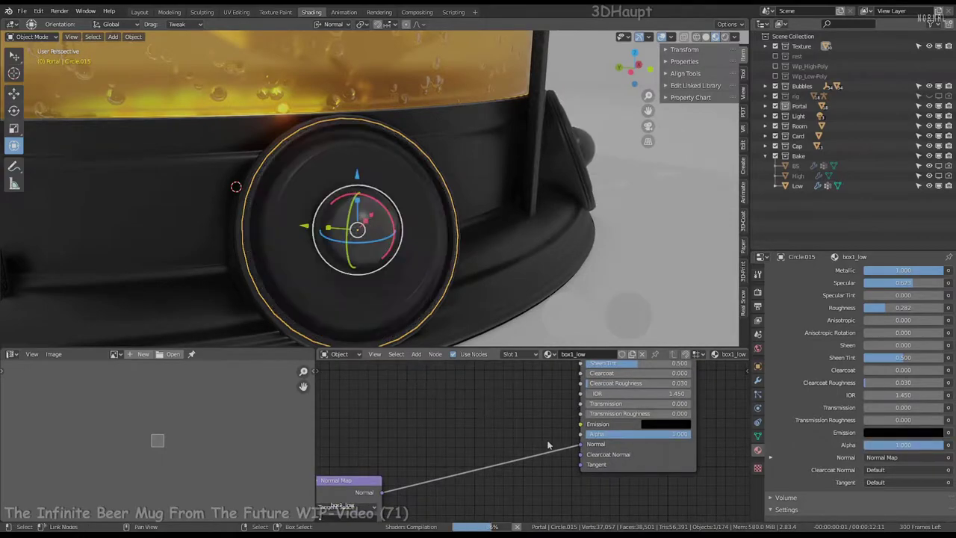
pyautogui.scroll(-3, 448, 433)
pyautogui.scroll(-1, 430, 429)
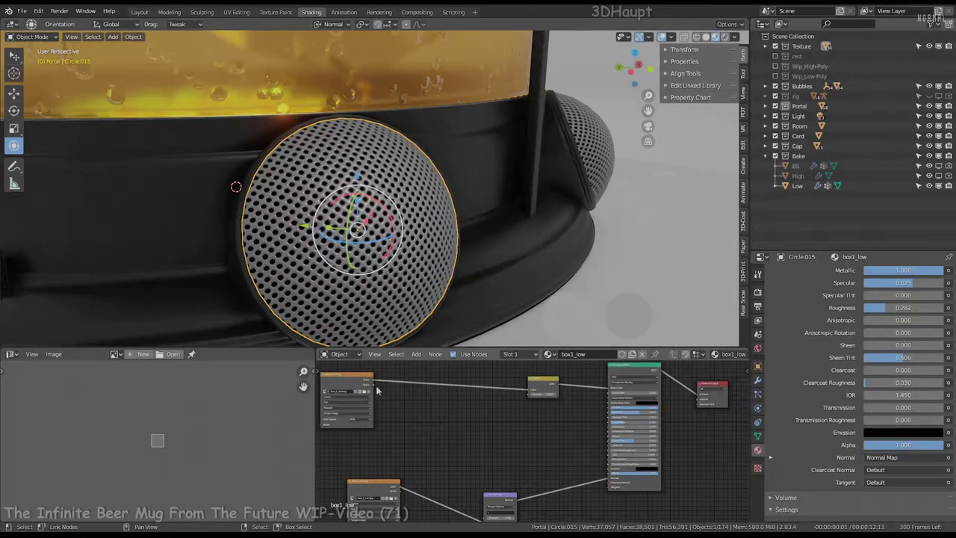
pyautogui.scroll(2, 583, 470)
pyautogui.scroll(2, 480, 438)
# Reconnect box_1_col.png to Alpha and delete the Gamma node.
pyautogui.moveTo(609, 484); pyautogui.dragTo(469, 466)
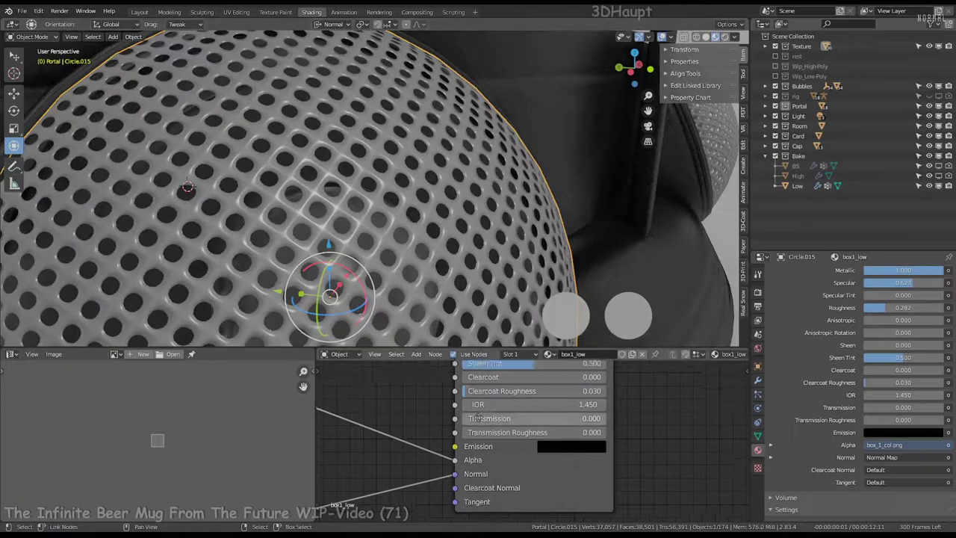
pyautogui.scroll(-3, 463, 476)
pyautogui.scroll(2, 486, 429)
pyautogui.scroll(1, 486, 429)
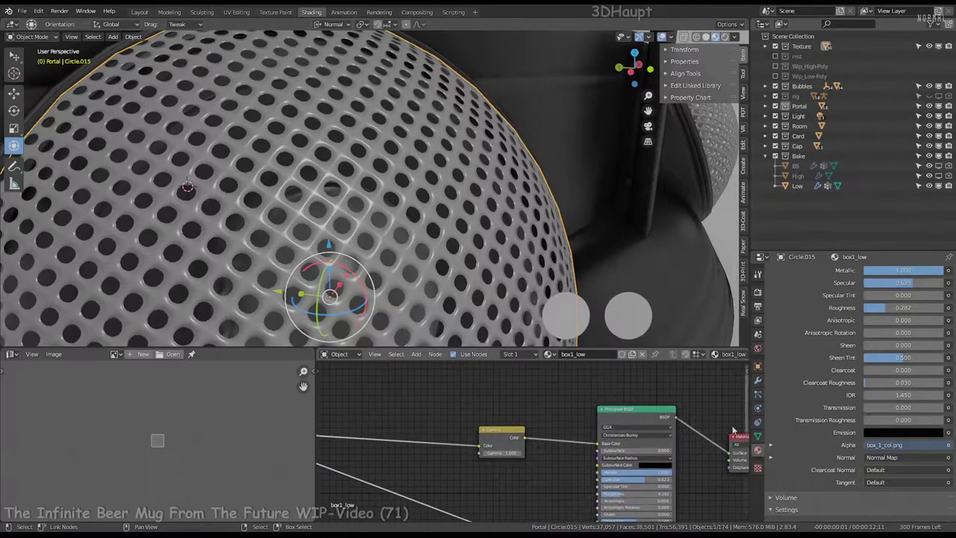
pyautogui.moveTo(497, 424)
pyautogui.mouseDown(button='middle')
pyautogui.moveTo(409, 424)
pyautogui.moveTo(495, 415)
pyautogui.mouseUp(button='middle')
pyautogui.press('x')
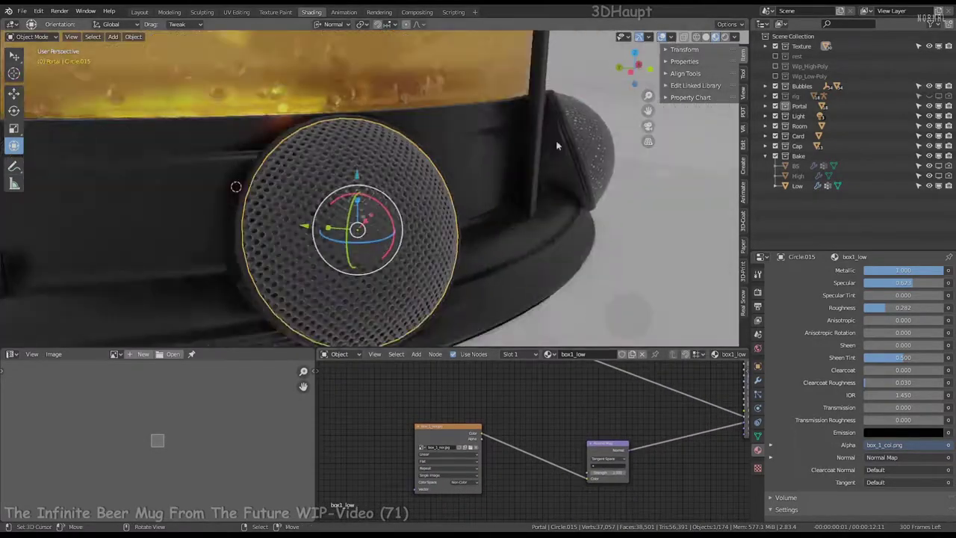
pyautogui.moveTo(557, 145); pyautogui.dragTo(804, 60, button='middle')
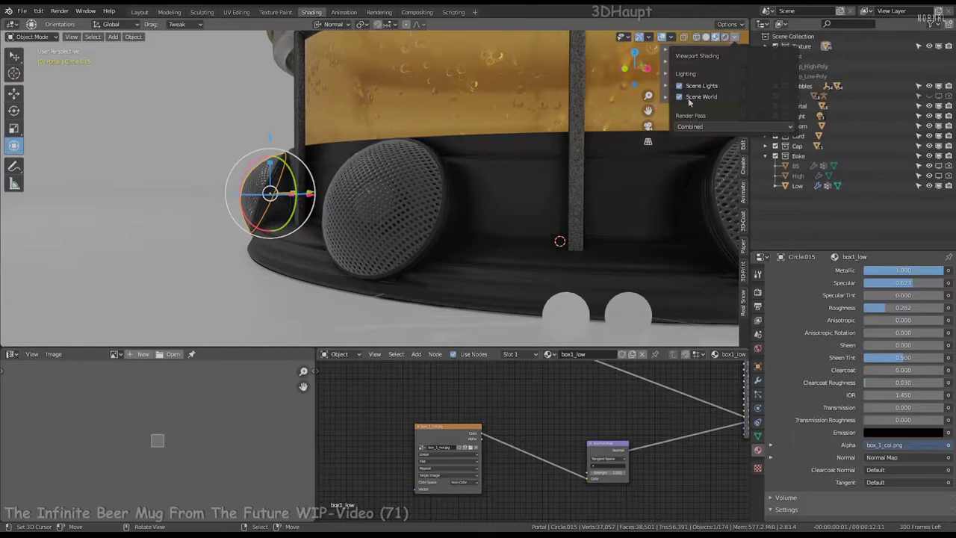
# Orbit around the selected disk and the mug base to inspect the dome shading.
pyautogui.moveTo(523, 194); pyautogui.dragTo(457, 170, button='middle')
pyautogui.scroll(-2, 550, 412)
pyautogui.moveTo(550, 412); pyautogui.dragTo(410, 424, button='middle')
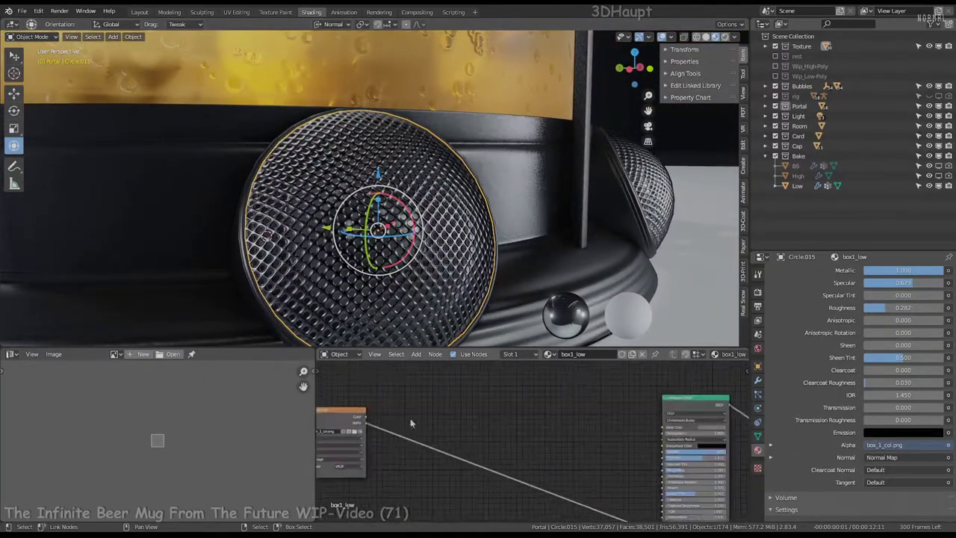
pyautogui.moveTo(523, 225)
pyautogui.mouseDown(button='middle')
pyautogui.moveTo(565, 177)
pyautogui.moveTo(430, 175)
pyautogui.moveTo(464, 187)
pyautogui.mouseUp(button='middle')
pyautogui.scroll(3, 565, 177)
pyautogui.scroll(3, 431, 174)
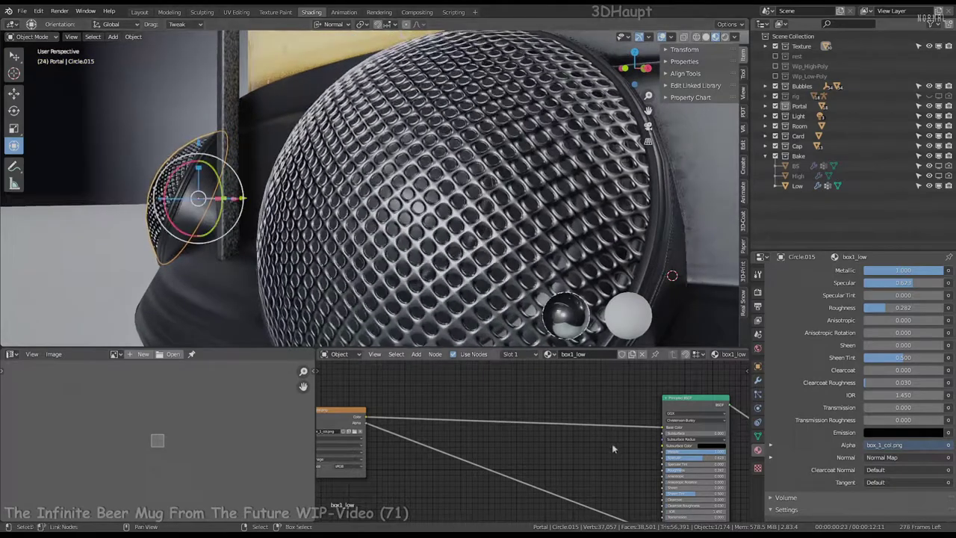
pyautogui.scroll(2, 587, 440)
# Lower Roughness to 0.082 and link the box_1_col.png Color into Metallic.
pyautogui.moveTo(587, 441); pyautogui.dragTo(539, 437, button='middle')
pyautogui.moveTo(628, 422)
pyautogui.mouseDown()
pyautogui.moveTo(598, 422)
pyautogui.moveTo(620, 422)
pyautogui.mouseUp()
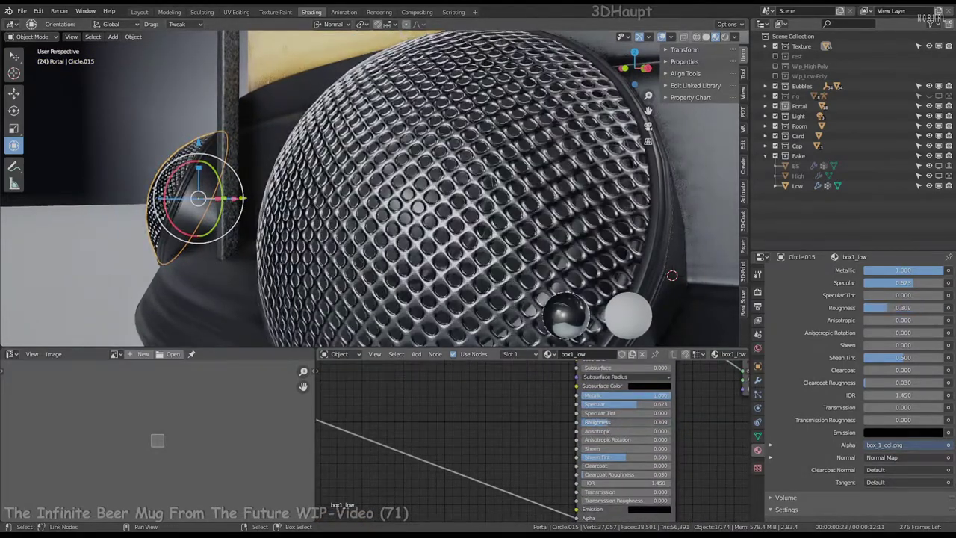
pyautogui.press('Escape')
pyautogui.scroll(-3, 482, 457)
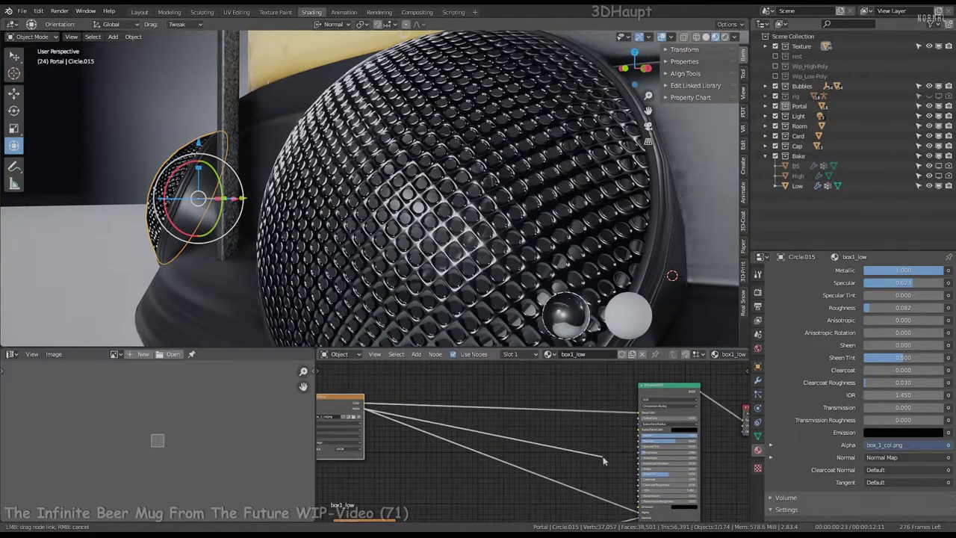
pyautogui.moveTo(644, 439); pyautogui.dragTo(643, 436)
# Add an Invert colour node beside the shader in the dome material.
pyautogui.scroll(3, 464, 200)
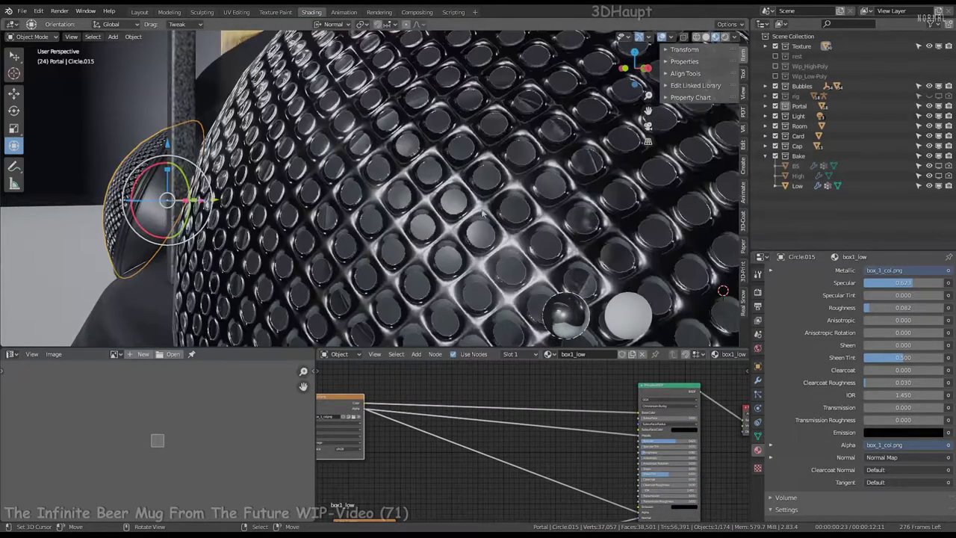
pyautogui.scroll(3, 532, 444)
pyautogui.scroll(-3, 533, 444)
pyautogui.hotkey('shift', 'a')
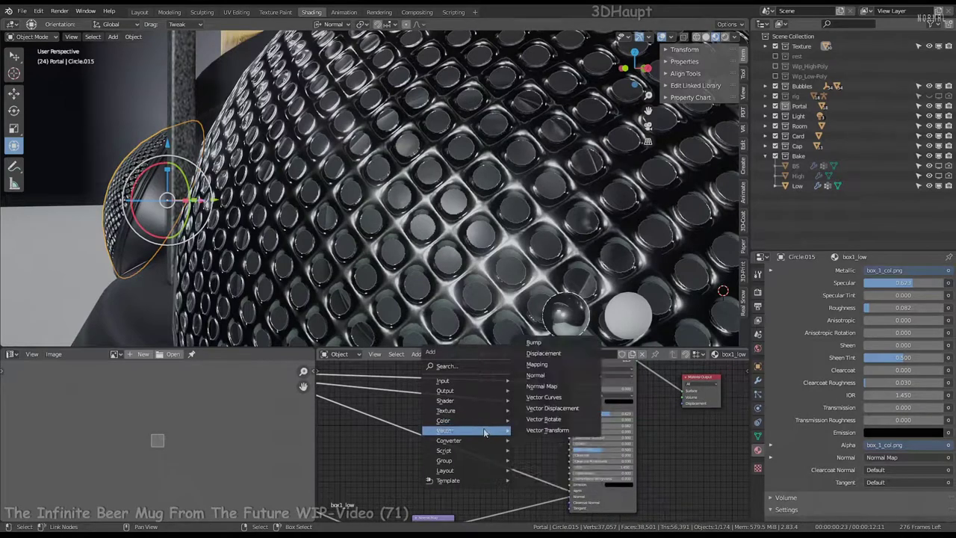
pyautogui.scroll(-1, 700, 382)
pyautogui.scroll(-1, 676, 400)
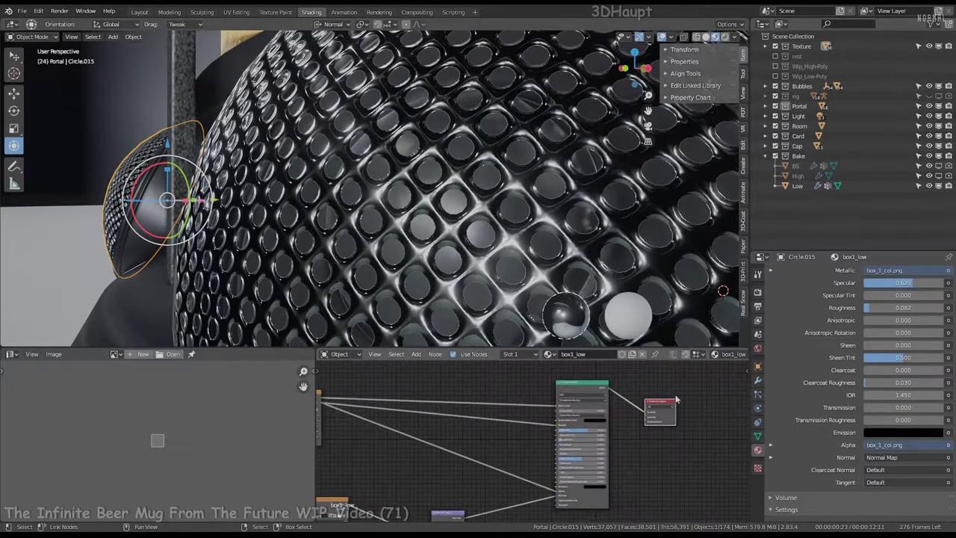
pyautogui.moveTo(396, 478); pyautogui.dragTo(463, 450)
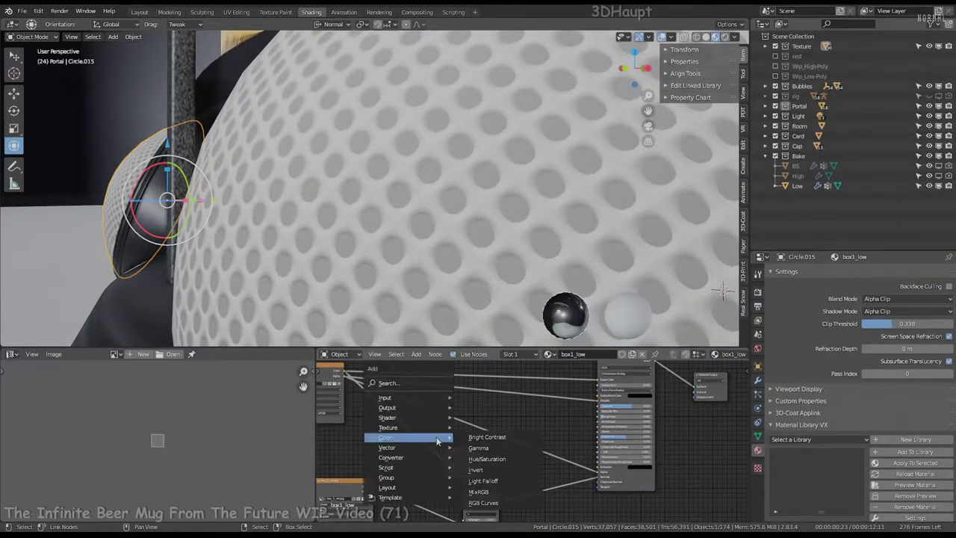
pyautogui.click(388, 435)
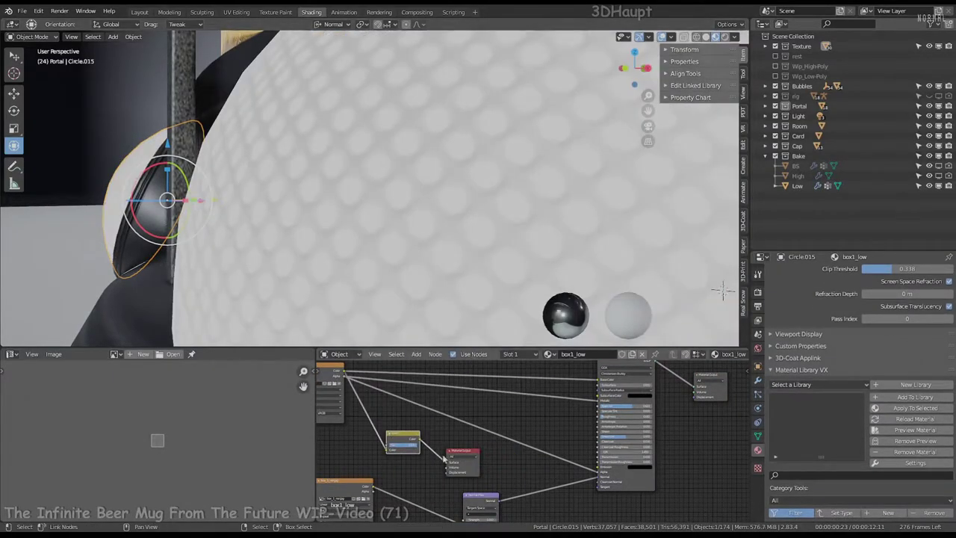
# Add a Gamma node into the chain before the Invert node and adjust its value.
pyautogui.scroll(2, 446, 459)
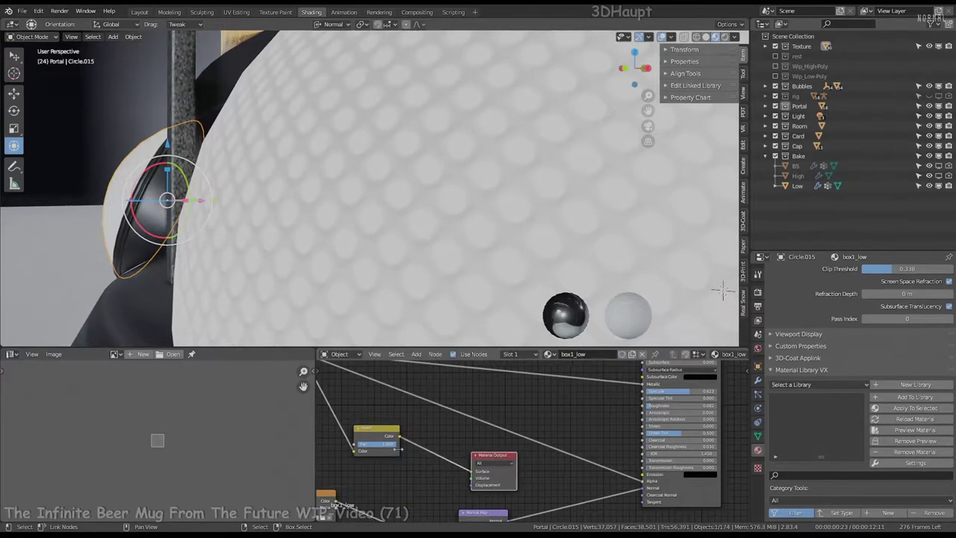
pyautogui.hotkey('shift', 'a')
pyautogui.click(545, 398)
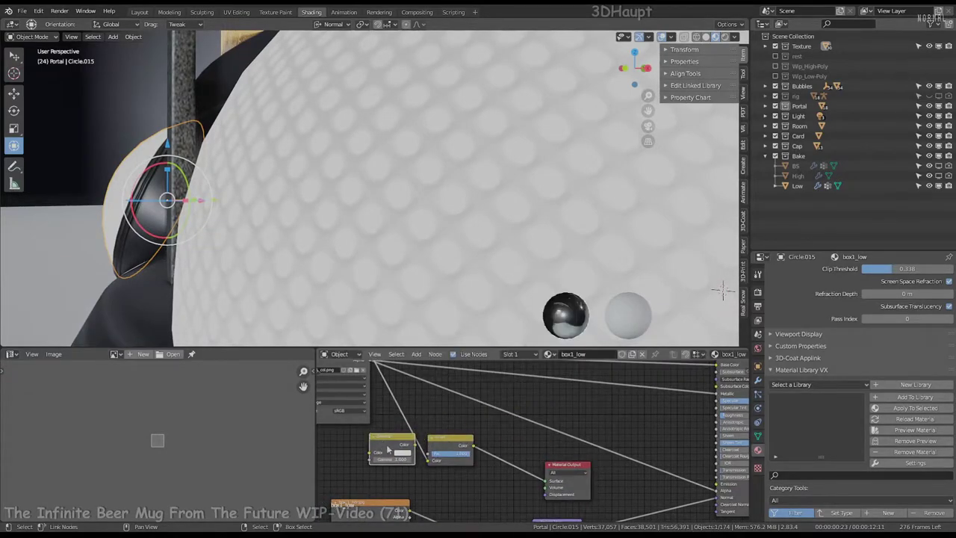
pyautogui.click(388, 451)
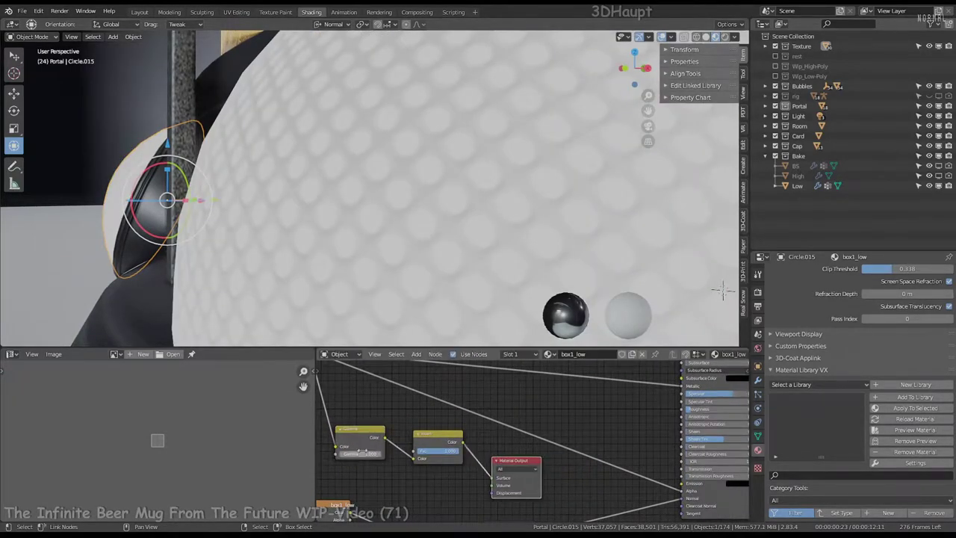
pyautogui.keyDown('shift'); pyautogui.moveTo(361, 452); pyautogui.dragTo(389, 453); pyautogui.keyUp('shift')
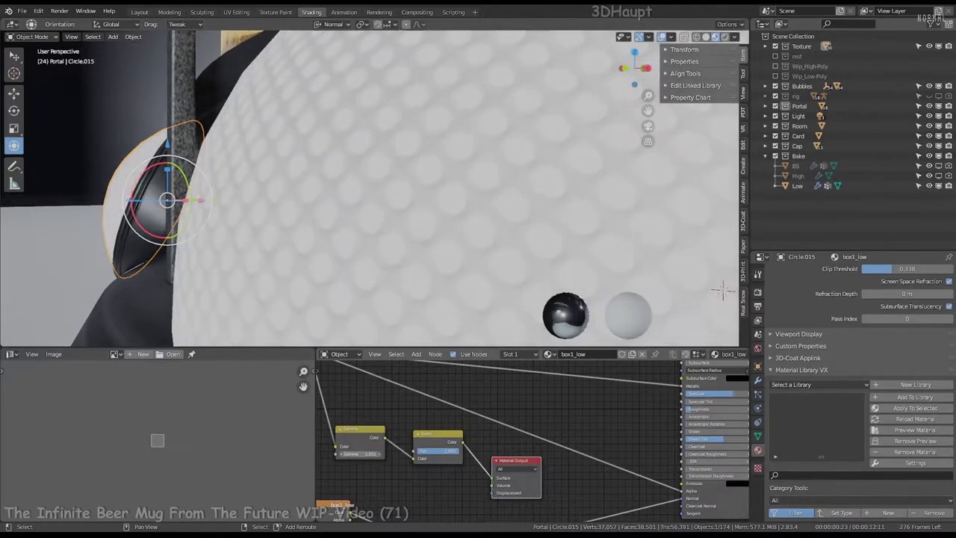
pyautogui.moveTo(404, 246); pyautogui.dragTo(464, 247, button='middle')
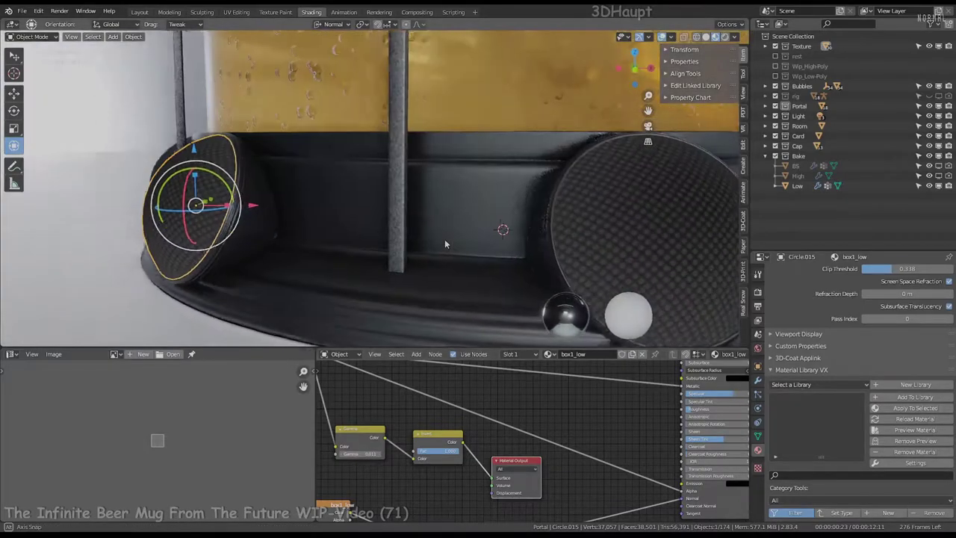
pyautogui.moveTo(487, 441); pyautogui.dragTo(437, 446, button='middle')
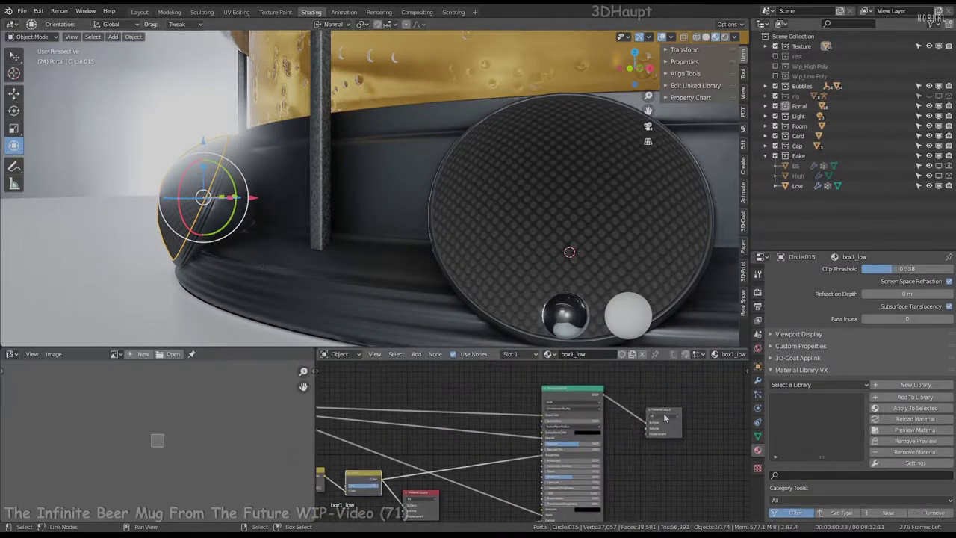
# Save the project as a new version, Infinite Beer Mug 45.blend, from the File menu.
pyautogui.scroll(4, 431, 402)
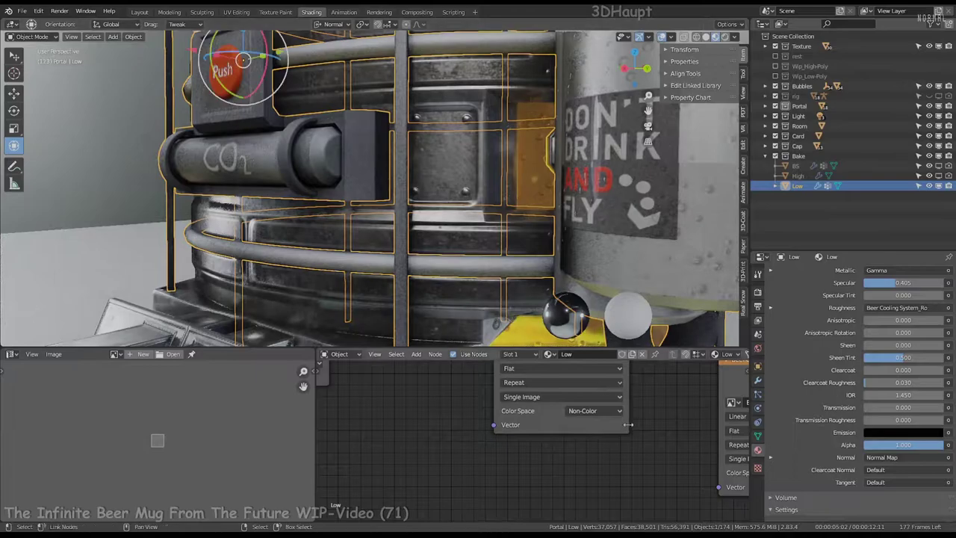
pyautogui.scroll(-5, 255, 234)
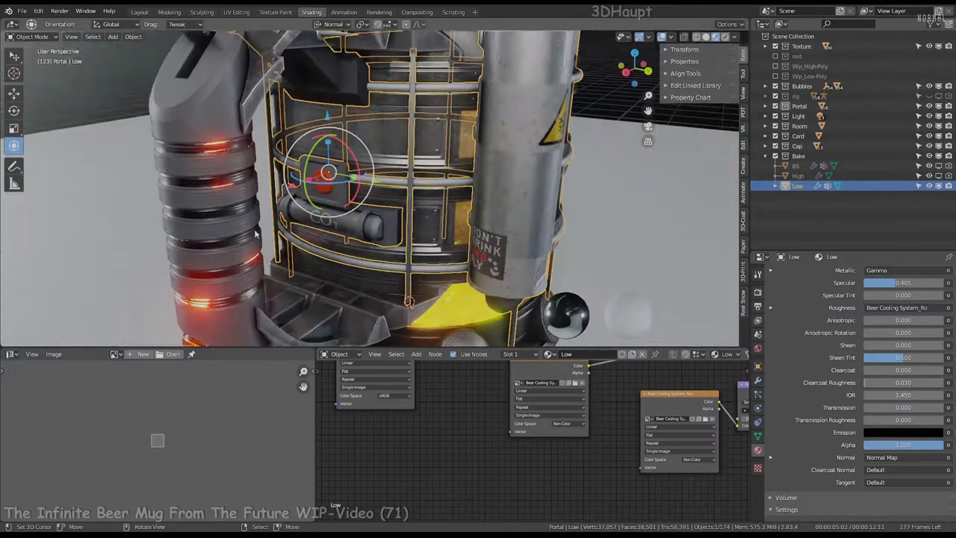
pyautogui.click(21, 11)
pyautogui.click(45, 99)
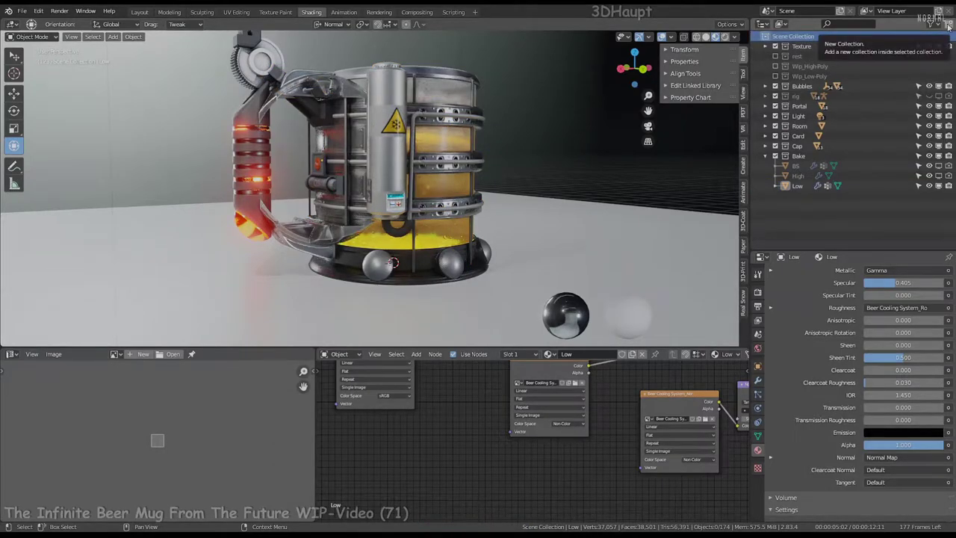
# Exclude the Texture collection and every collection from Bubbles down, keeping Bake enabled.
pyautogui.click(776, 46)
pyautogui.click(776, 46)
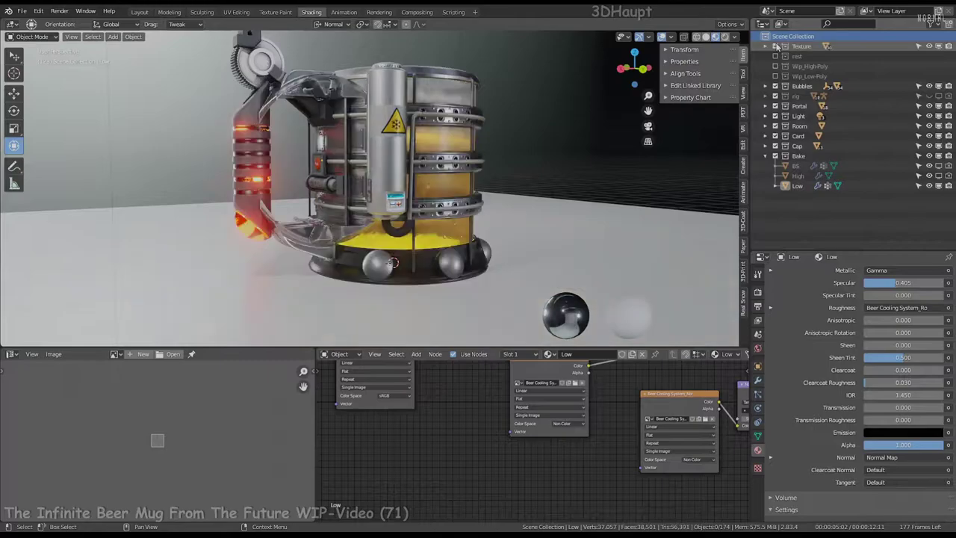
pyautogui.click(775, 46)
pyautogui.moveTo(776, 86); pyautogui.dragTo(777, 156)
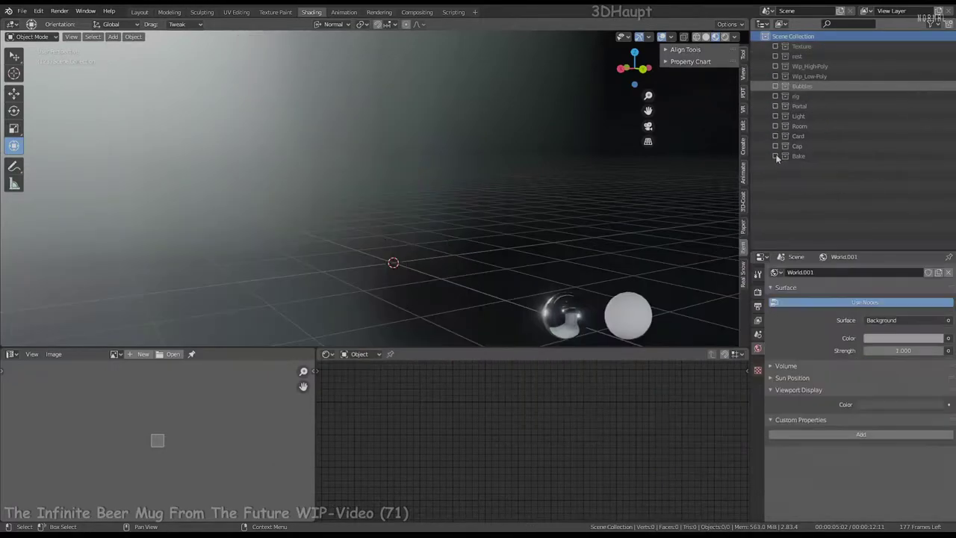
pyautogui.click(776, 156)
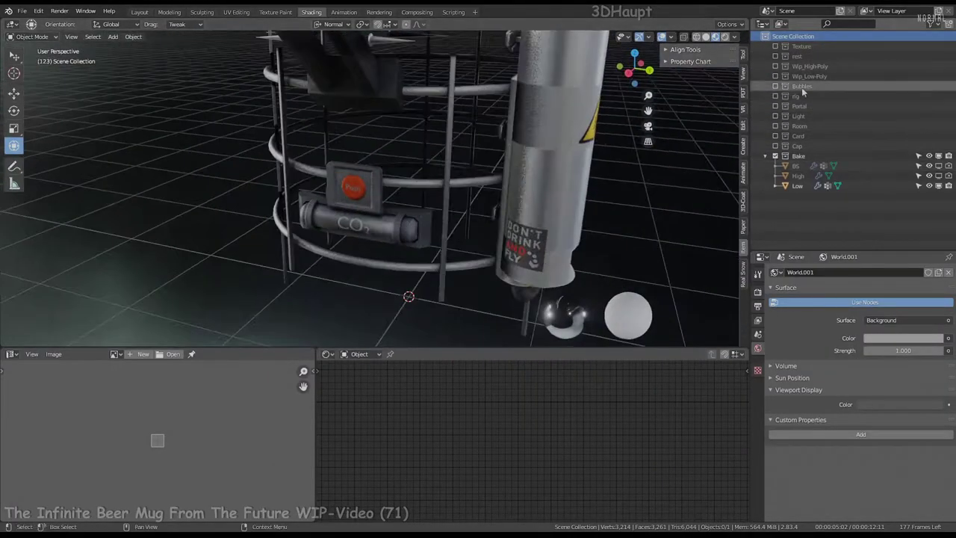
# Re-include the Texture collection to show the full mug and add a new Collection 13.
pyautogui.click(775, 56)
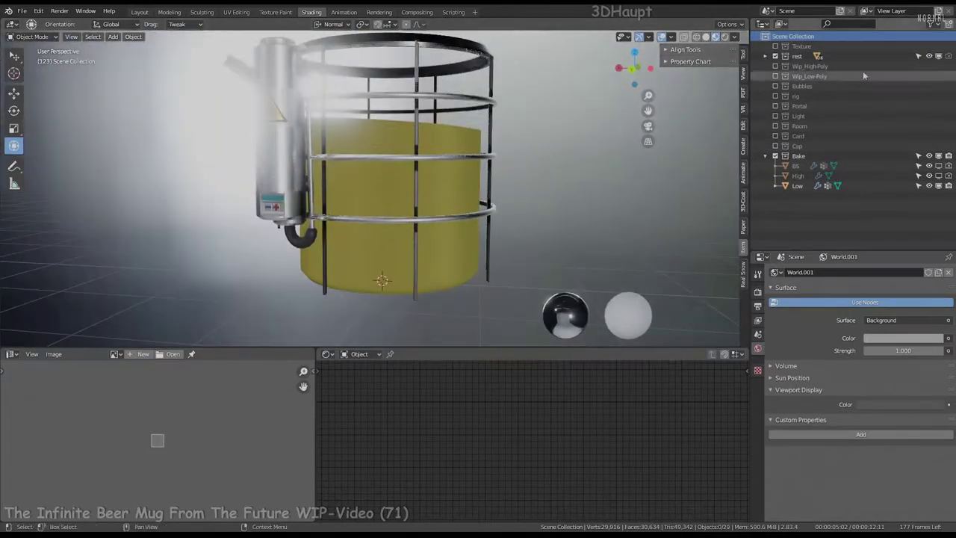
pyautogui.click(776, 56)
pyautogui.click(775, 45)
pyautogui.click(365, 263)
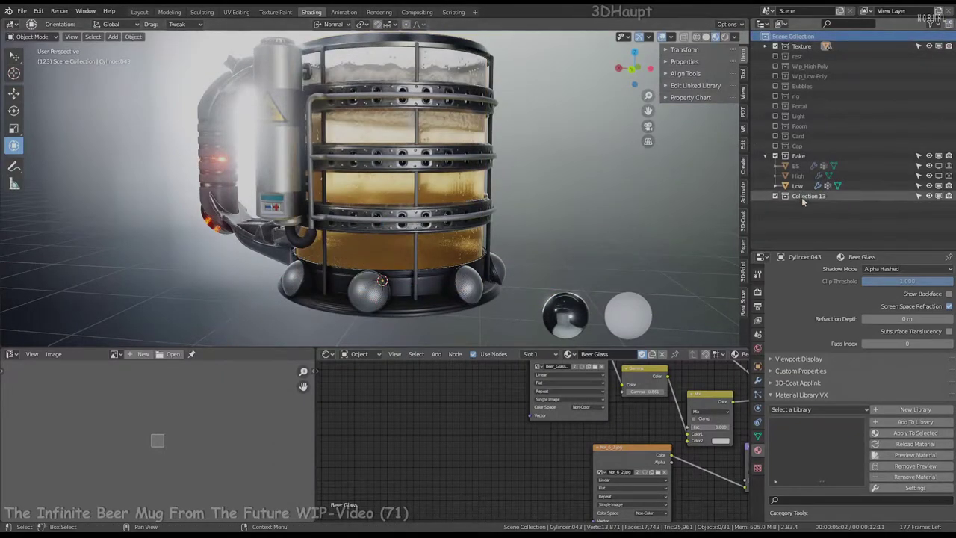
# Rename the new collection to Glass and move the beer glass into it.
pyautogui.doubleClick(801, 195)
pyautogui.write('Glass')
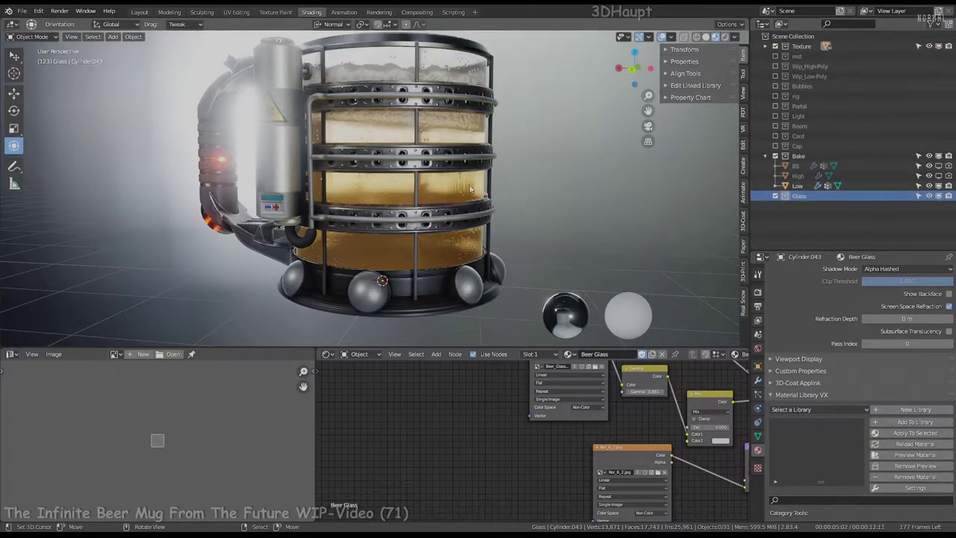
pyautogui.click(357, 256)
pyautogui.press('m')
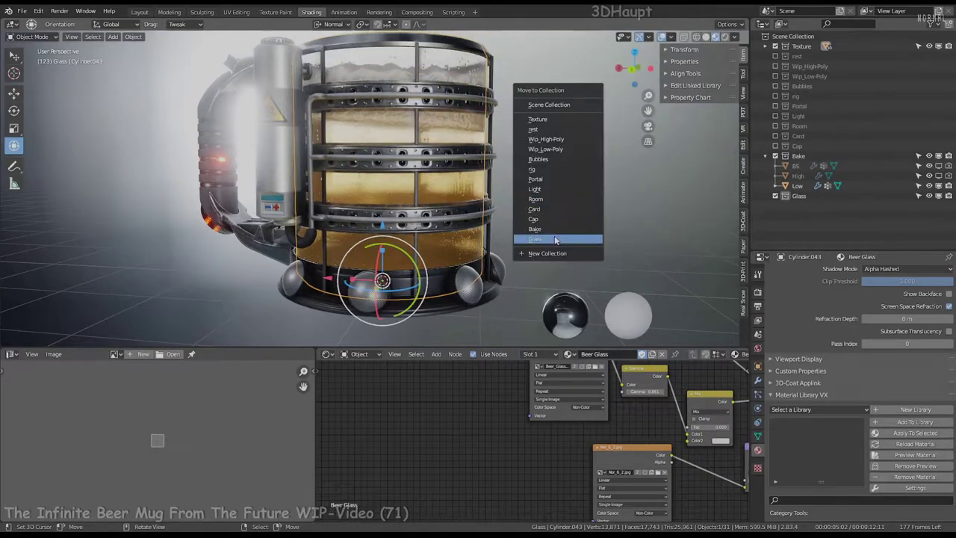
pyautogui.click(561, 240)
# Move the mug's base object into the Glass collection.
pyautogui.moveTo(441, 188)
pyautogui.mouseDown(button='middle')
pyautogui.moveTo(417, 145)
pyautogui.moveTo(731, 113)
pyautogui.mouseUp(button='middle')
pyautogui.click(775, 47)
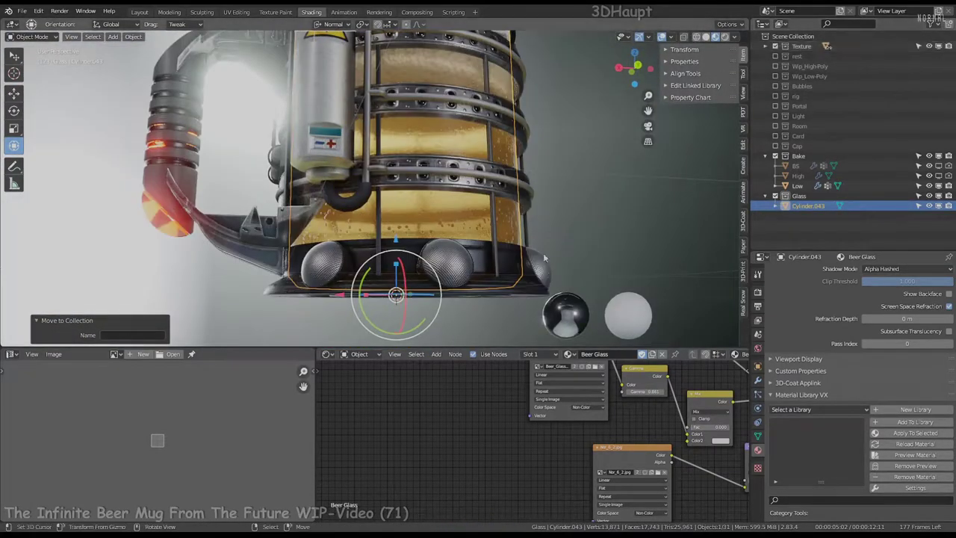
pyautogui.click(526, 295)
pyautogui.click(525, 292)
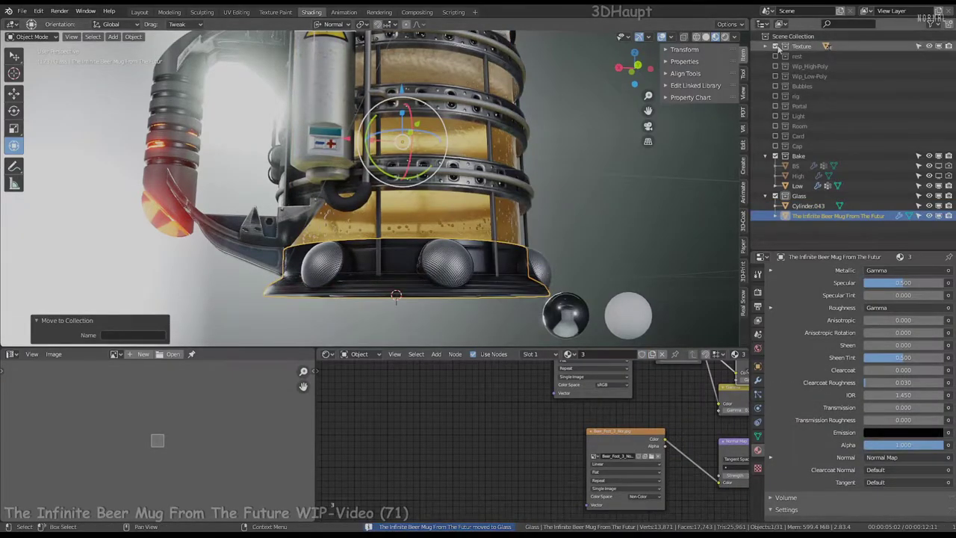
pyautogui.scroll(-4, 509, 163)
pyautogui.moveTo(509, 163)
pyautogui.mouseDown(button='middle')
pyautogui.moveTo(596, 178)
pyautogui.moveTo(570, 163)
pyautogui.mouseUp(button='middle')
pyautogui.scroll(2, 570, 179)
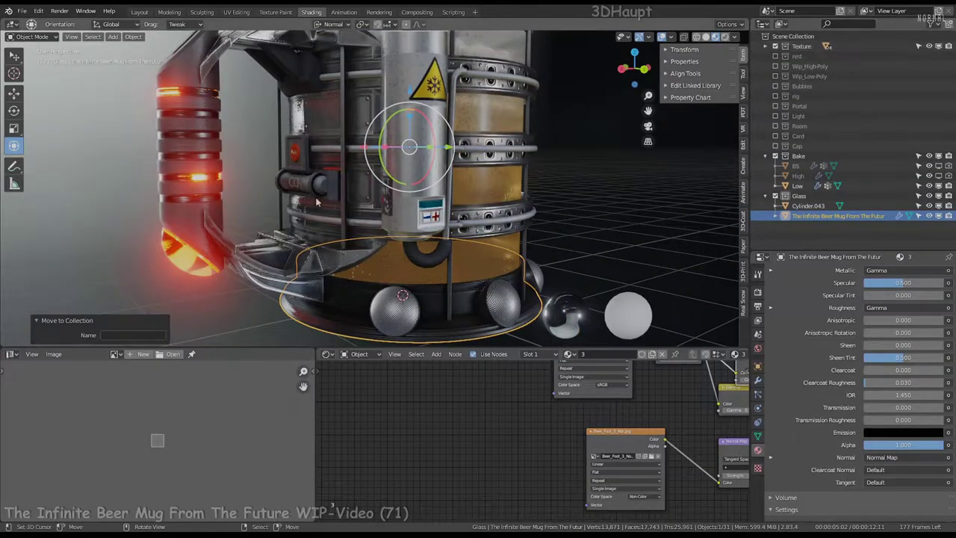
# Move the outer mug frame into Glass, hide the low-poly shell, and exclude Glass.
pyautogui.click(295, 275)
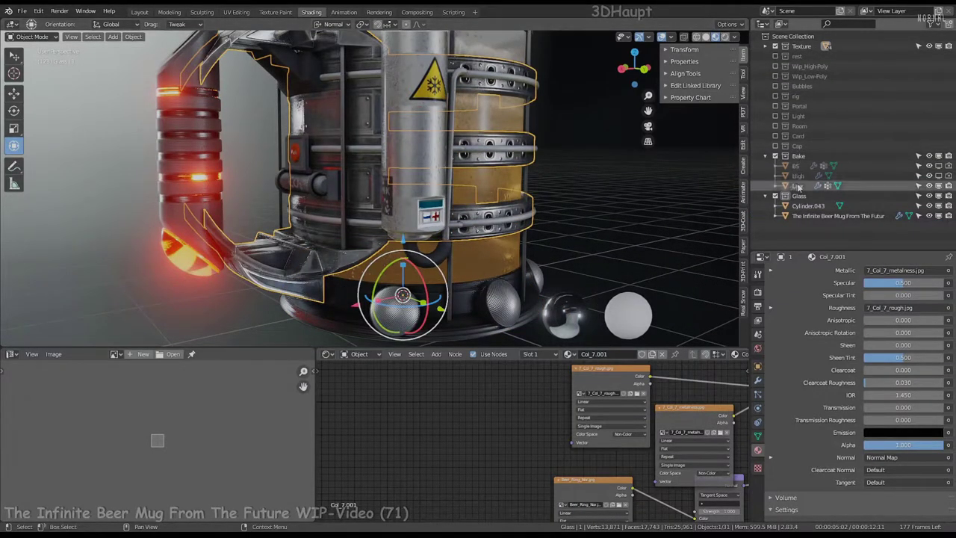
pyautogui.click(930, 186)
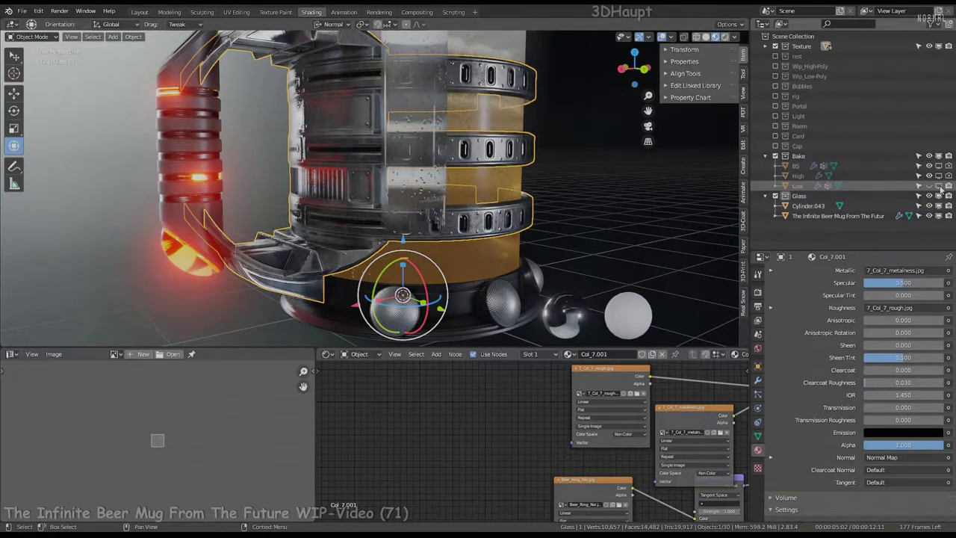
pyautogui.click(808, 205)
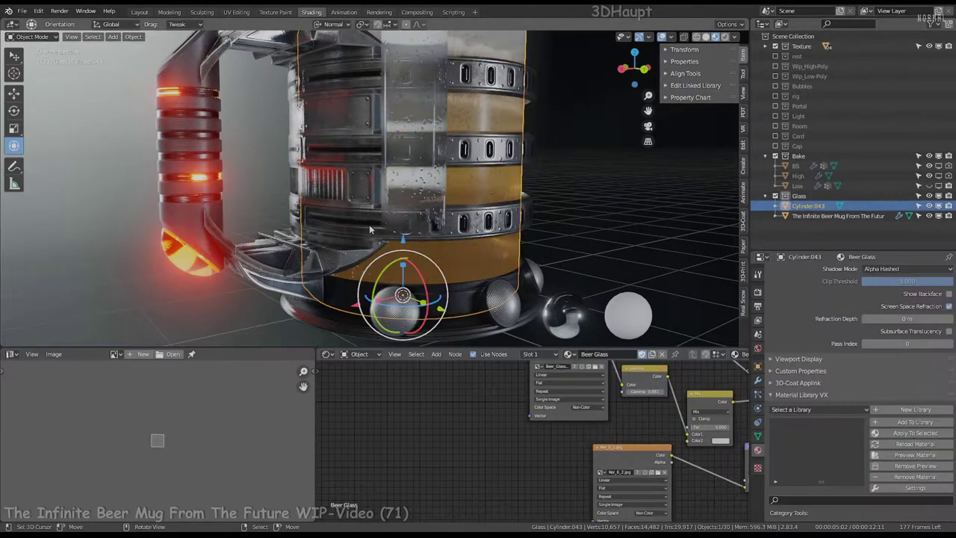
pyautogui.click(369, 230)
pyautogui.press('m')
pyautogui.click(486, 226)
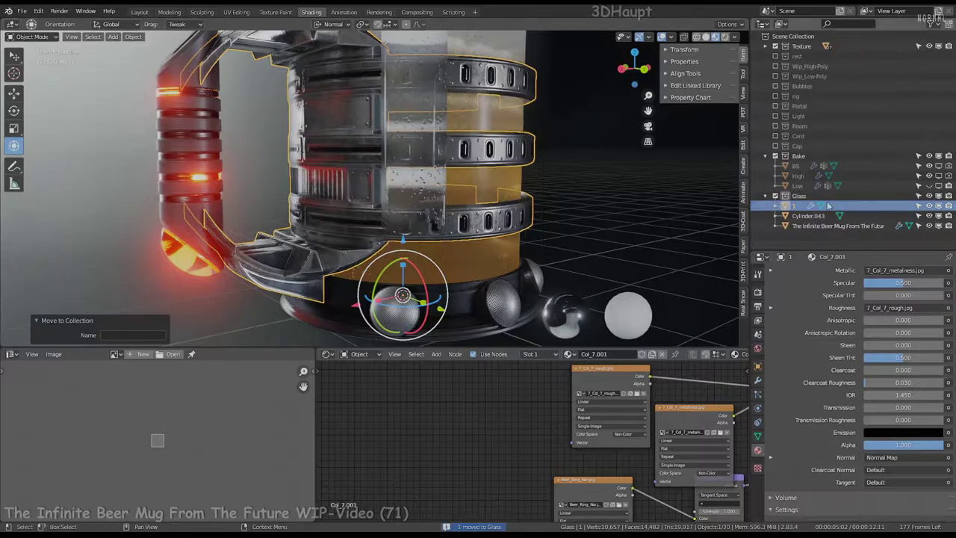
pyautogui.click(774, 196)
pyautogui.moveTo(482, 160); pyautogui.dragTo(292, 177, button='middle')
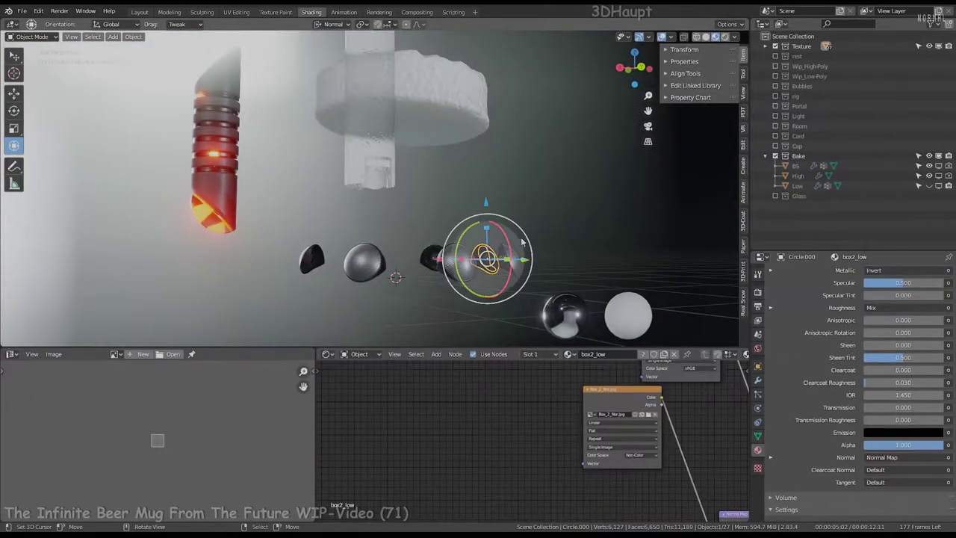
# Include the Room collection back in the scene.
pyautogui.moveTo(522, 241); pyautogui.dragTo(479, 247, button='middle')
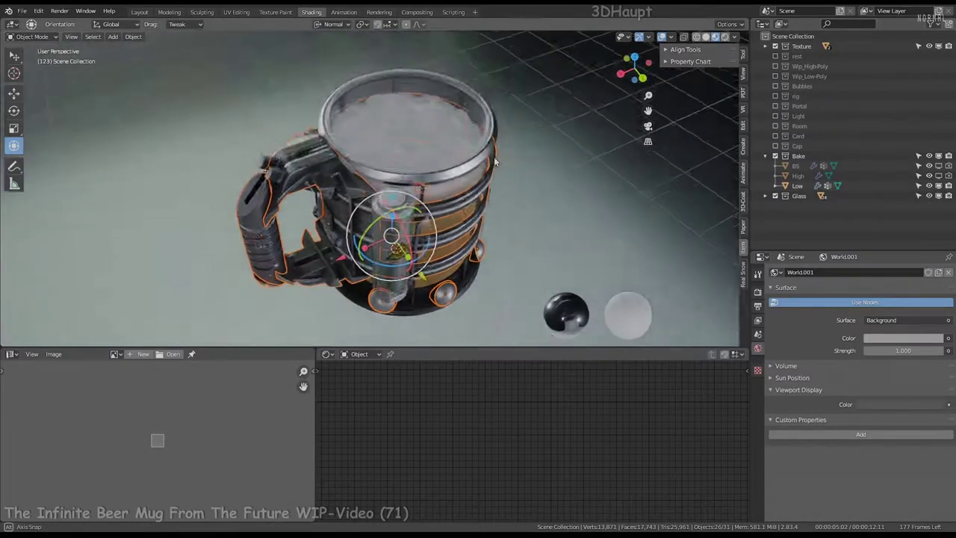
pyautogui.click(775, 126)
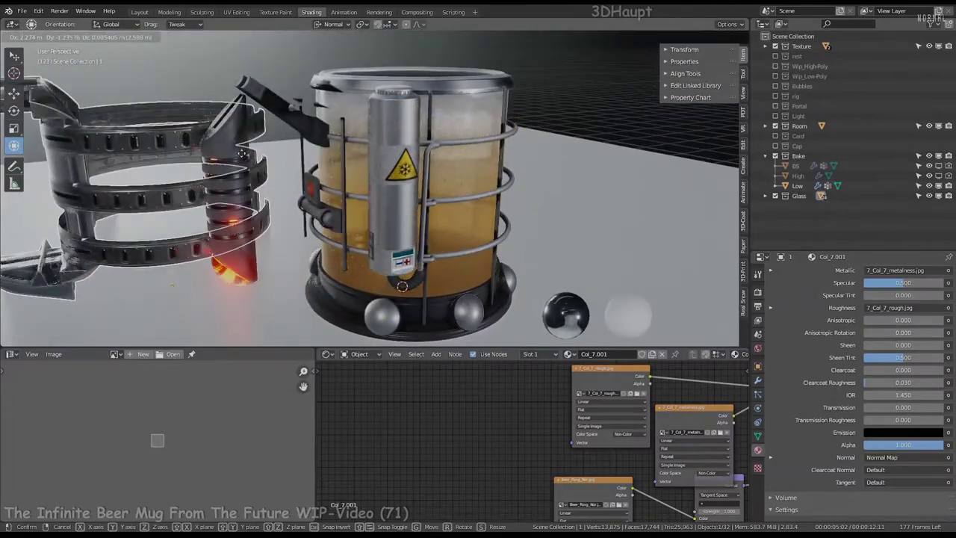
pyautogui.click(351, 154)
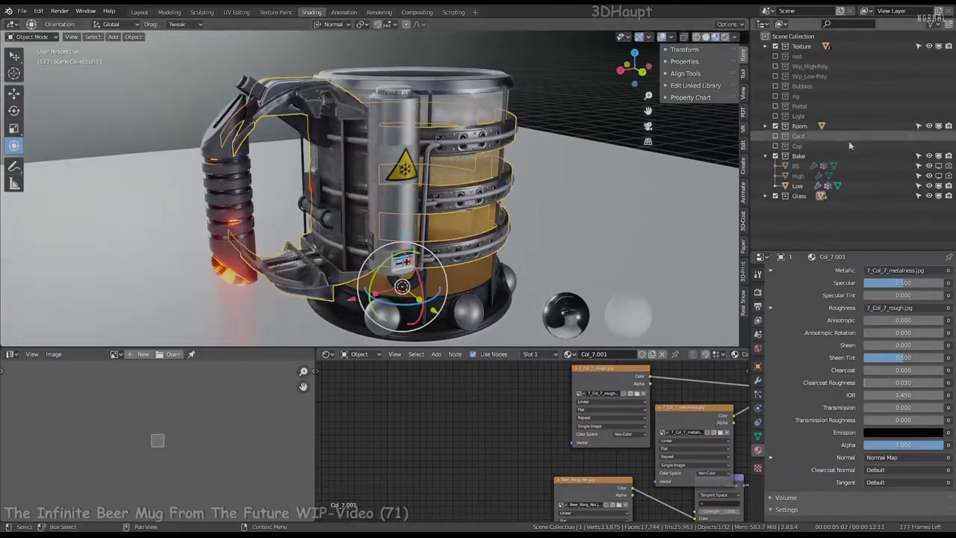
pyautogui.scroll(-2, 500, 169)
pyautogui.moveTo(500, 168); pyautogui.dragTo(499, 160, button='middle')
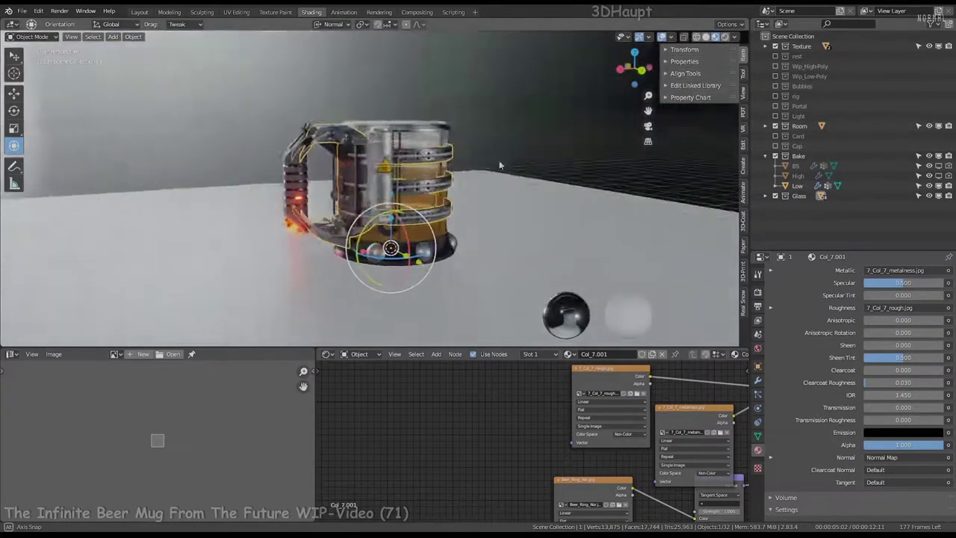
pyautogui.scroll(4, 499, 160)
pyautogui.scroll(-3, 516, 146)
pyautogui.scroll(4, 516, 147)
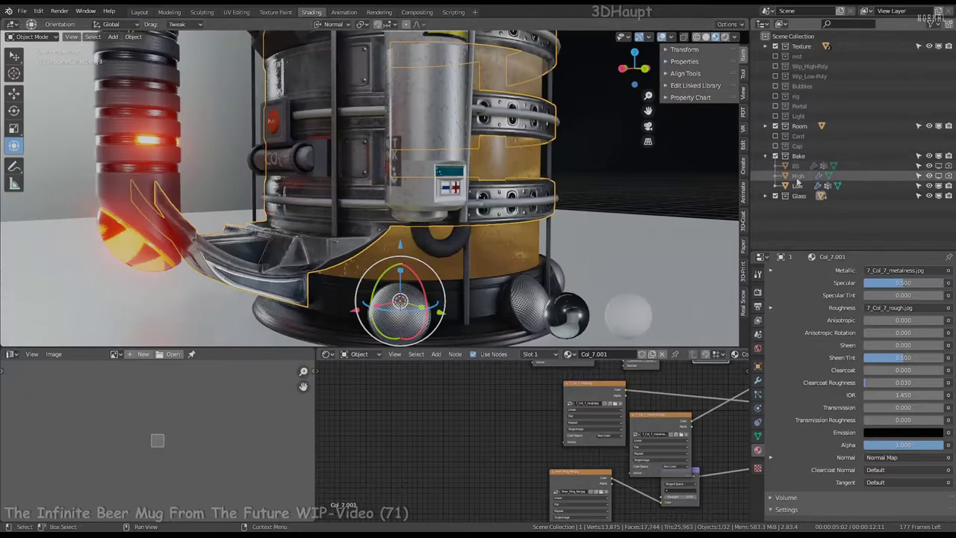
# Hide the low-poly mug, then show and select the high-poly mug.
pyautogui.click(797, 186)
pyautogui.click(939, 185)
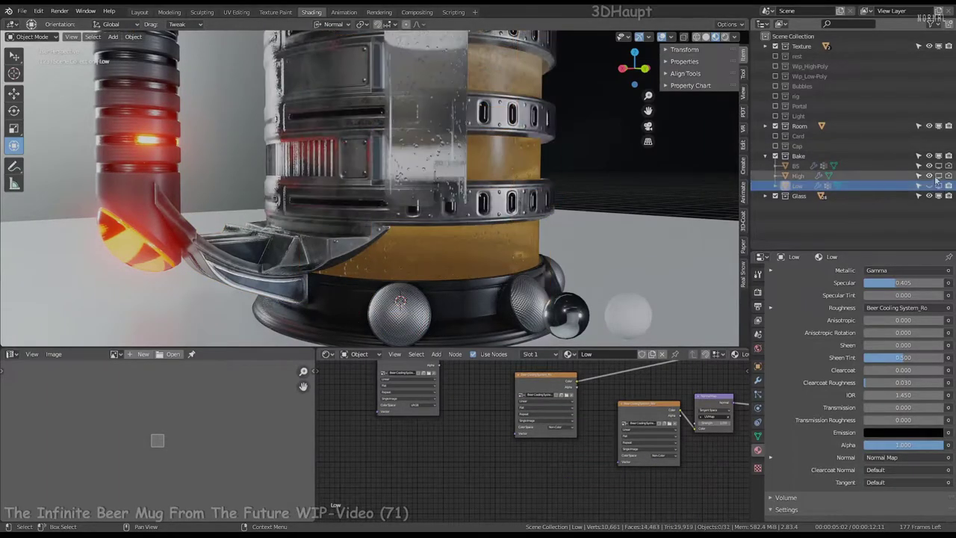
pyautogui.click(934, 180)
pyautogui.scroll(5, 428, 124)
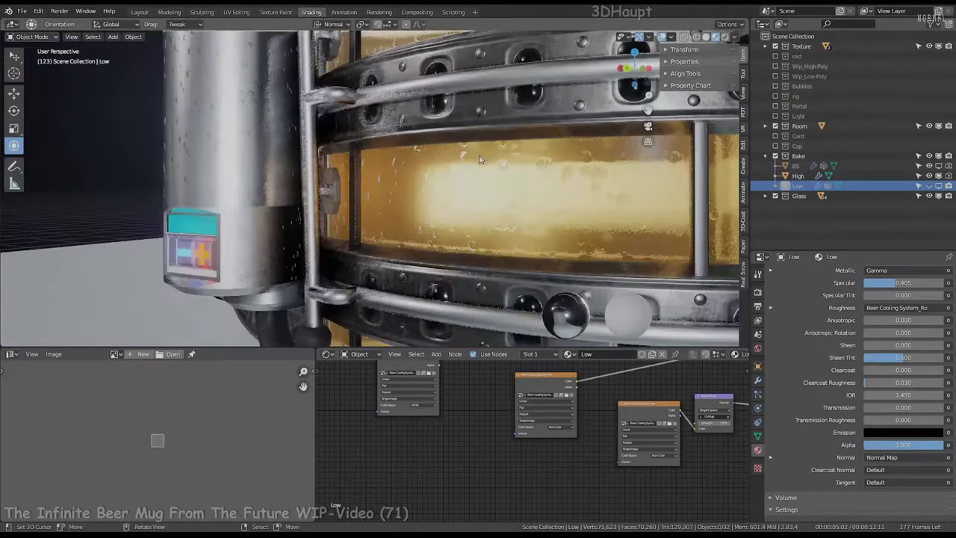
pyautogui.moveTo(428, 124)
pyautogui.mouseDown(button='middle')
pyautogui.moveTo(383, 196)
pyautogui.moveTo(454, 267)
pyautogui.moveTo(448, 187)
pyautogui.mouseUp(button='middle')
# Move the canister's glass cylinder into the Bubbles collection, cancelling an accidental move.
pyautogui.press('g')
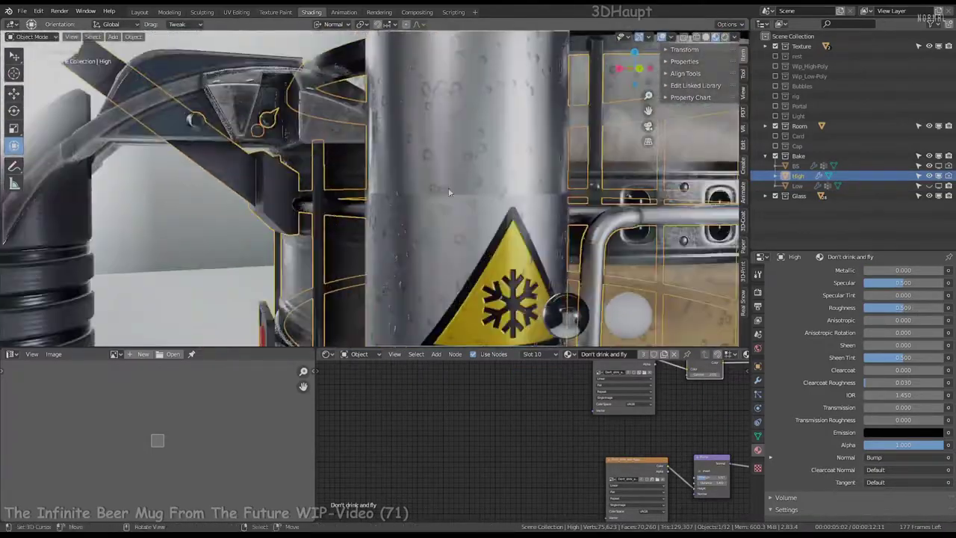
pyautogui.click(412, 126)
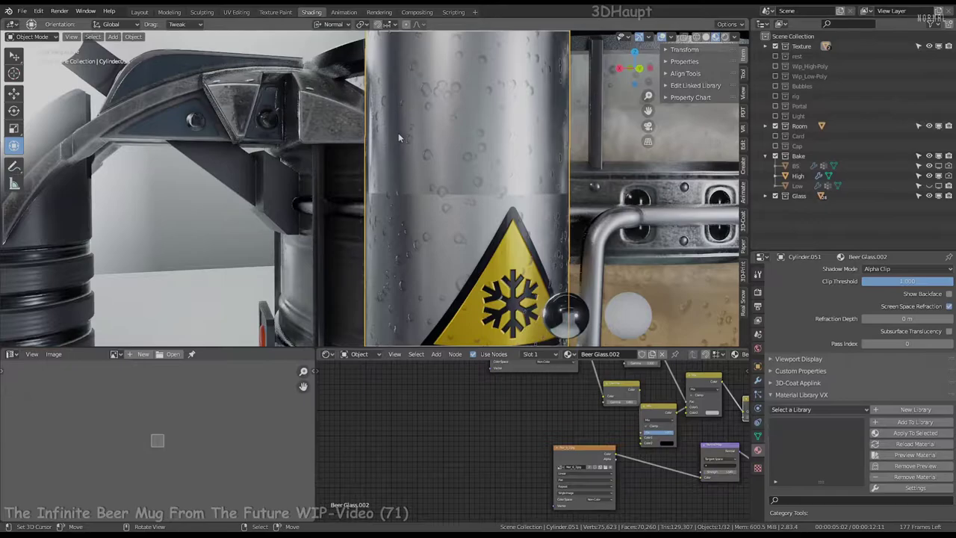
pyautogui.rightClick(399, 133)
pyautogui.press('m')
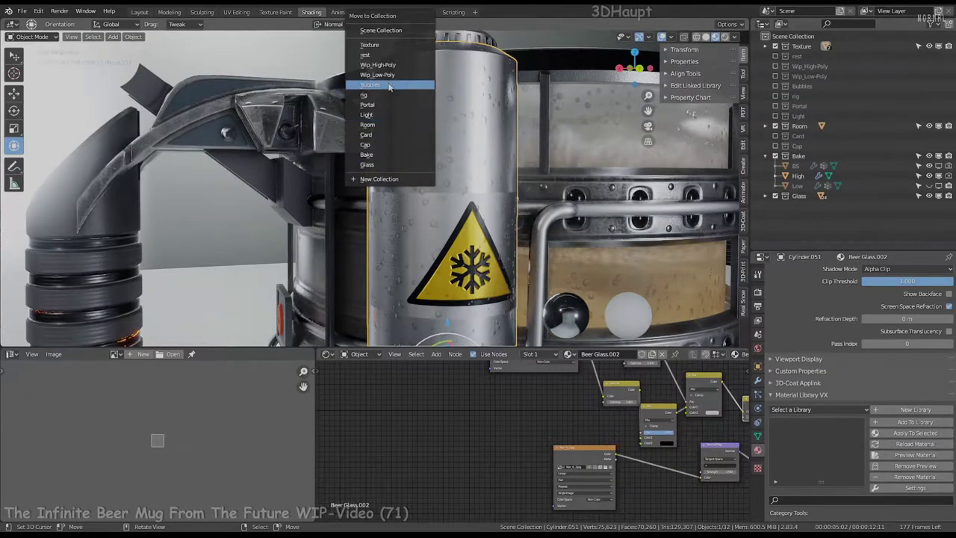
pyautogui.click(388, 85)
# Reselect the high-poly mug and fit its material nodes into view.
pyautogui.moveTo(477, 158); pyautogui.dragTo(622, 129, button='middle')
pyautogui.click(427, 163)
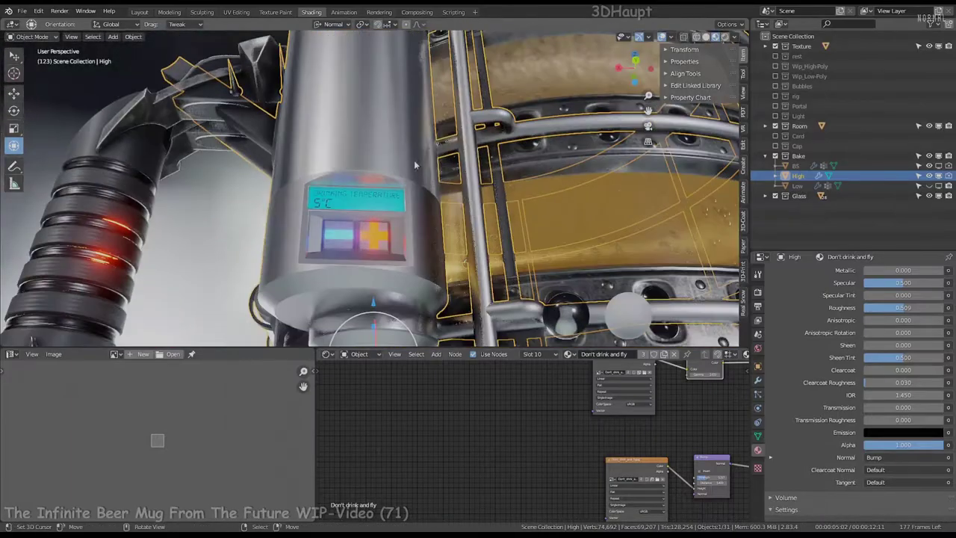
pyautogui.press('Home')
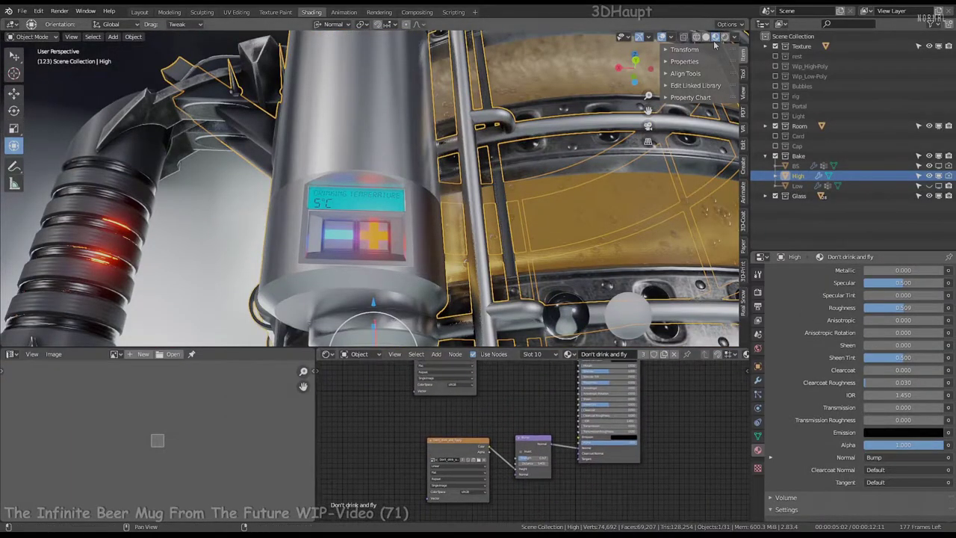
pyautogui.scroll(5, 784, 419)
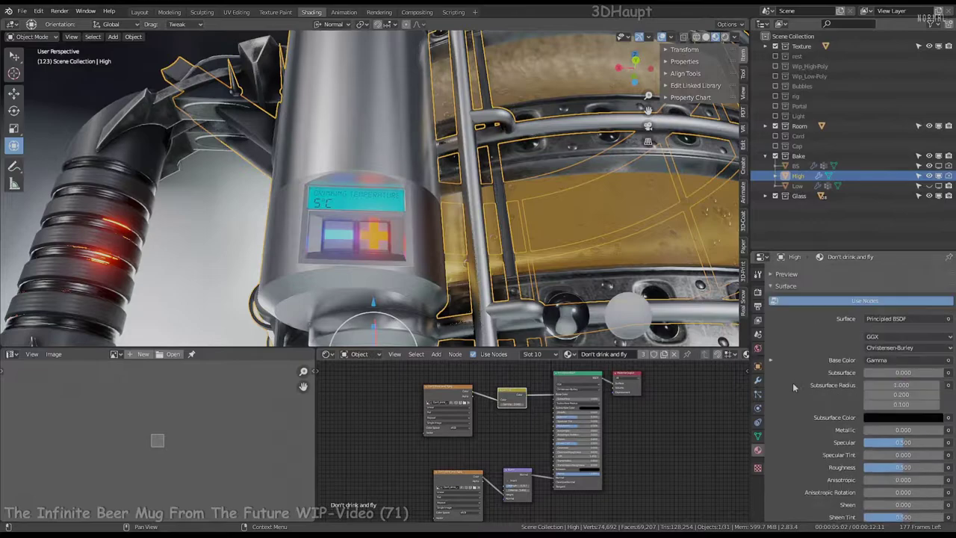
pyautogui.scroll(4, 793, 382)
# Enter Edit Mode on the high-poly mug, frame the temperature display, and compare rendered preview.
pyautogui.press('Tab')
pyautogui.press('KP_Decimal')
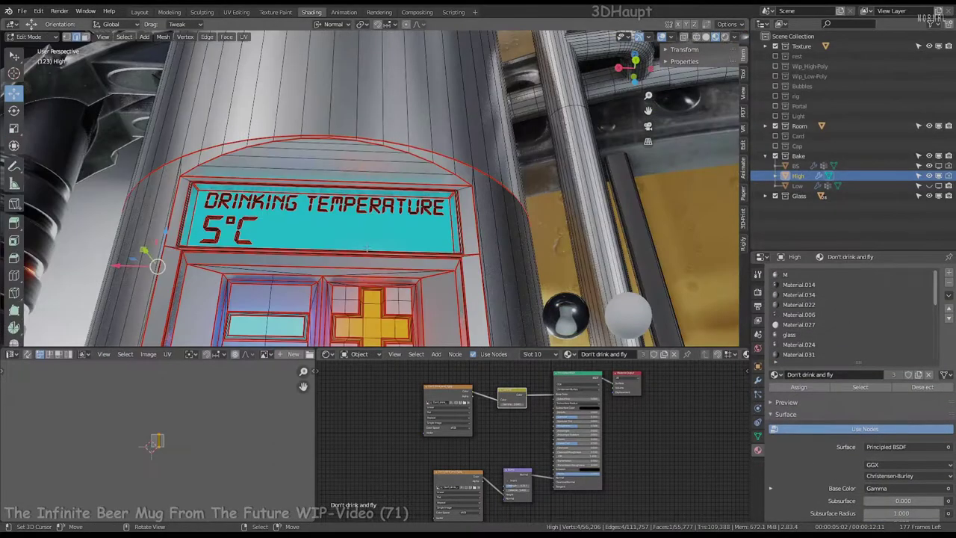
pyautogui.click(723, 37)
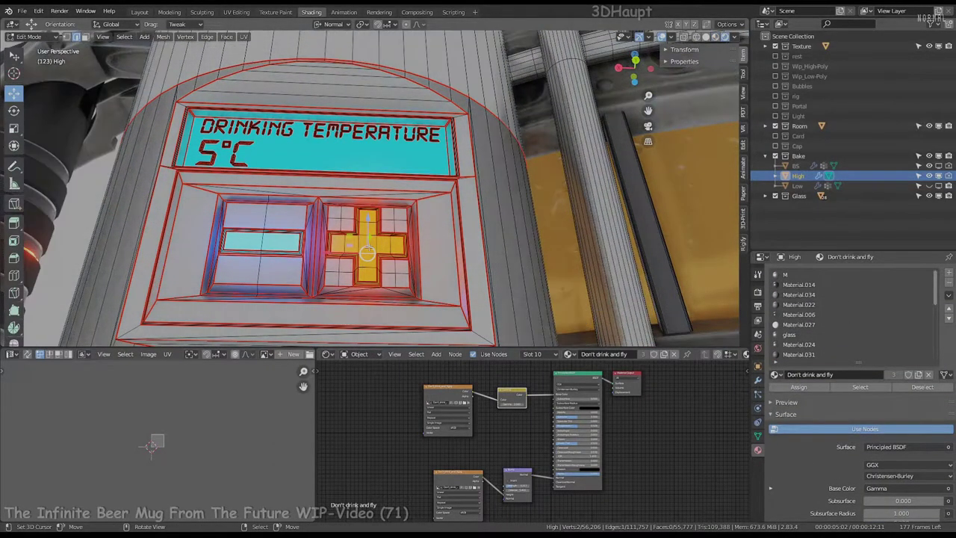
pyautogui.click(715, 38)
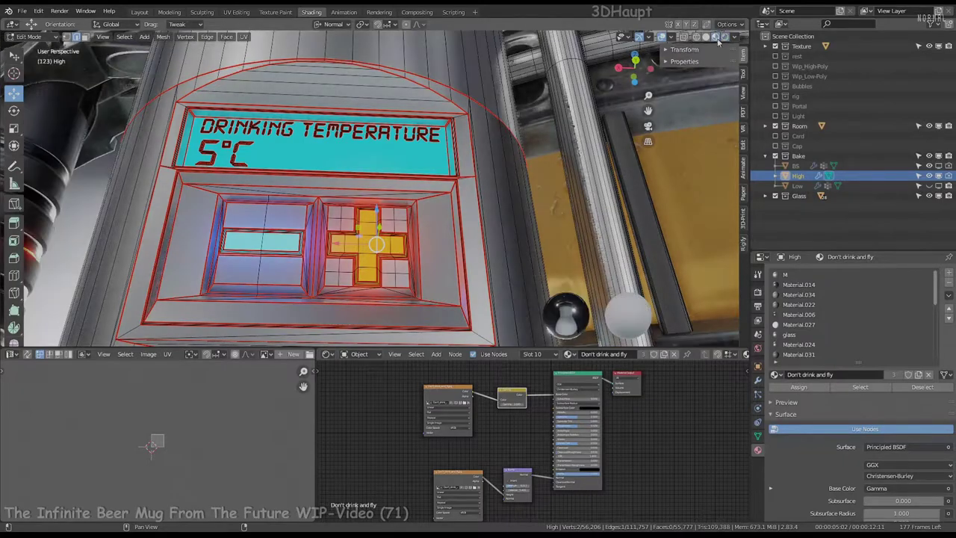
# Select the plus, minus and screen faces and set their emission strength to 1.
pyautogui.click(368, 243)
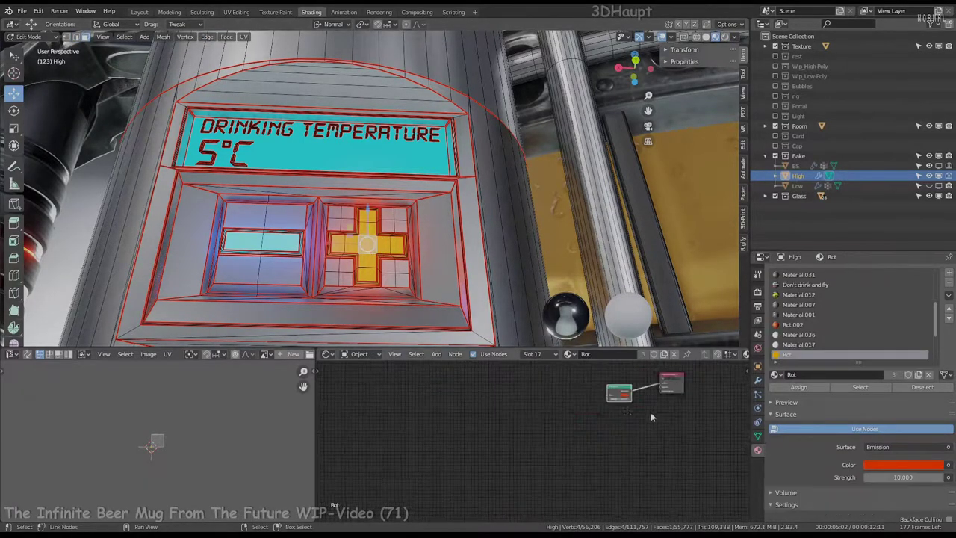
pyautogui.press('Home')
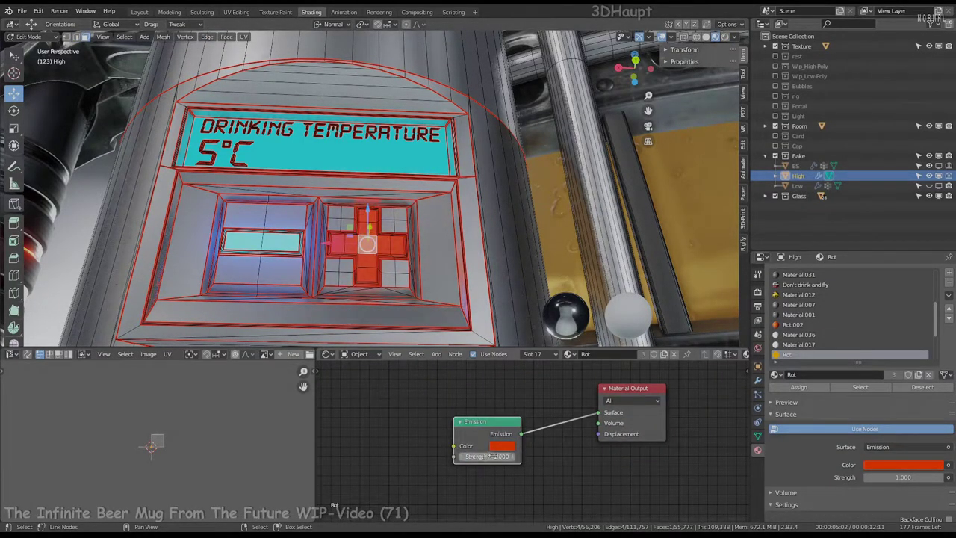
pyautogui.click(261, 241)
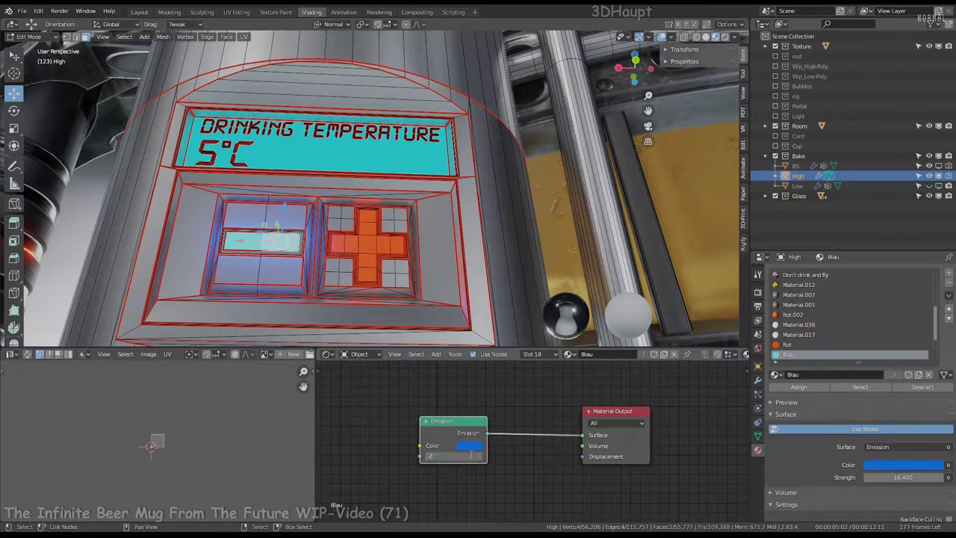
pyautogui.click(320, 147)
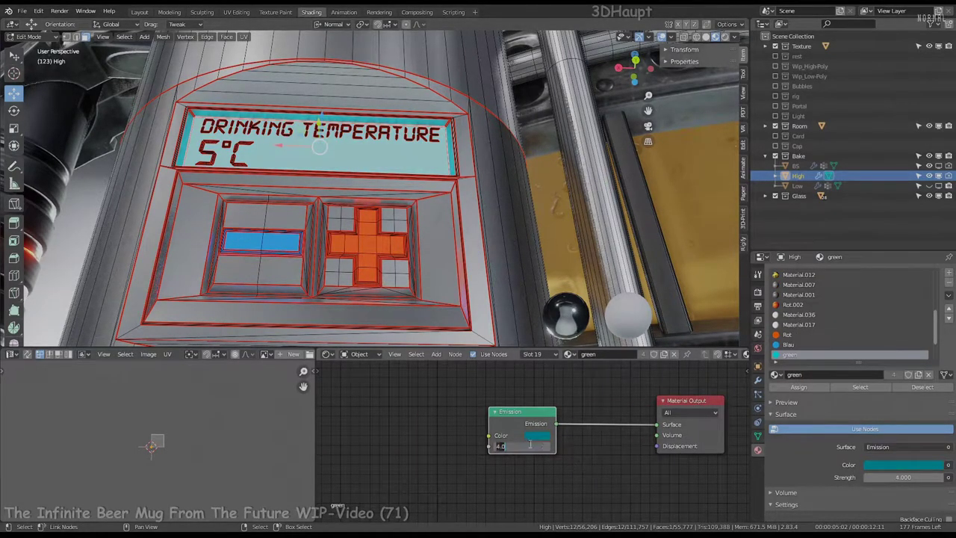
pyautogui.write('1')
pyautogui.press('Return')
# Return to Object Mode and reselect the high-poly mug, cancelling a stray move.
pyautogui.press('Tab')
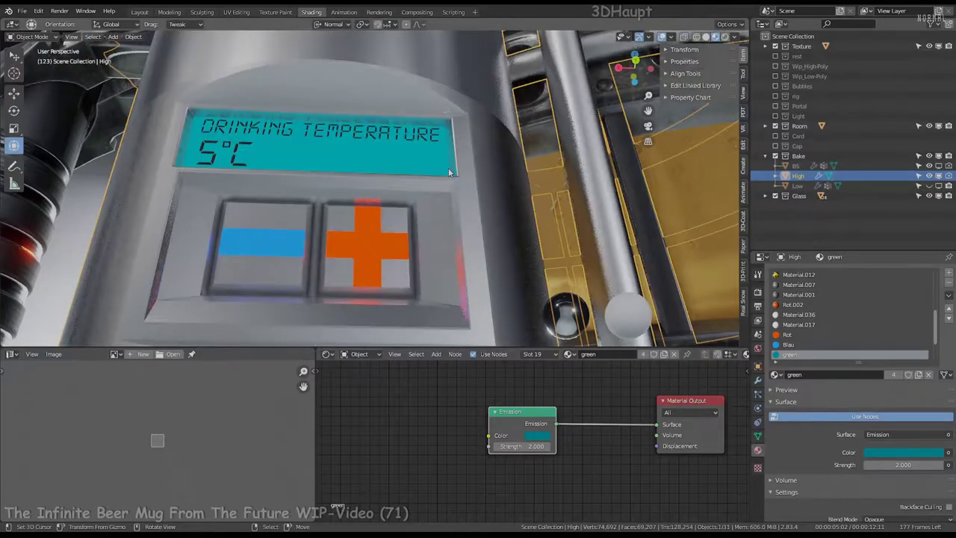
pyautogui.moveTo(374, 187); pyautogui.dragTo(464, 194, button='middle')
pyautogui.moveTo(607, 211); pyautogui.dragTo(466, 194, button='middle')
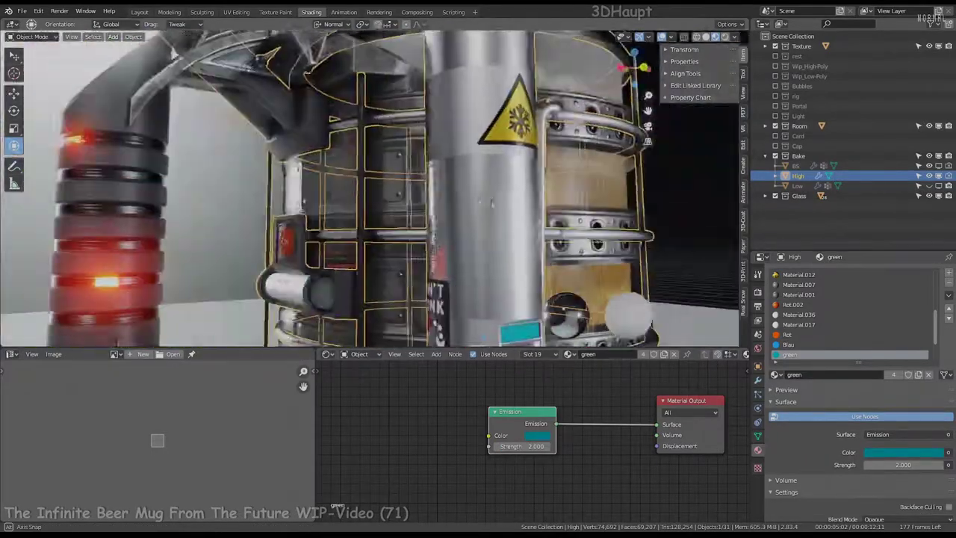
pyautogui.hotkey('alt', 'a')
pyautogui.scroll(2, 466, 194)
pyautogui.scroll(-5, 466, 194)
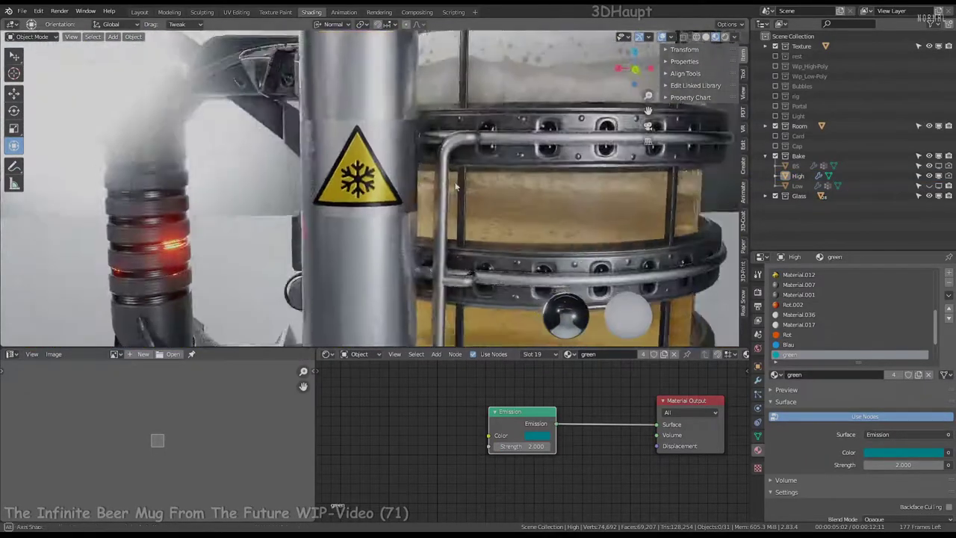
pyautogui.click(397, 198)
pyautogui.press('g')
pyautogui.press('Escape')
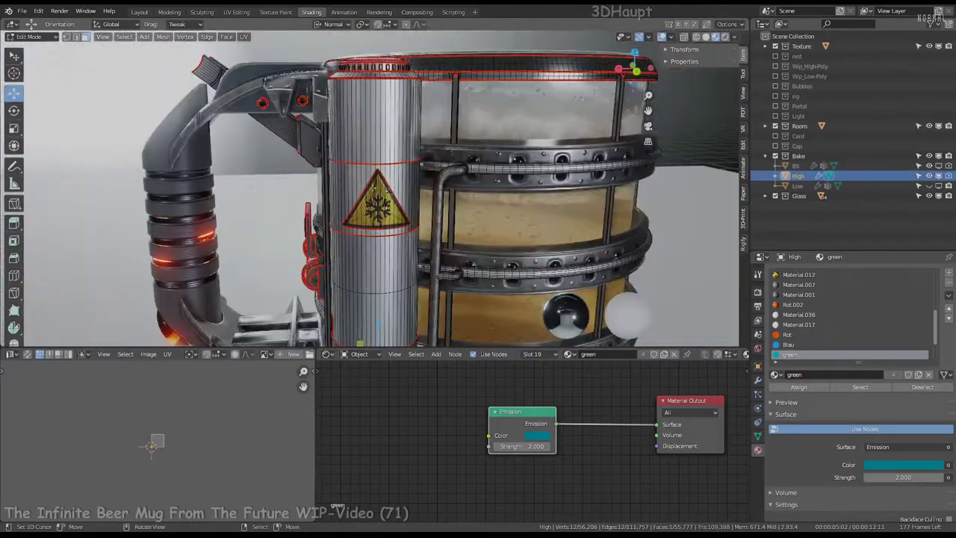
pyautogui.moveTo(396, 198)
pyautogui.mouseDown(button='middle')
pyautogui.moveTo(421, 160)
pyautogui.moveTo(629, 136)
pyautogui.mouseUp(button='middle')
# Re-enter Edit Mode on the high-poly mug and unhide the low-poly mug.
pyautogui.press('Tab')
pyautogui.press('Tab')
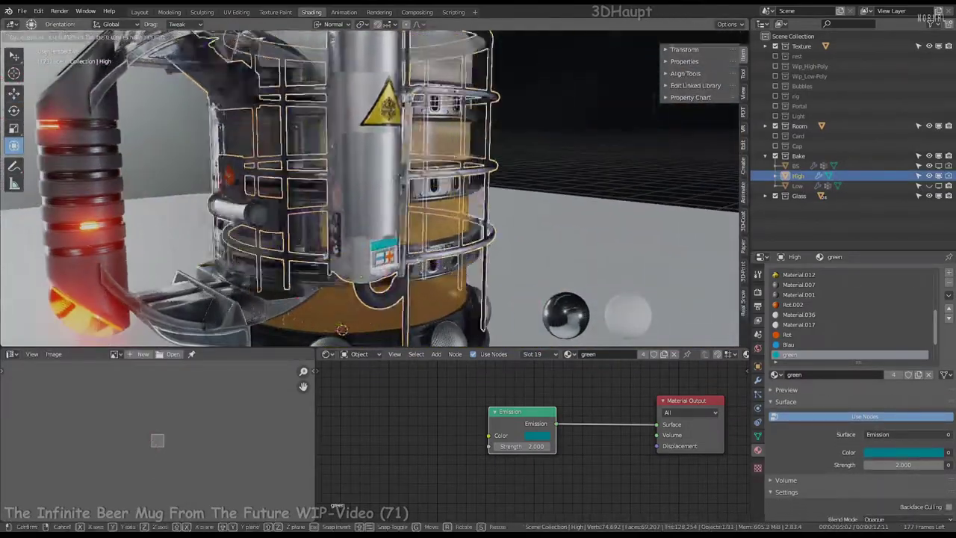
pyautogui.scroll(-5, 629, 136)
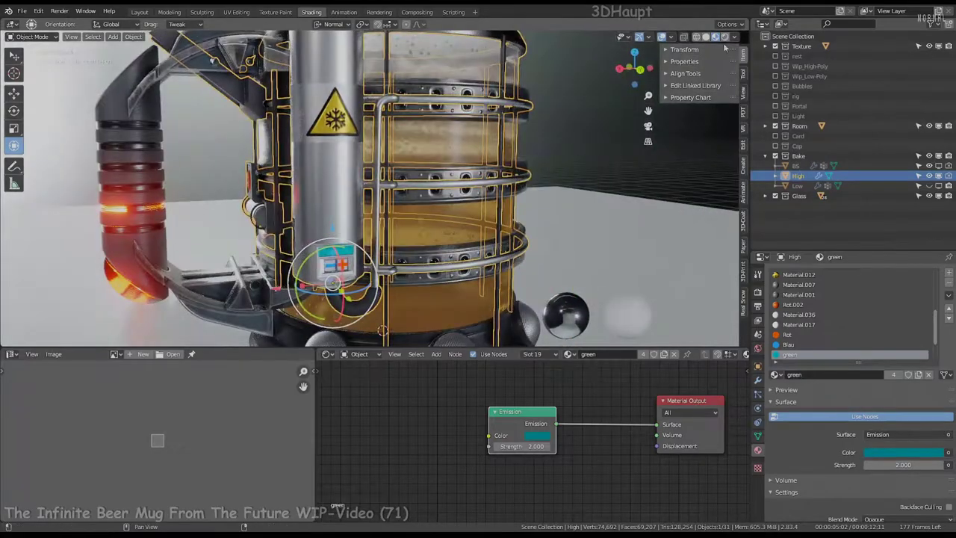
pyautogui.click(929, 186)
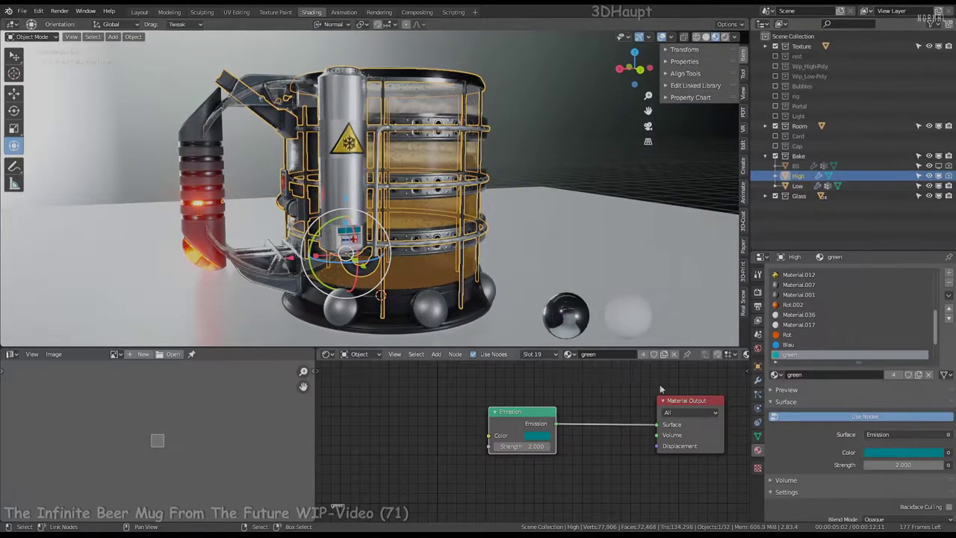
pyautogui.scroll(-2, 594, 433)
# Add an Image Texture node with a new blank Untitled image to the low-poly mug's material.
pyautogui.click(798, 186)
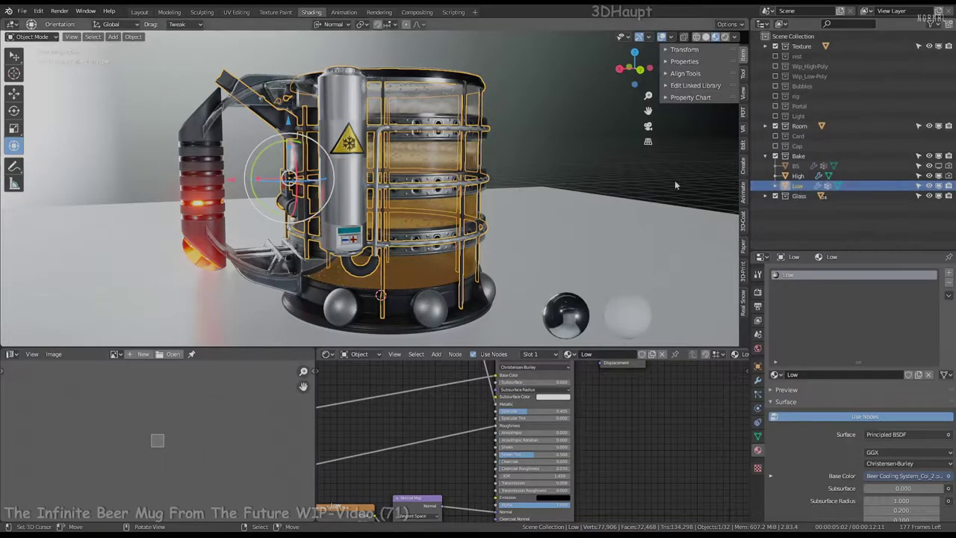
pyautogui.scroll(-3, 584, 433)
pyautogui.moveTo(607, 438)
pyautogui.mouseDown(button='middle')
pyautogui.moveTo(583, 407)
pyautogui.moveTo(521, 419)
pyautogui.mouseUp(button='middle')
pyautogui.hotkey('shift', 'a')
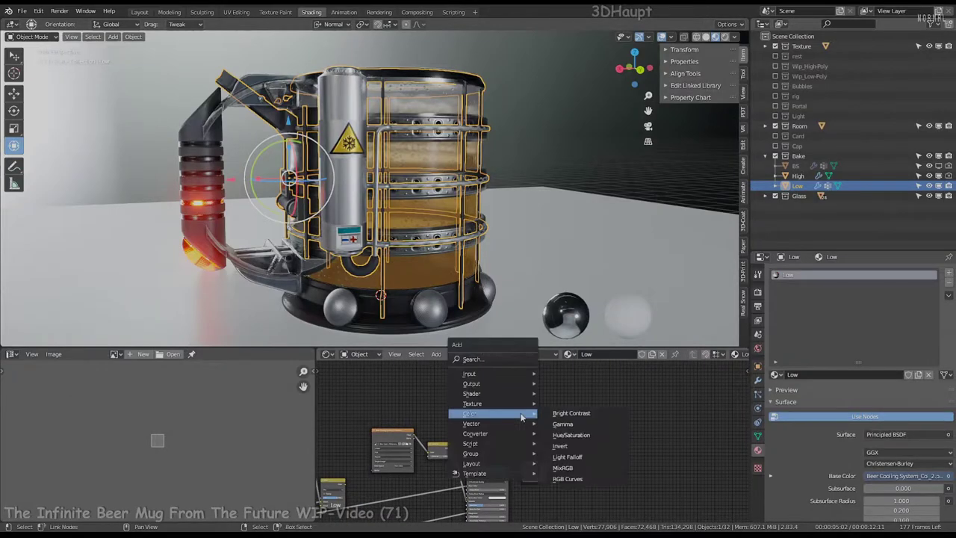
pyautogui.click(584, 321)
pyautogui.click(534, 407)
pyautogui.click(534, 424)
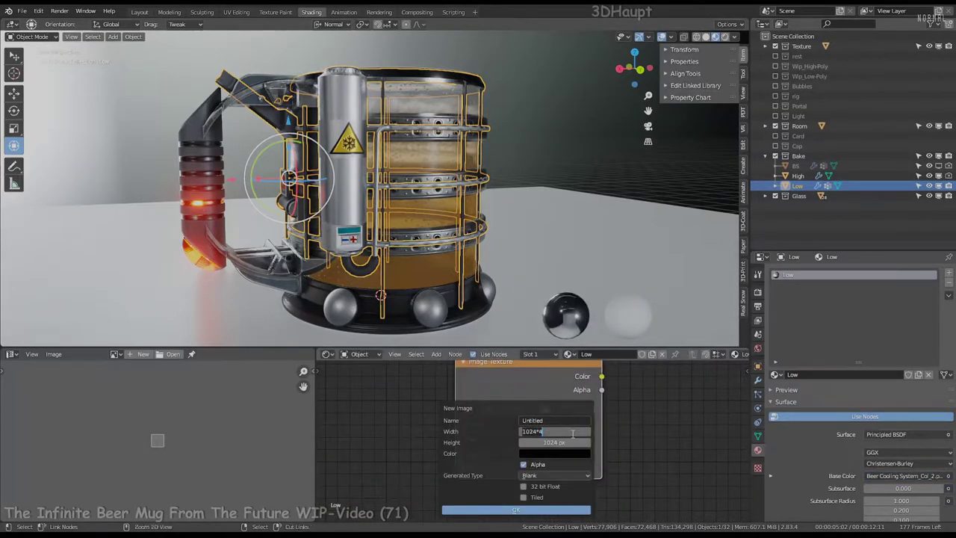
pyautogui.click(516, 510)
# Check the colour space options, hide the BS object, and fit the node tree into view.
pyautogui.click(561, 485)
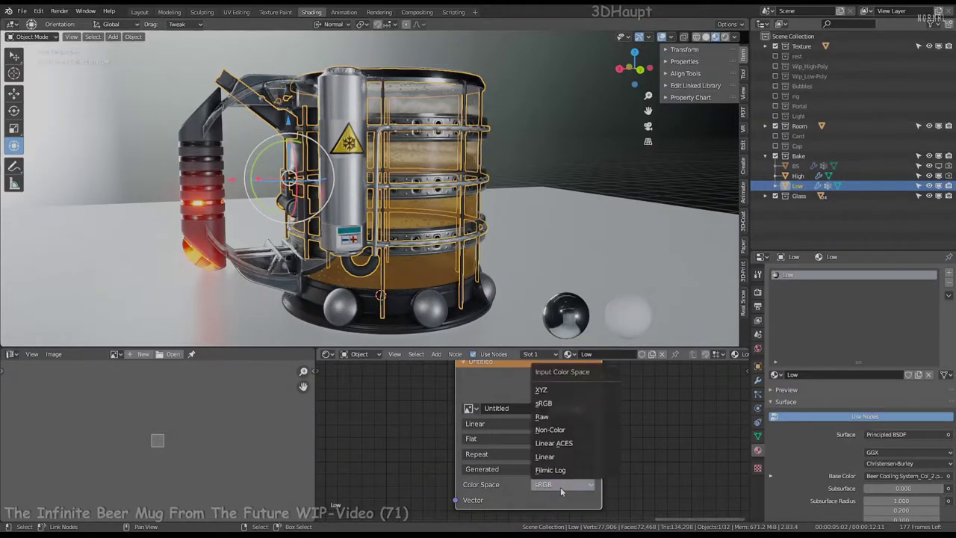
pyautogui.scroll(-2, 523, 448)
pyautogui.scroll(-2, 523, 448)
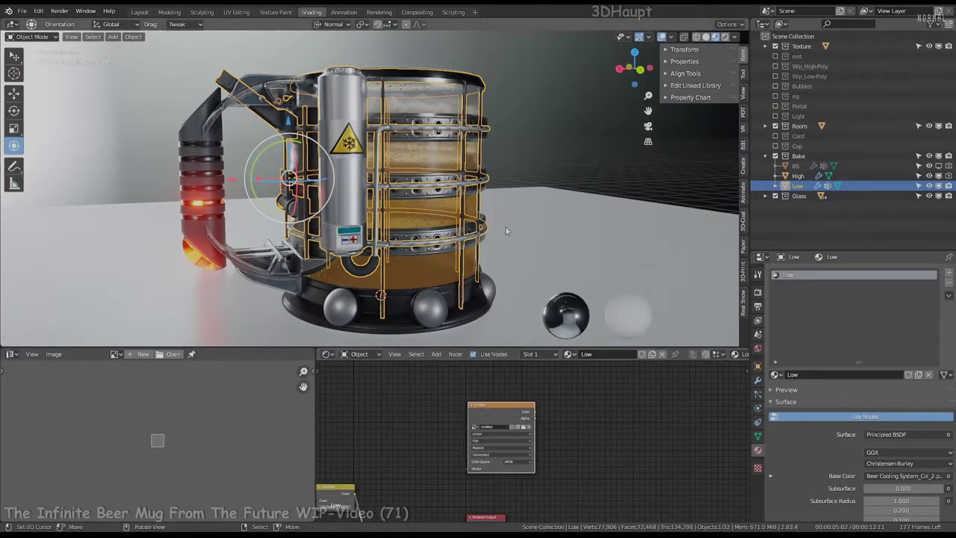
pyautogui.scroll(5, 470, 178)
pyautogui.moveTo(470, 178)
pyautogui.mouseDown(button='middle')
pyautogui.moveTo(463, 172)
pyautogui.moveTo(478, 179)
pyautogui.mouseUp(button='middle')
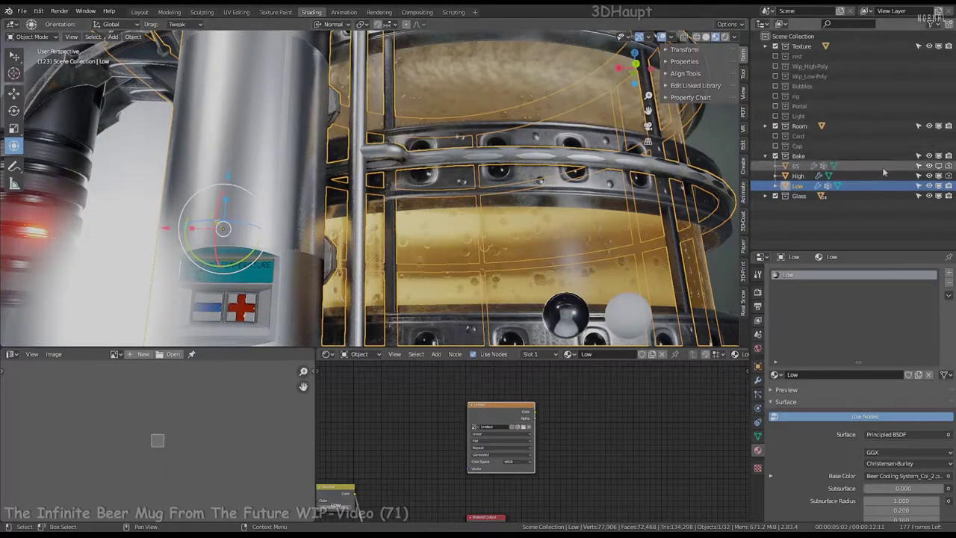
pyautogui.click(939, 166)
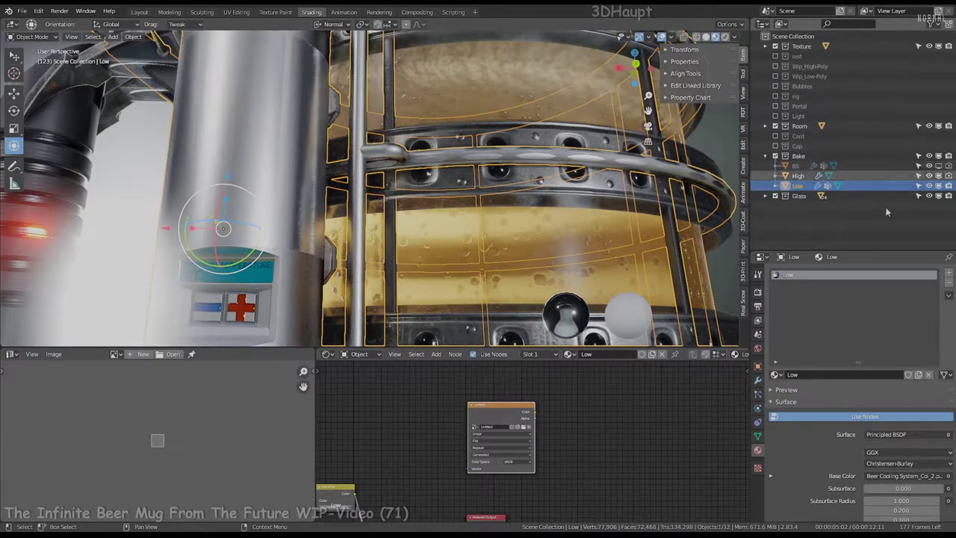
pyautogui.scroll(-1, 515, 413)
pyautogui.press('Home')
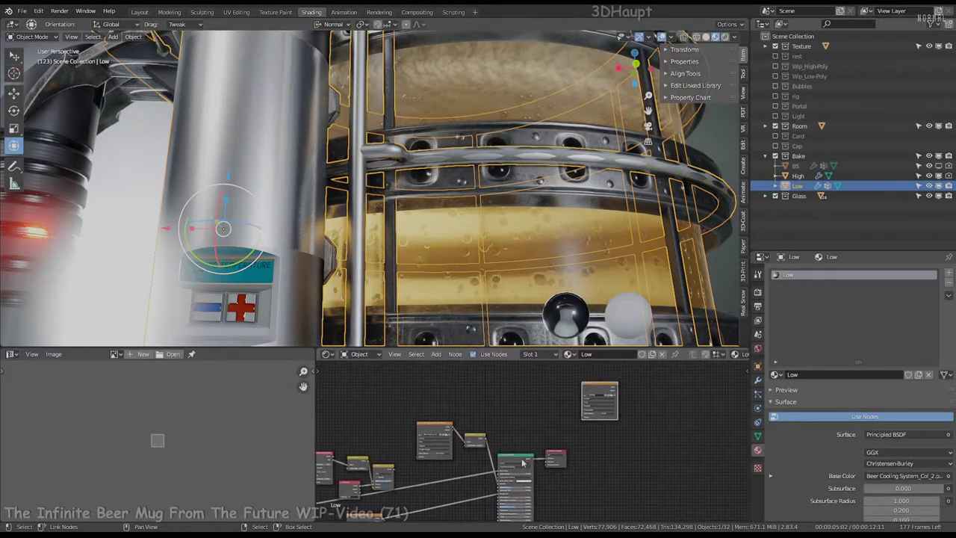
pyautogui.scroll(2, 566, 451)
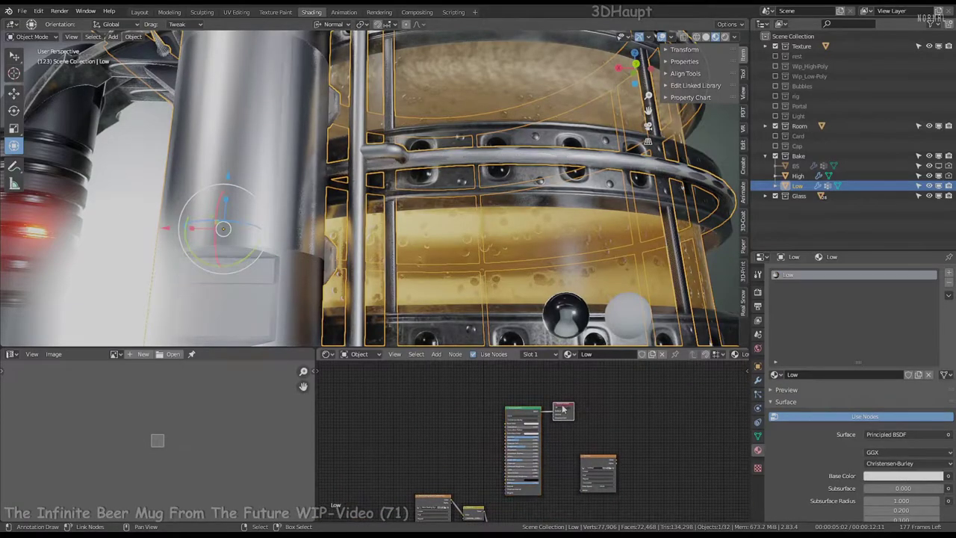
pyautogui.scroll(3, 558, 431)
# Set the Principled BSDF base colour to light green and toggle BS visibility.
pyautogui.click(529, 397)
pyautogui.click(538, 319)
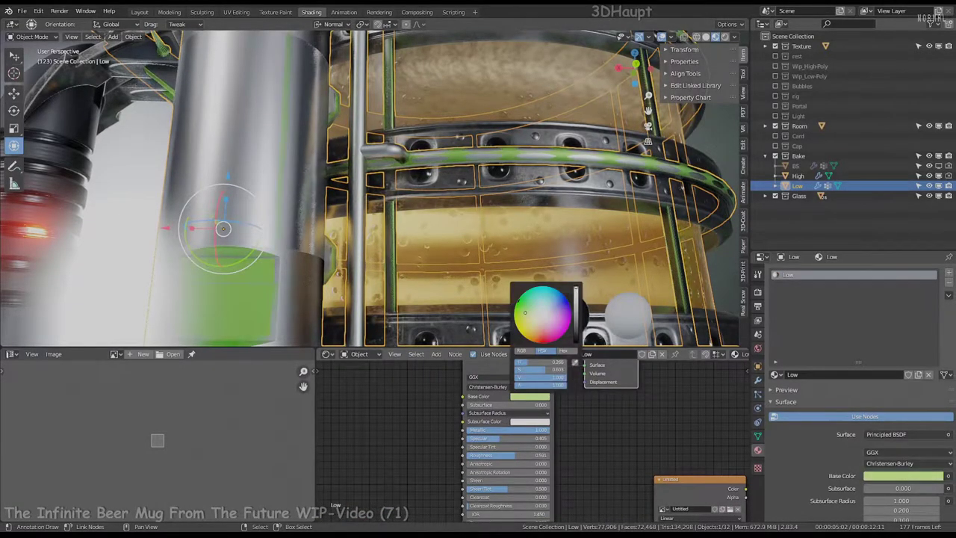
pyautogui.click(929, 166)
pyautogui.moveTo(523, 187); pyautogui.dragTo(608, 120, button='middle')
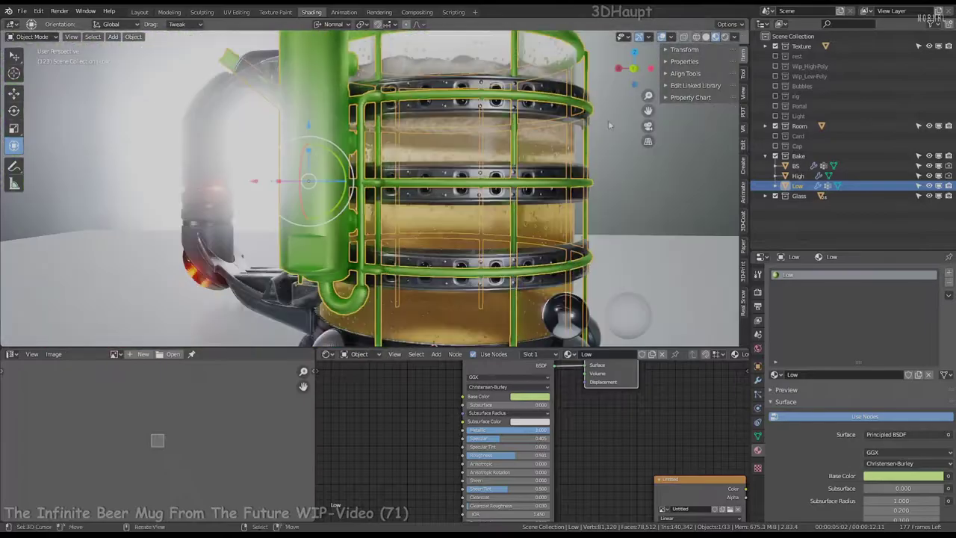
pyautogui.moveTo(654, 404); pyautogui.dragTo(643, 433, button='middle')
pyautogui.click(929, 165)
pyautogui.press('KP_Decimal')
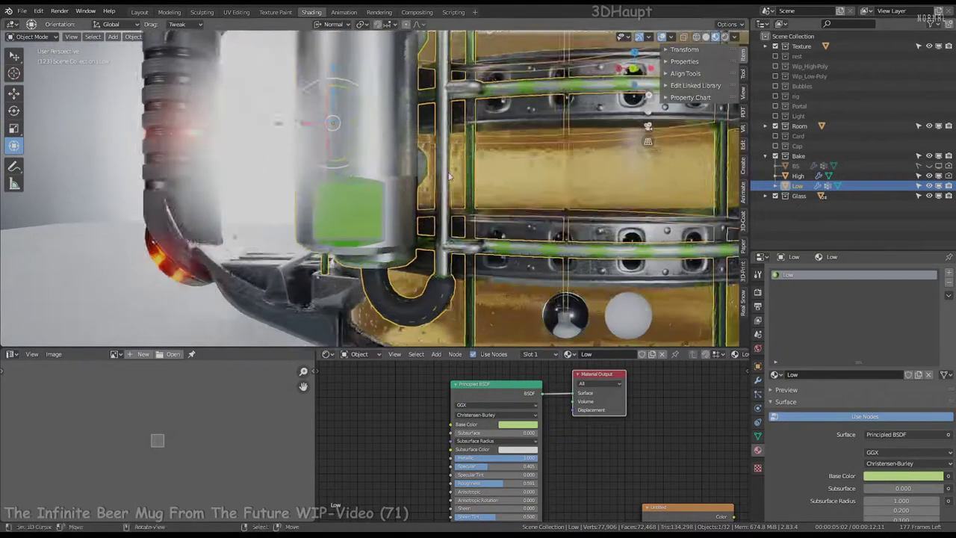
pyautogui.click(792, 176)
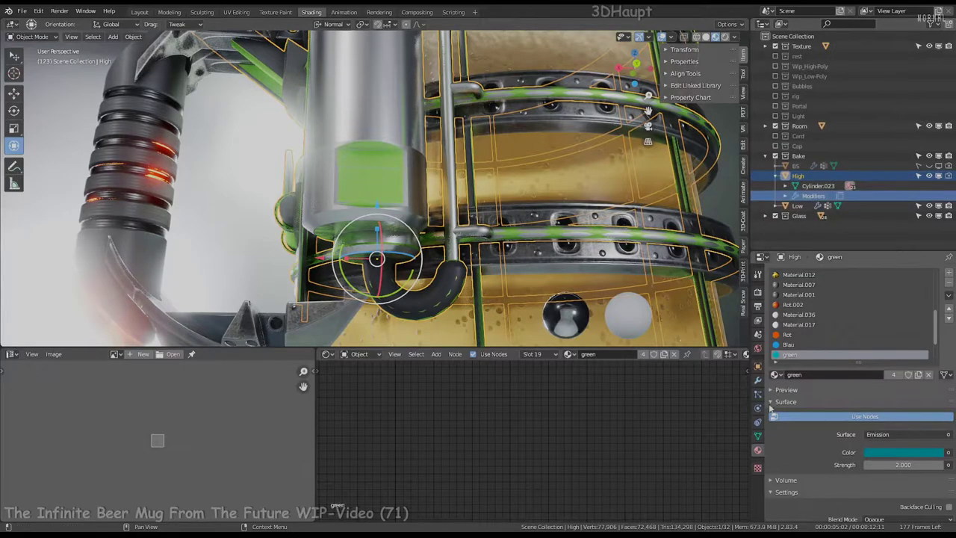
# Inspect the high-poly mug's modifiers and collapse its children in the Outliner.
pyautogui.click(758, 380)
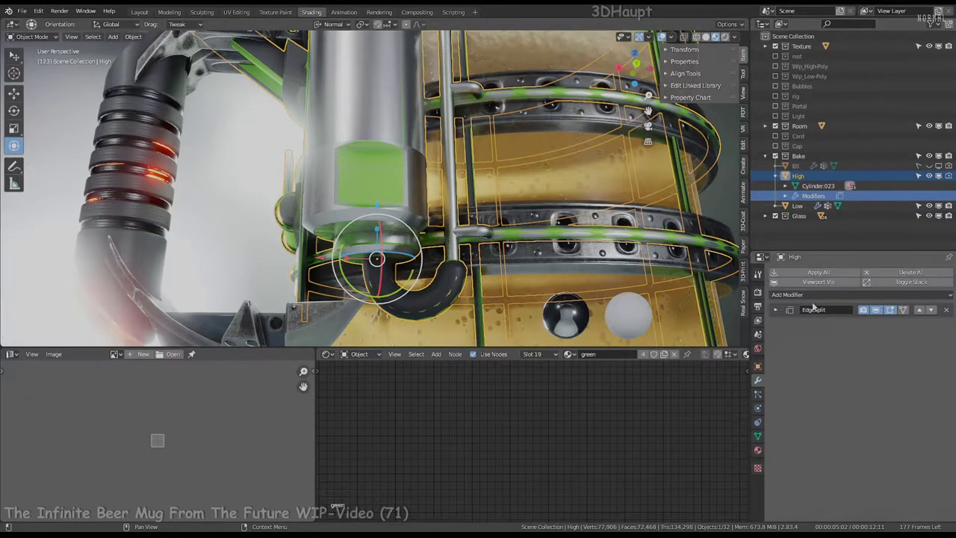
pyautogui.click(778, 176)
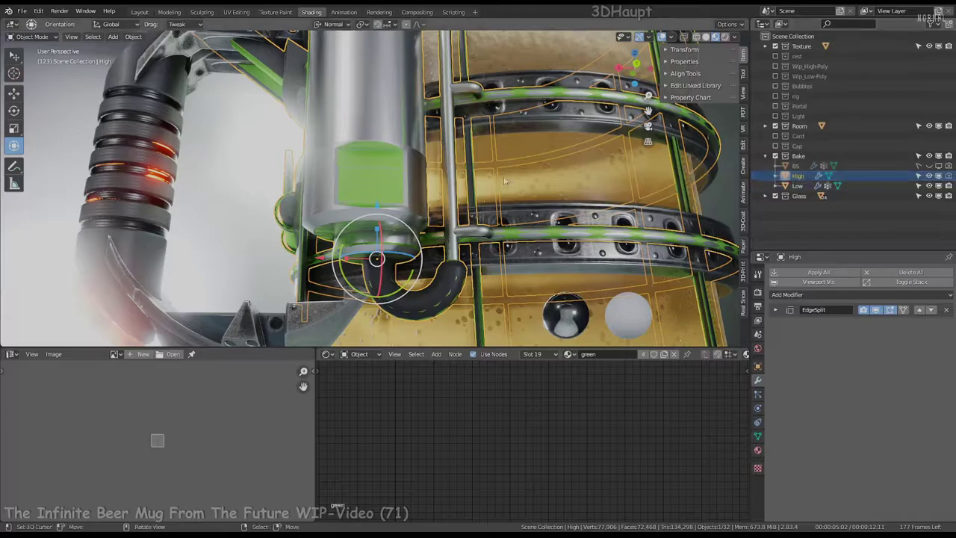
pyautogui.press('g')
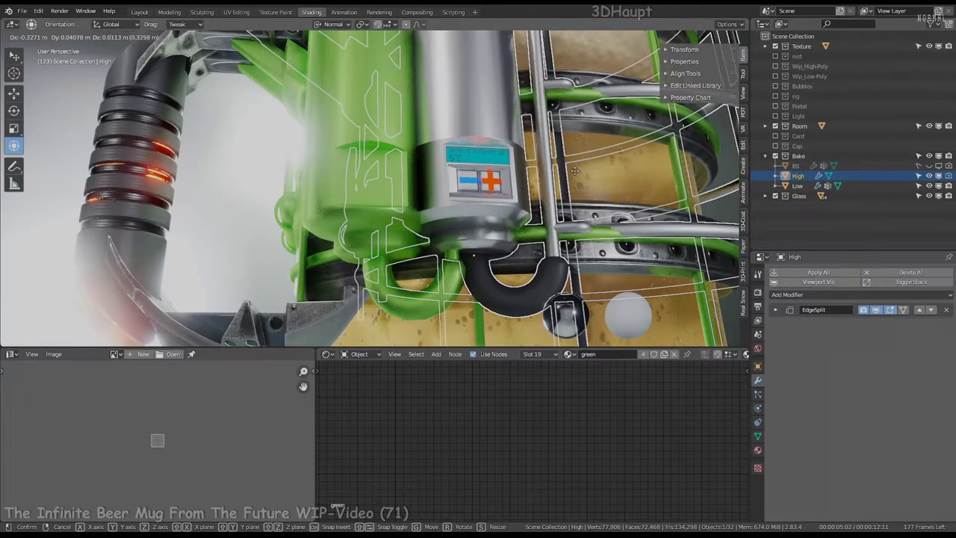
pyautogui.rightClick(574, 171)
pyautogui.moveTo(574, 171)
pyautogui.mouseDown(button='middle')
pyautogui.moveTo(449, 171)
pyautogui.moveTo(465, 166)
pyautogui.mouseUp(button='middle')
# Switch the render engine to Cycles, use Rendered shading, and set viewport samples to 0.
pyautogui.click(758, 293)
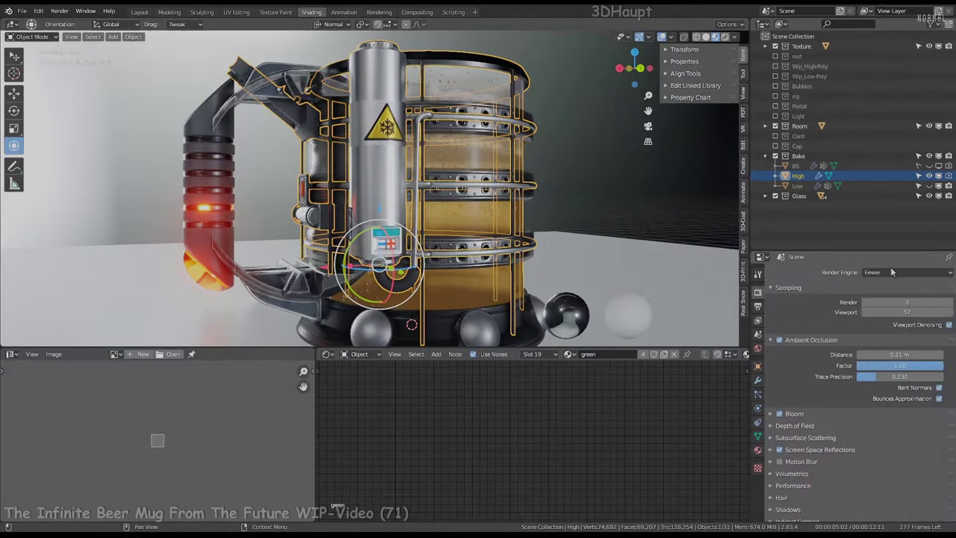
pyautogui.click(881, 306)
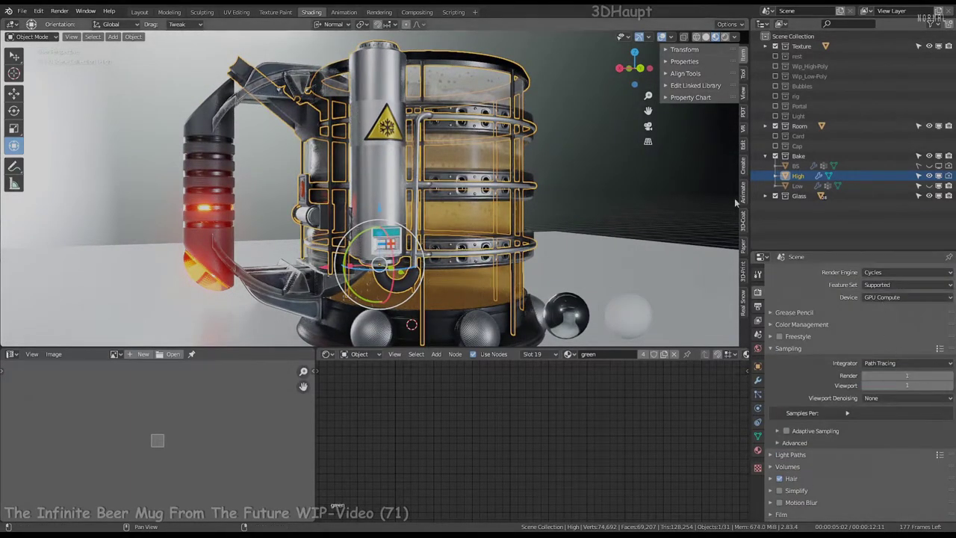
pyautogui.click(725, 36)
pyautogui.scroll(4, 396, 203)
pyautogui.moveTo(395, 203); pyautogui.dragTo(363, 153, button='middle')
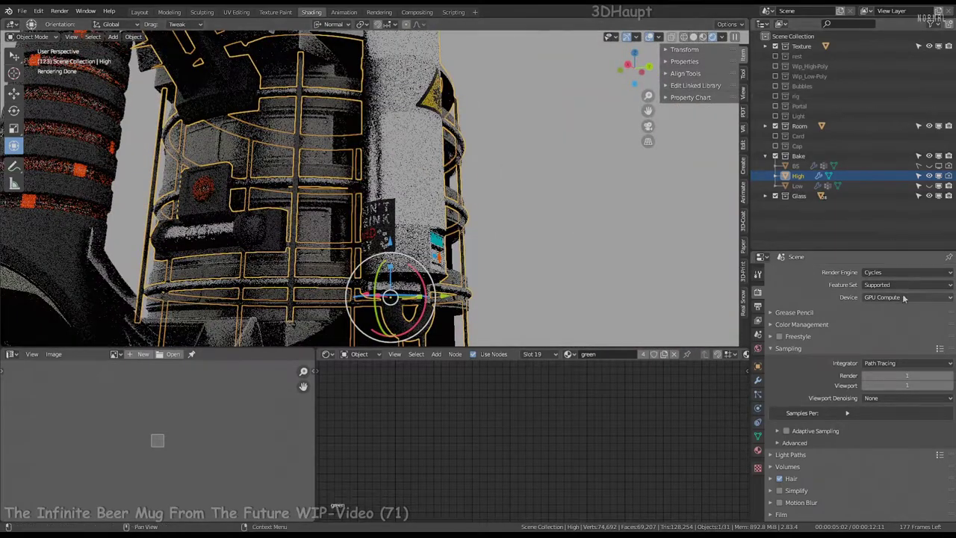
pyautogui.click(868, 384)
# Hide the glass cylinder to check the foam, then reveal everything and select Cylinder.020.
pyautogui.moveTo(396, 138); pyautogui.dragTo(519, 166, button='middle')
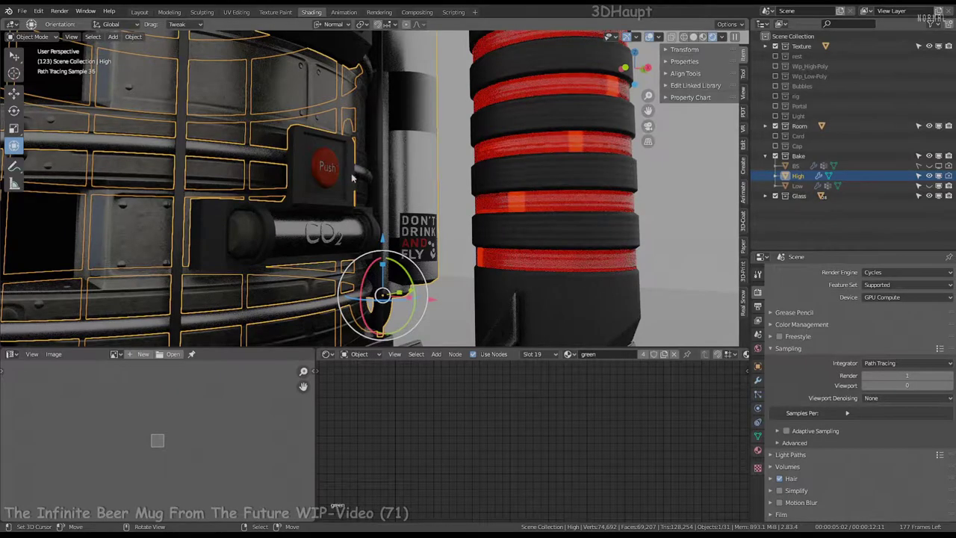
pyautogui.scroll(5, 352, 178)
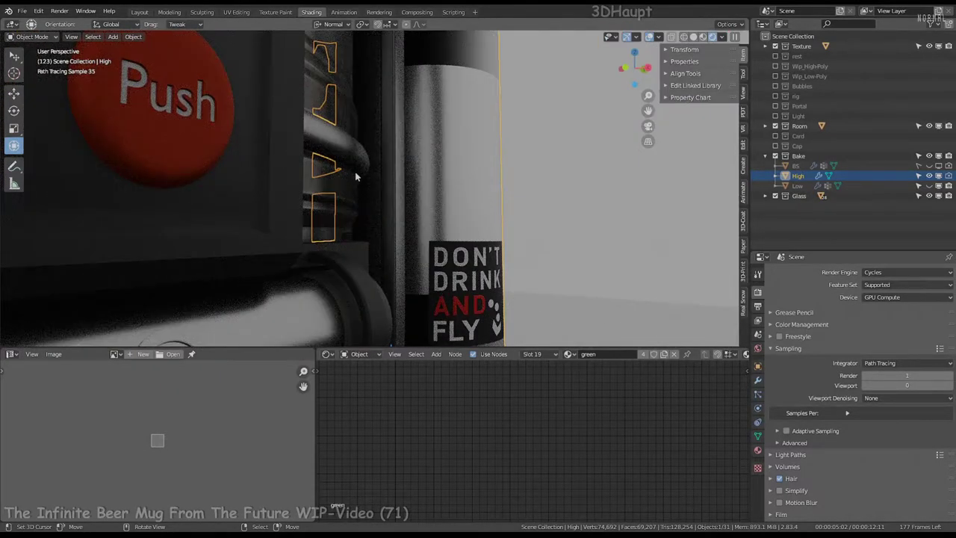
pyautogui.press('KP_Decimal')
pyautogui.scroll(3, 483, 186)
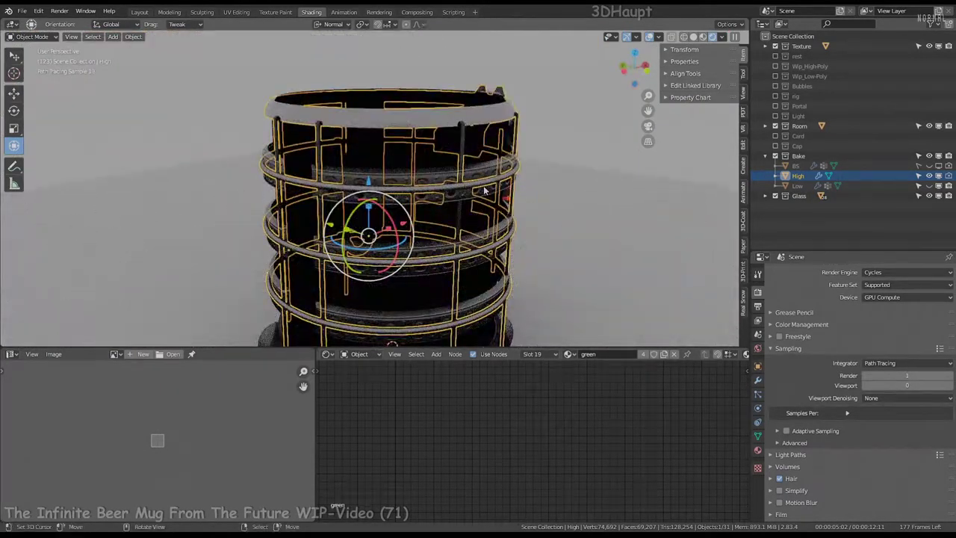
pyautogui.moveTo(483, 185)
pyautogui.mouseDown(button='middle')
pyautogui.moveTo(443, 190)
pyautogui.moveTo(448, 224)
pyautogui.mouseUp(button='middle')
pyautogui.scroll(3, 448, 224)
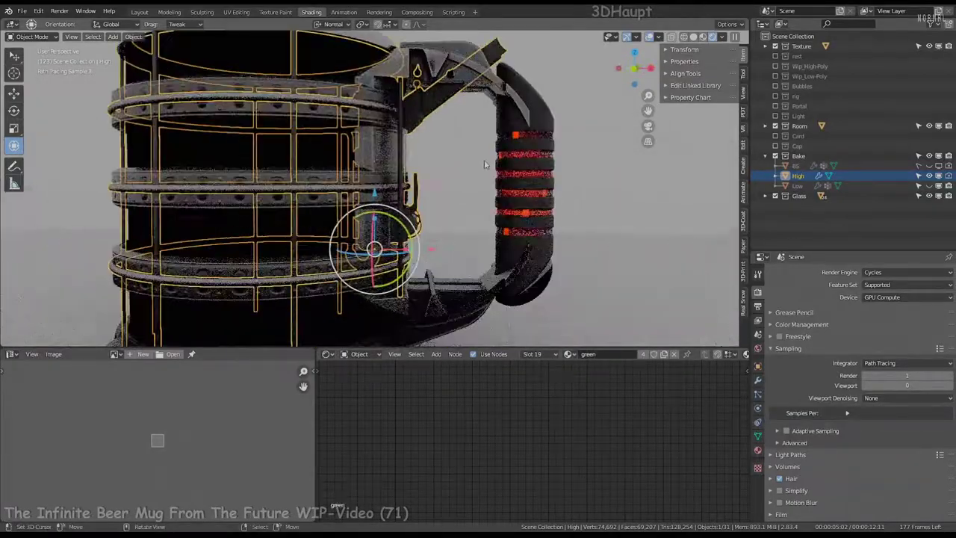
pyautogui.scroll(3, 485, 186)
pyautogui.scroll(-1, 511, 170)
pyautogui.scroll(-1, 319, 174)
pyautogui.click(232, 125)
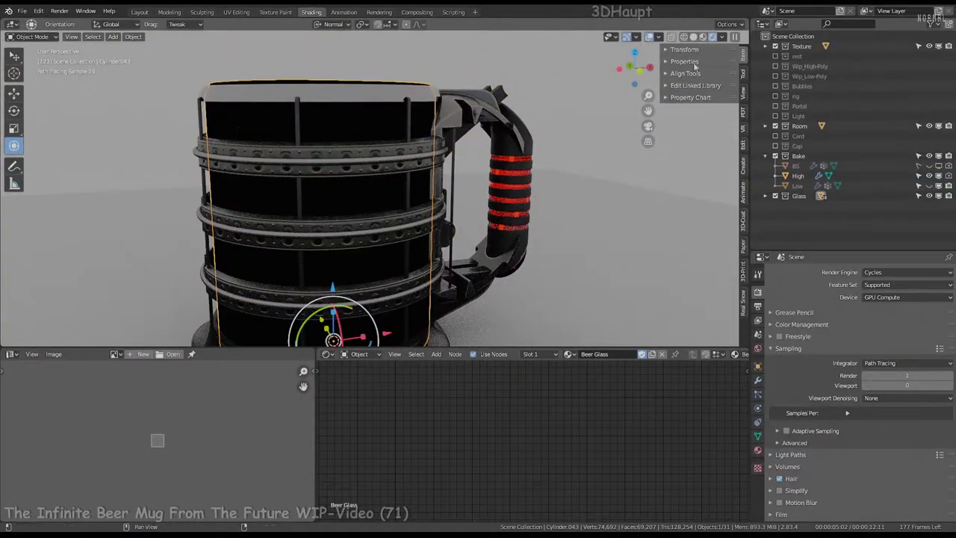
pyautogui.press('h')
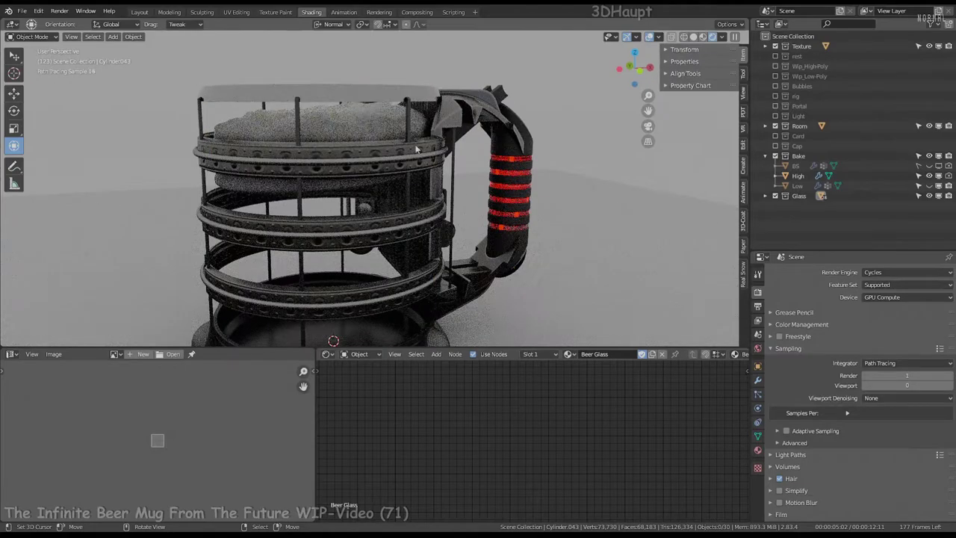
pyautogui.hotkey('alt', 'h')
pyautogui.click(372, 125)
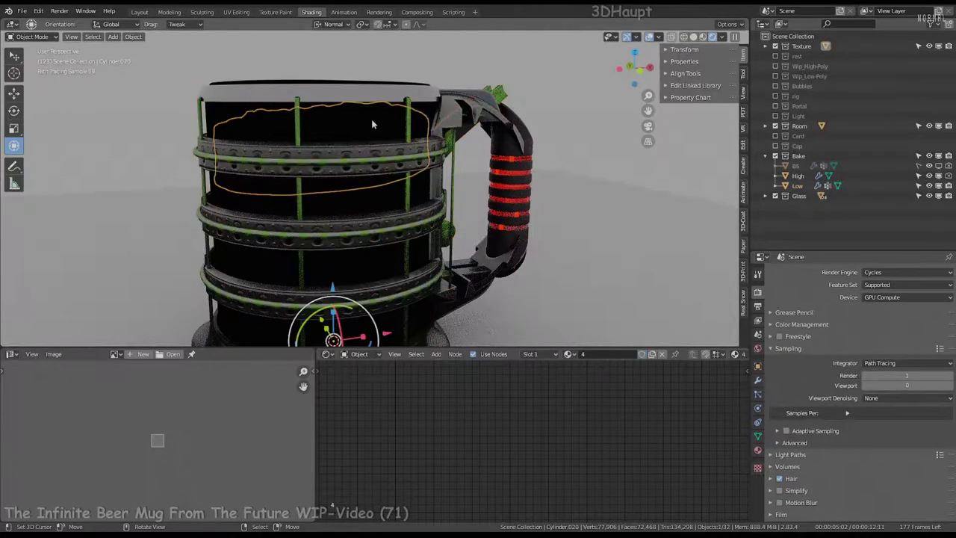
# Add a Glass 2 collection under Glass and move Cylinder.043 into it.
pyautogui.click(938, 47)
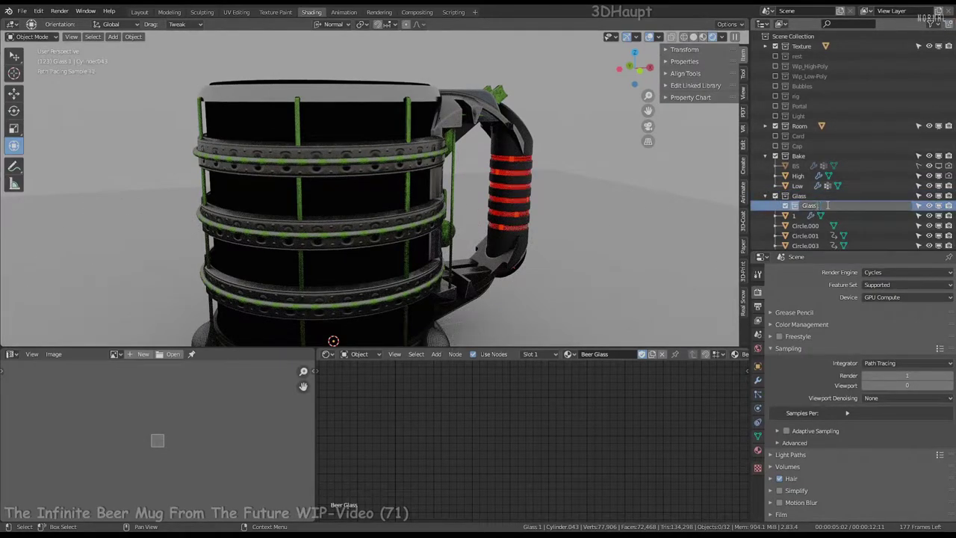
pyautogui.press('Return')
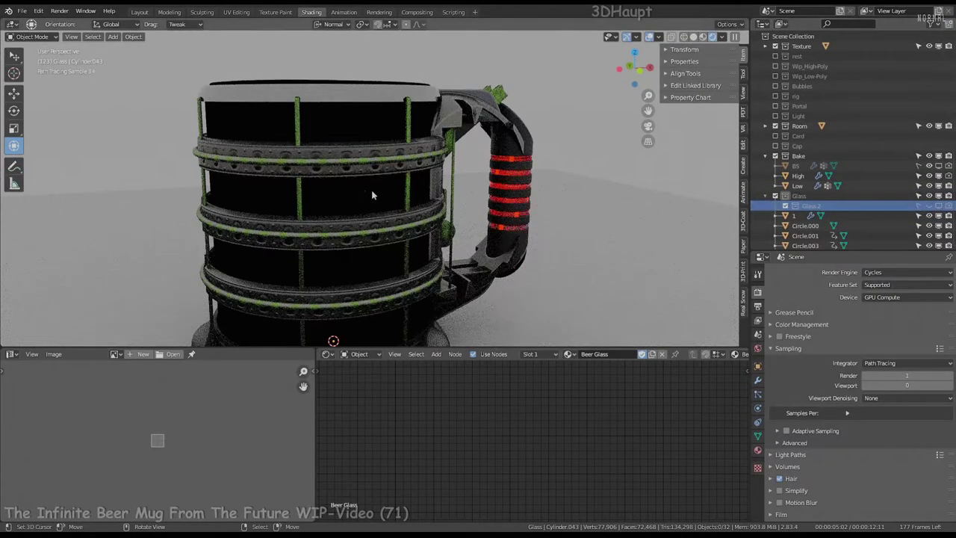
pyautogui.press('m')
pyautogui.click(392, 284)
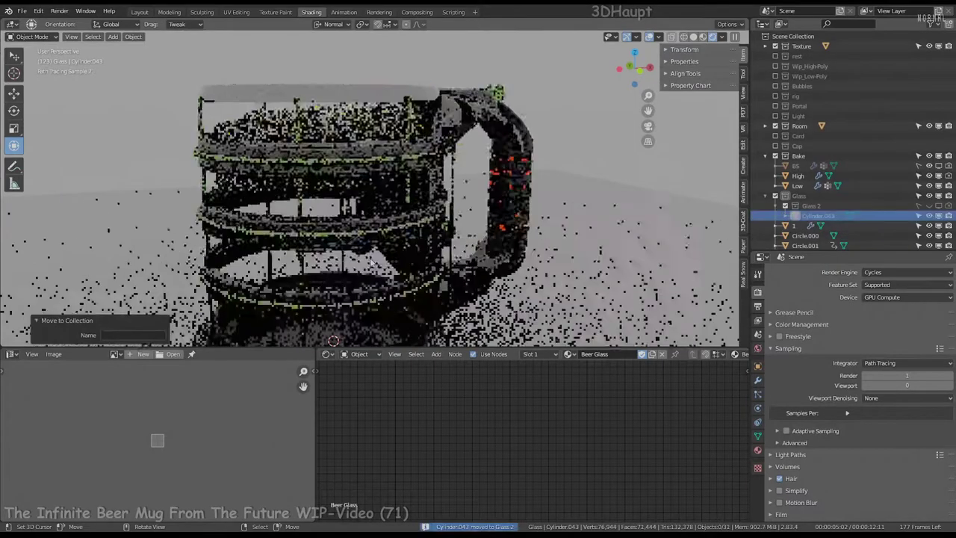
# Move Cylinder.020 into Glass 2 and orbit to look down into the mug.
pyautogui.moveTo(303, 210); pyautogui.dragTo(364, 132, button='middle')
pyautogui.click(363, 132)
pyautogui.press('m')
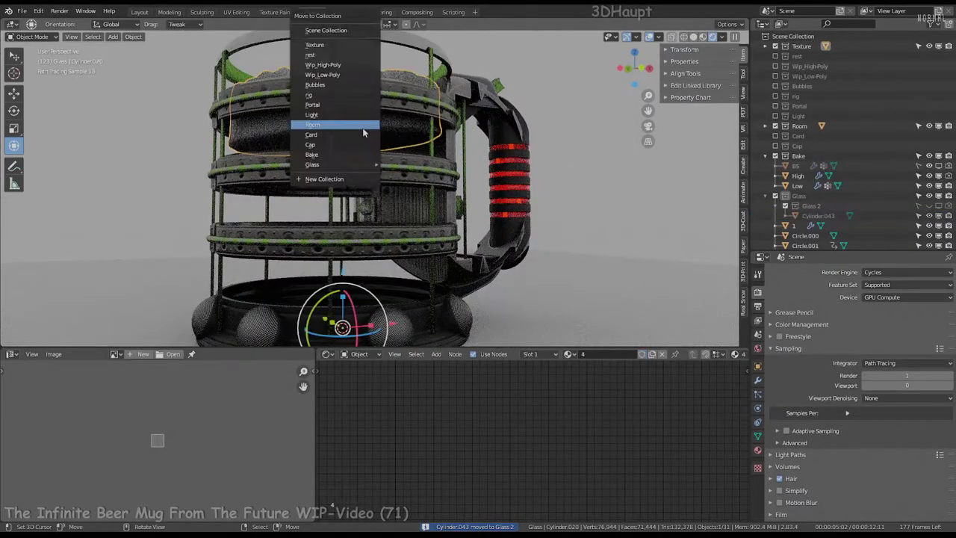
pyautogui.click(391, 178)
pyautogui.moveTo(391, 178); pyautogui.dragTo(414, 135, button='middle')
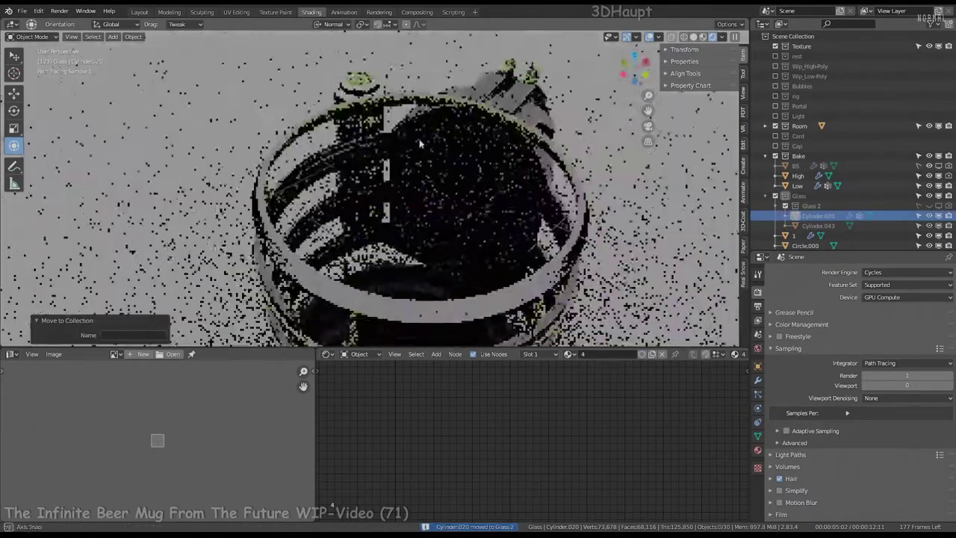
pyautogui.scroll(5, 414, 134)
pyautogui.scroll(-5, 415, 140)
pyautogui.scroll(-3, 415, 140)
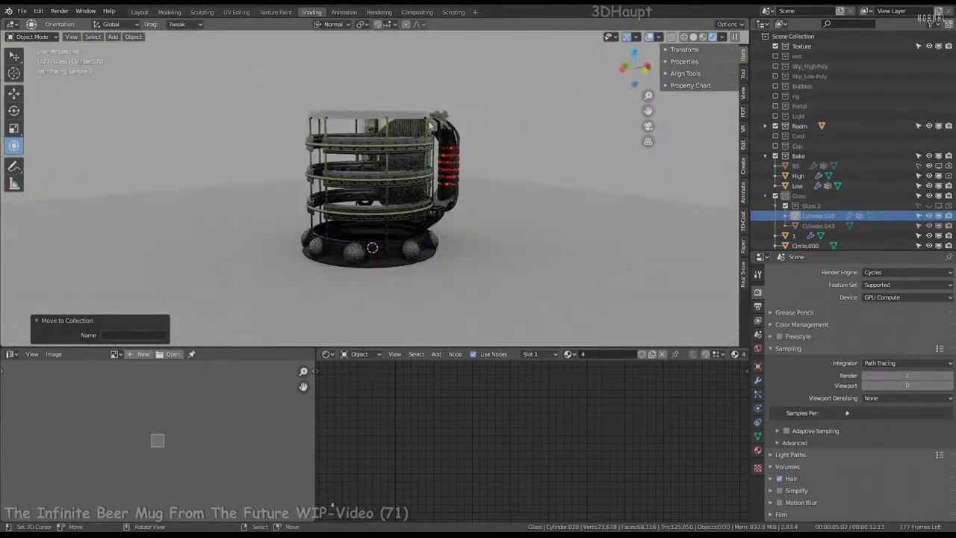
pyautogui.click(39, 12)
pyautogui.scroll(4, 396, 112)
pyautogui.moveTo(396, 112); pyautogui.dragTo(402, 116, button='middle')
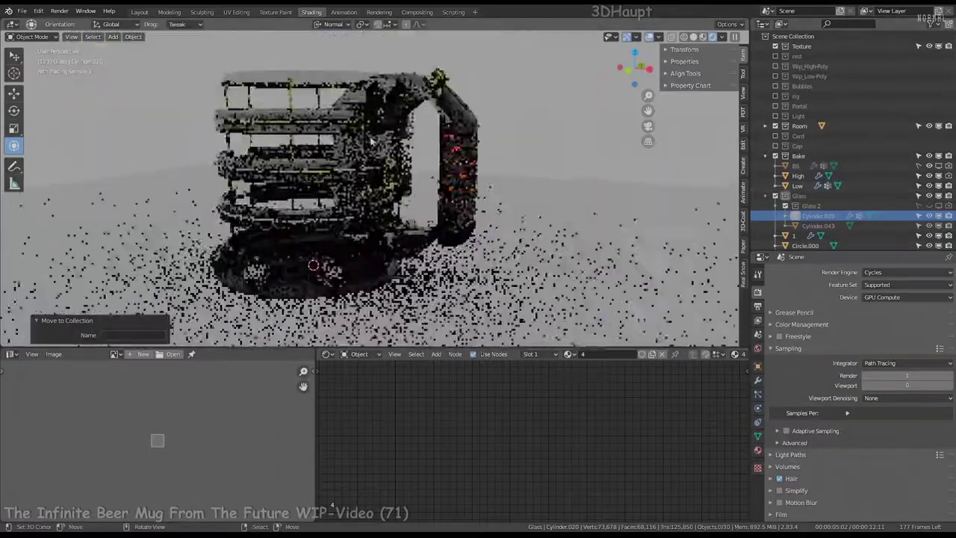
pyautogui.scroll(2, 402, 116)
pyautogui.moveTo(529, 123)
pyautogui.mouseDown(button='middle')
pyautogui.moveTo(394, 159)
pyautogui.moveTo(448, 157)
pyautogui.mouseUp(button='middle')
# Create a new Dynamic Sky world and assign Dynamic_1 as the scene's world.
pyautogui.click(743, 172)
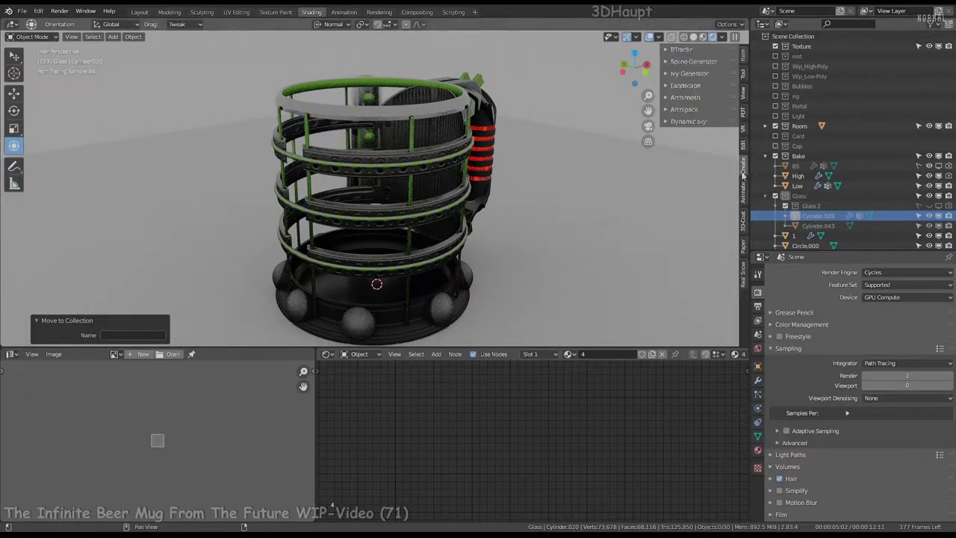
pyautogui.click(695, 136)
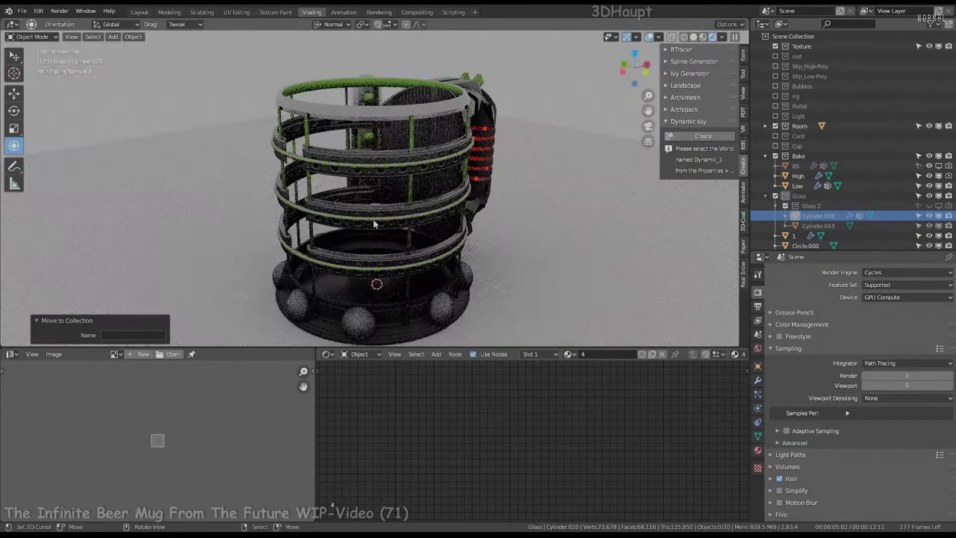
pyautogui.click(757, 348)
pyautogui.click(775, 273)
pyautogui.click(792, 286)
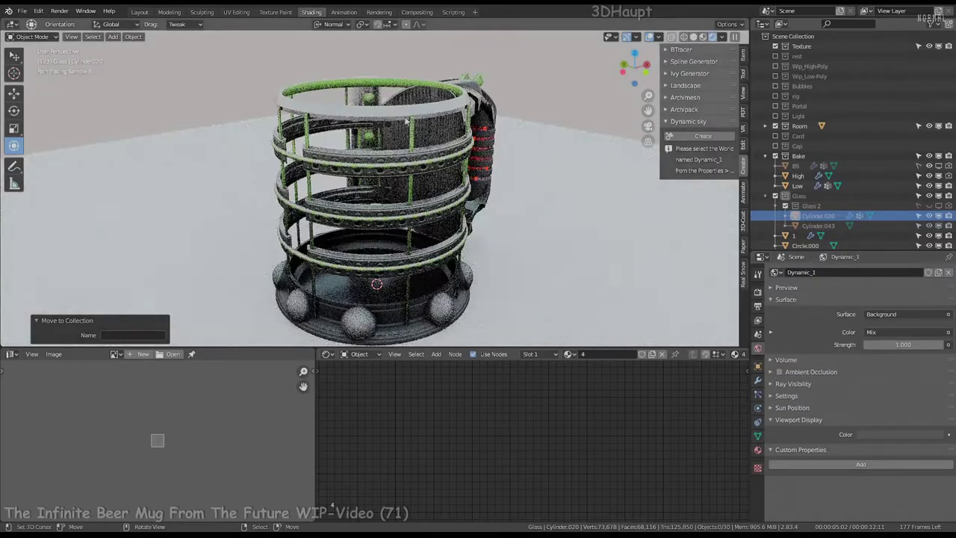
# Lower the saturation of the Dynamic Sky's sky colour.
pyautogui.moveTo(374, 187); pyautogui.dragTo(418, 180, button='middle')
pyautogui.scroll(5, 374, 187)
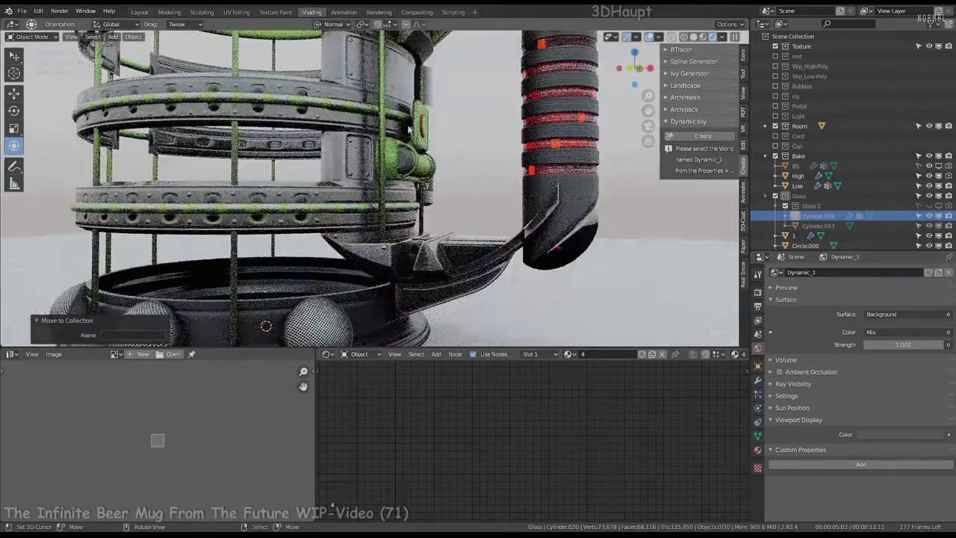
pyautogui.scroll(-1, 709, 243)
pyautogui.click(711, 218)
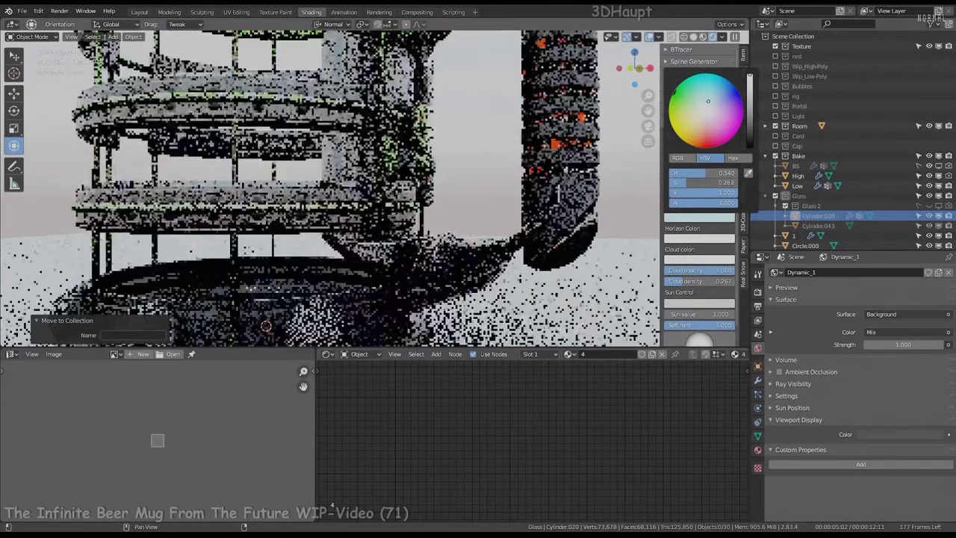
pyautogui.moveTo(695, 184); pyautogui.dragTo(673, 185)
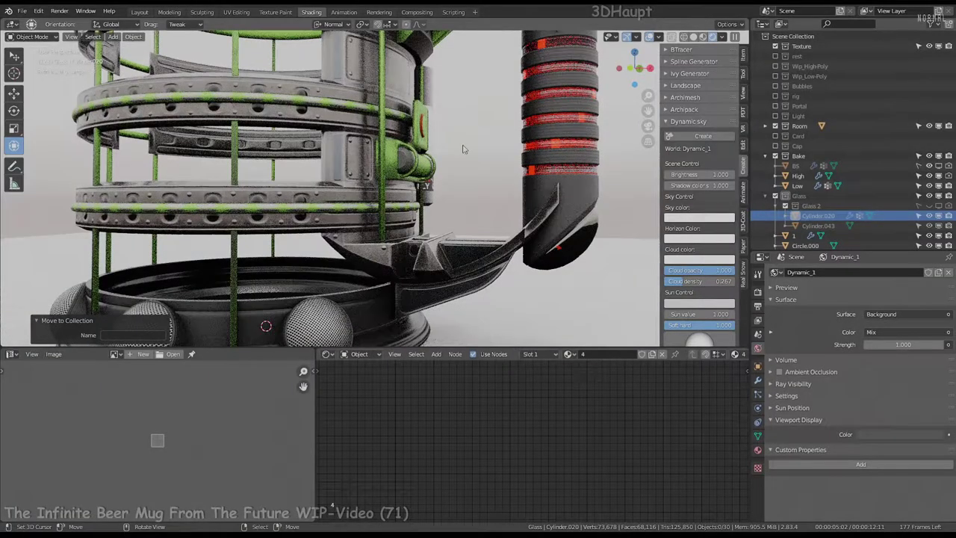
pyautogui.scroll(-2, 464, 149)
pyautogui.scroll(-2, 440, 133)
# Delete the striped handle piece Cylinder.045.
pyautogui.moveTo(440, 133); pyautogui.dragTo(463, 142, button='middle')
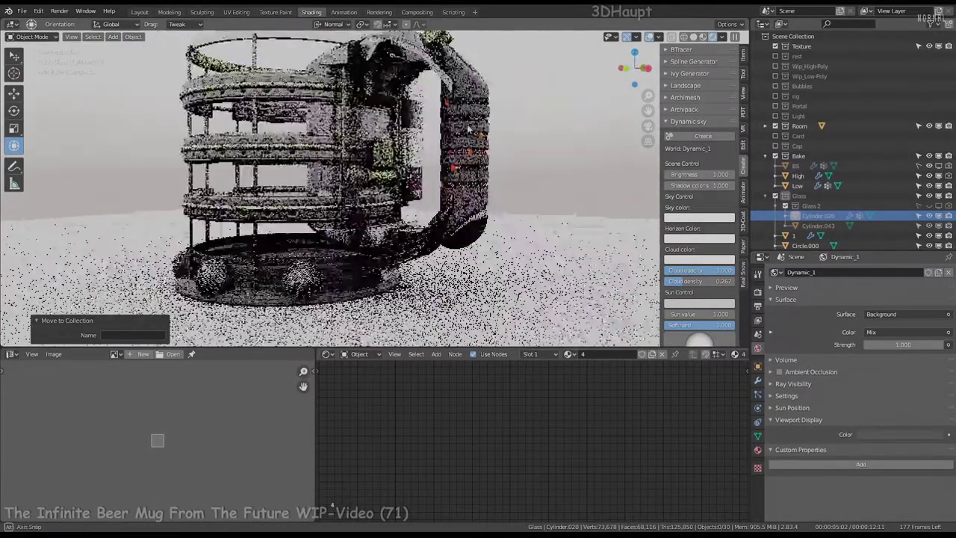
pyautogui.click(467, 142)
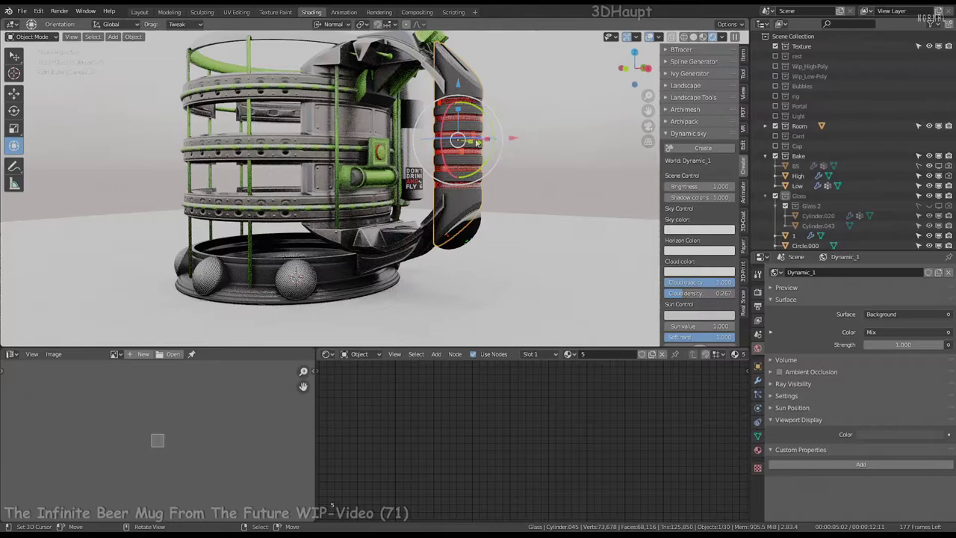
pyautogui.press('Delete')
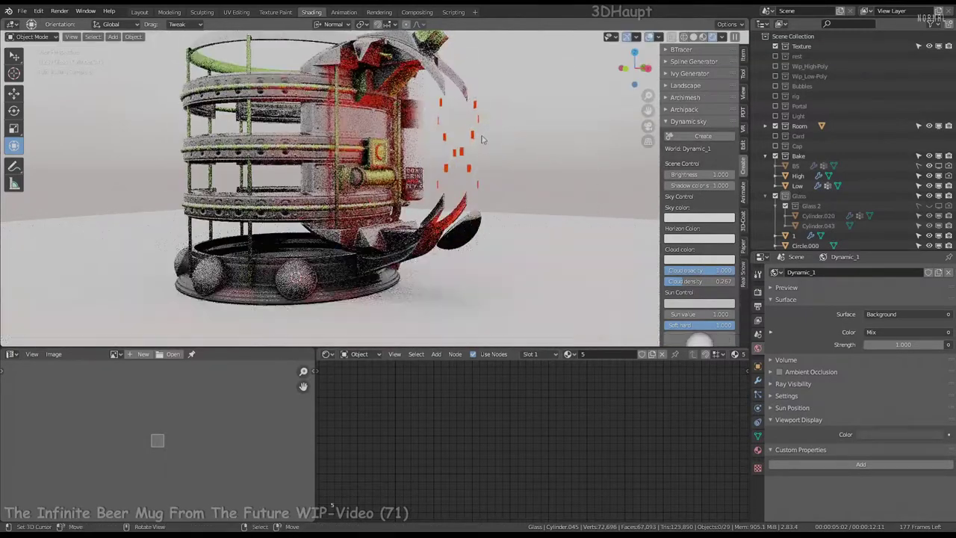
# Move the glass cylinder Cylinder.000 into the Bubbles collection.
pyautogui.click(693, 37)
pyautogui.click(459, 150)
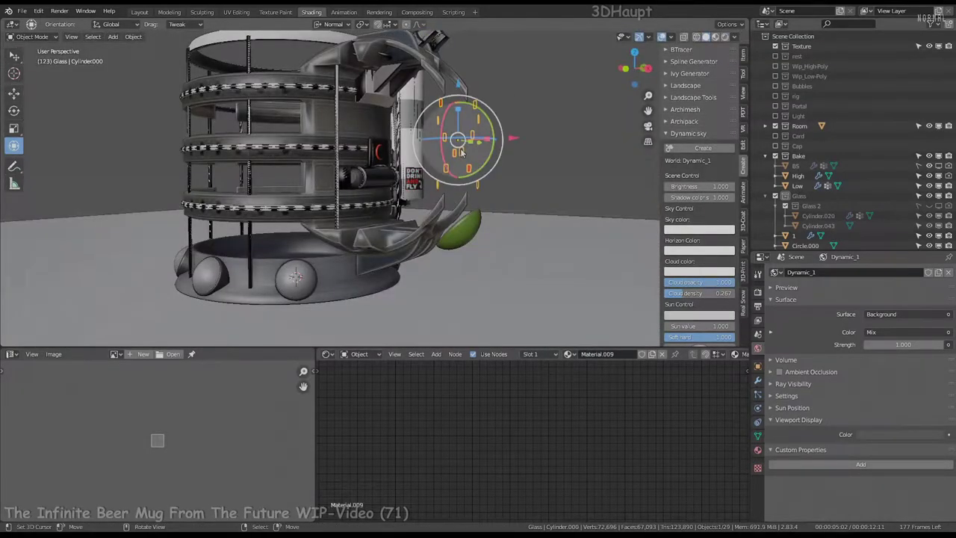
pyautogui.press('m')
pyautogui.click(432, 86)
# View the mug in rendered shading, collapse the Glass collection and select the High mesh.
pyautogui.click(715, 37)
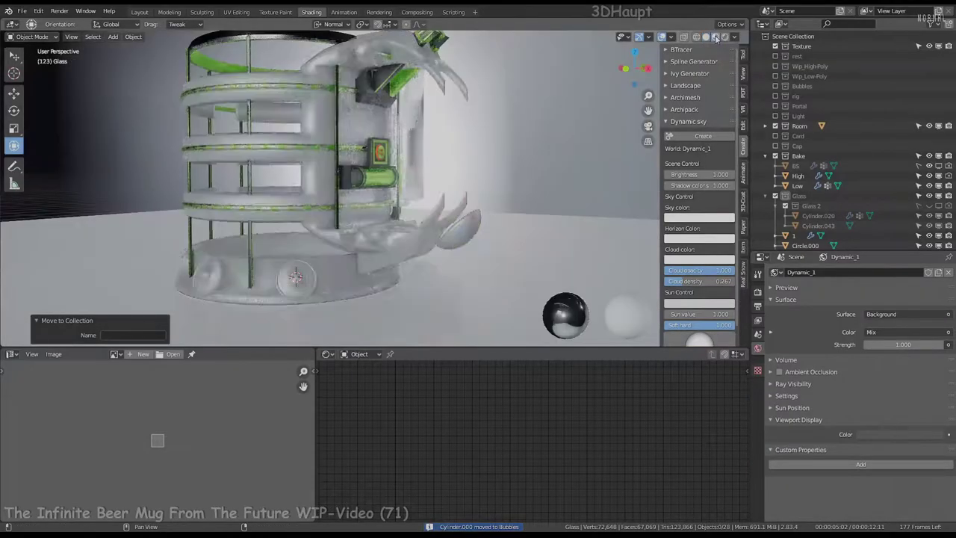
pyautogui.moveTo(354, 180); pyautogui.dragTo(409, 181, button='middle')
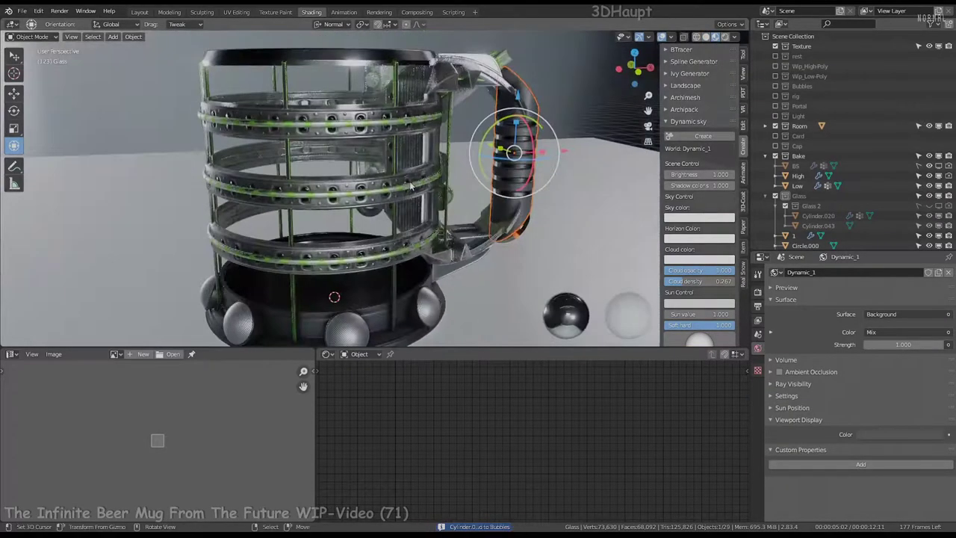
pyautogui.click(727, 38)
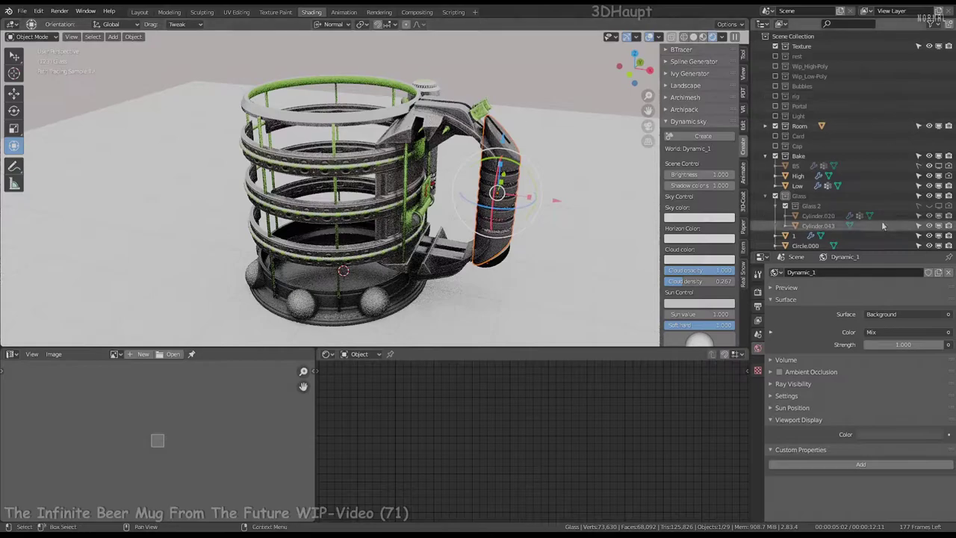
pyautogui.click(775, 195)
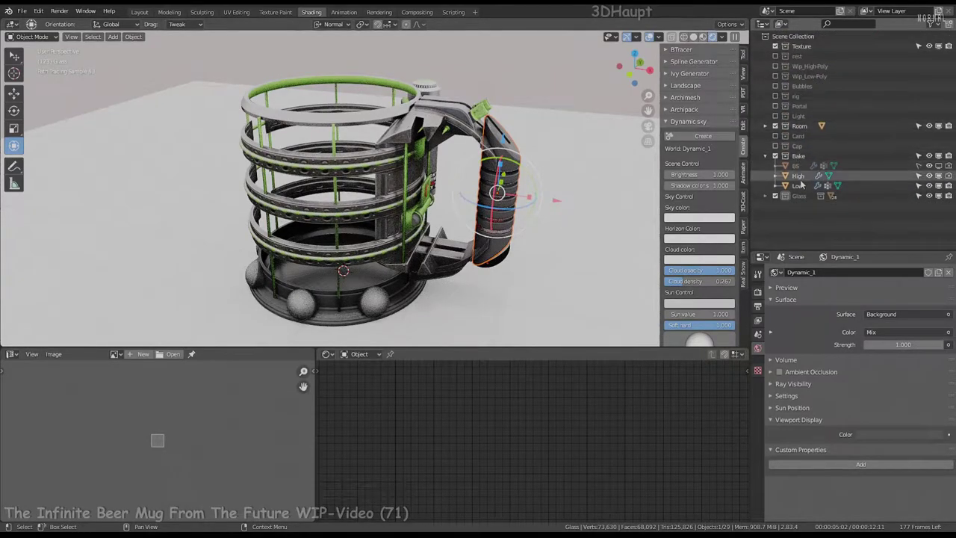
pyautogui.click(798, 176)
pyautogui.moveTo(448, 187); pyautogui.dragTo(457, 153, button='middle')
pyautogui.scroll(3, 457, 153)
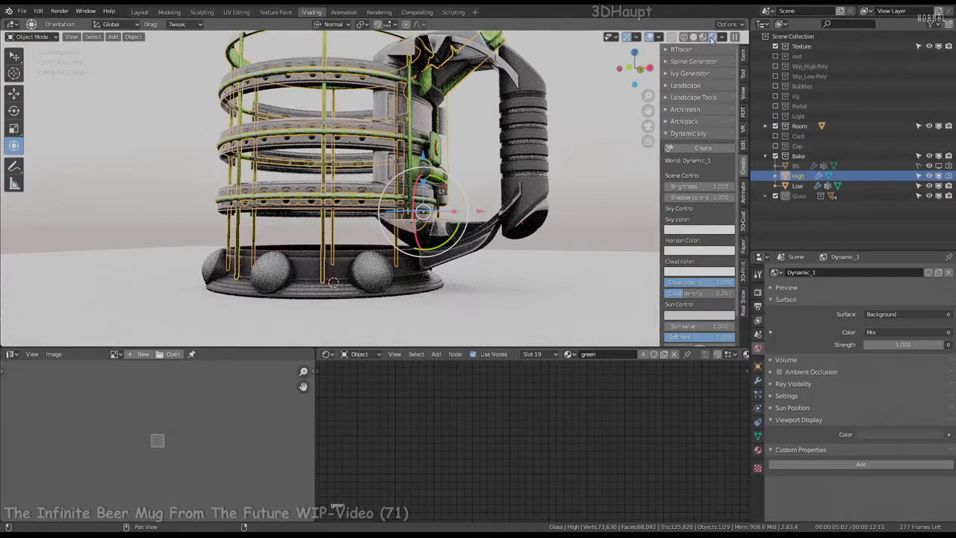
pyautogui.click(713, 37)
# With Low added as the active object, switch the render engine to Cycles.
pyautogui.keyDown('ctrl'); pyautogui.click(797, 187); pyautogui.keyUp('ctrl')
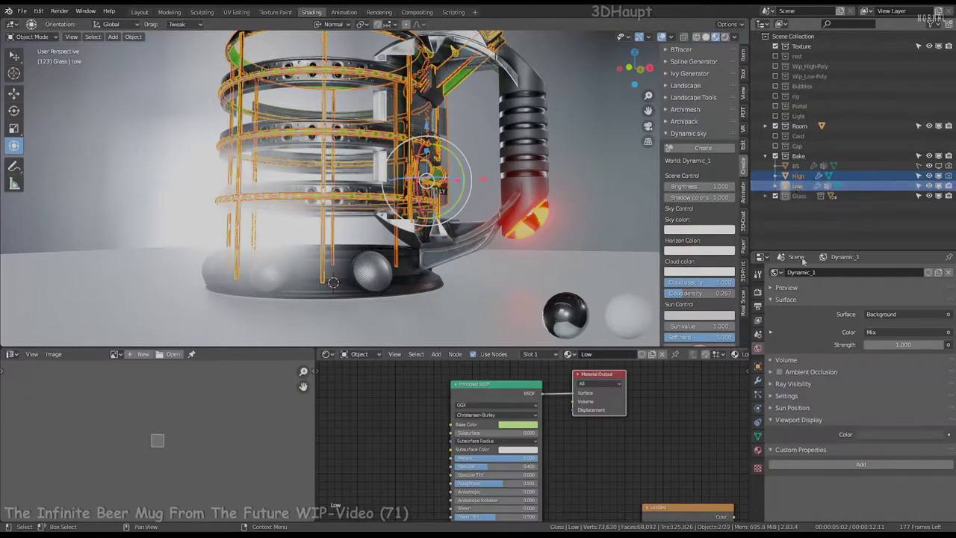
pyautogui.click(759, 290)
pyautogui.click(908, 272)
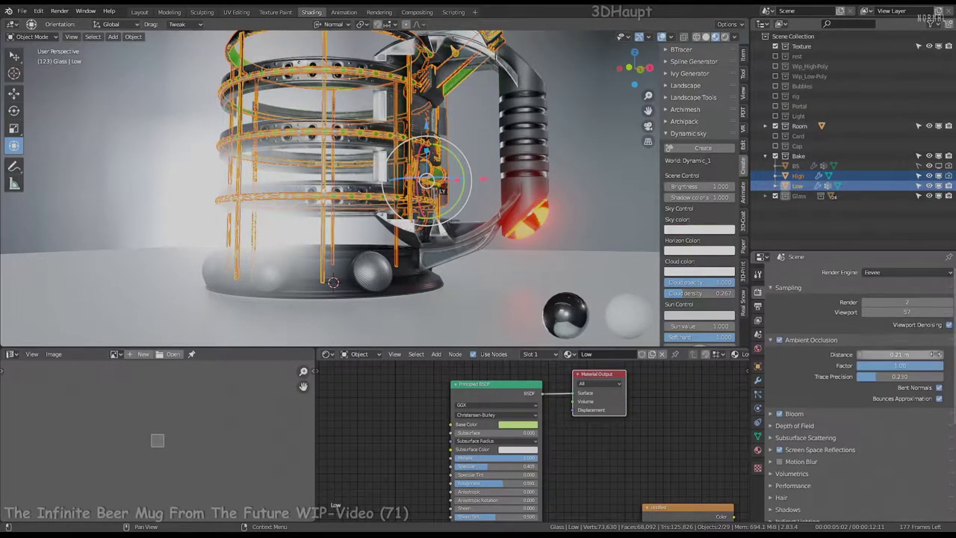
pyautogui.click(907, 272)
pyautogui.click(885, 298)
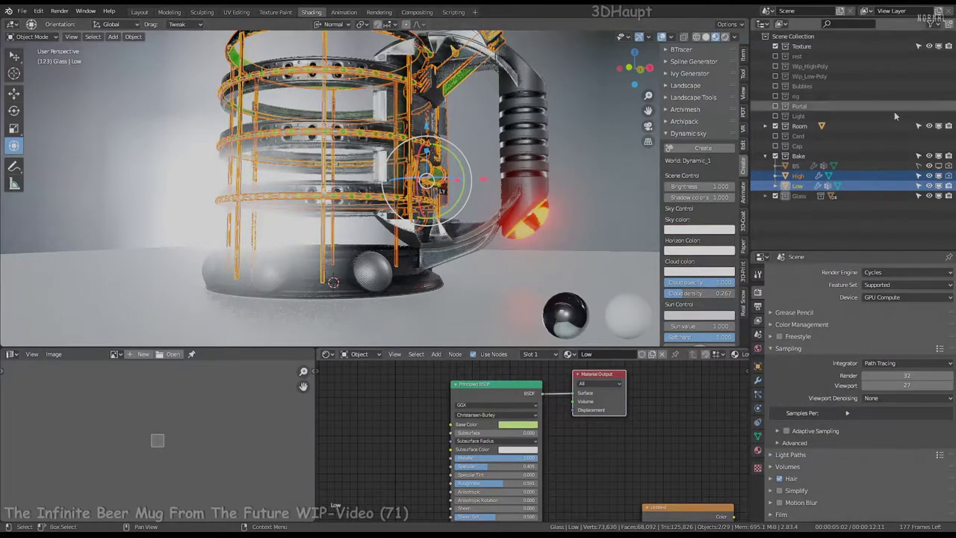
# Bake a Combined texture from High onto Low.
pyautogui.scroll(-4, 840, 351)
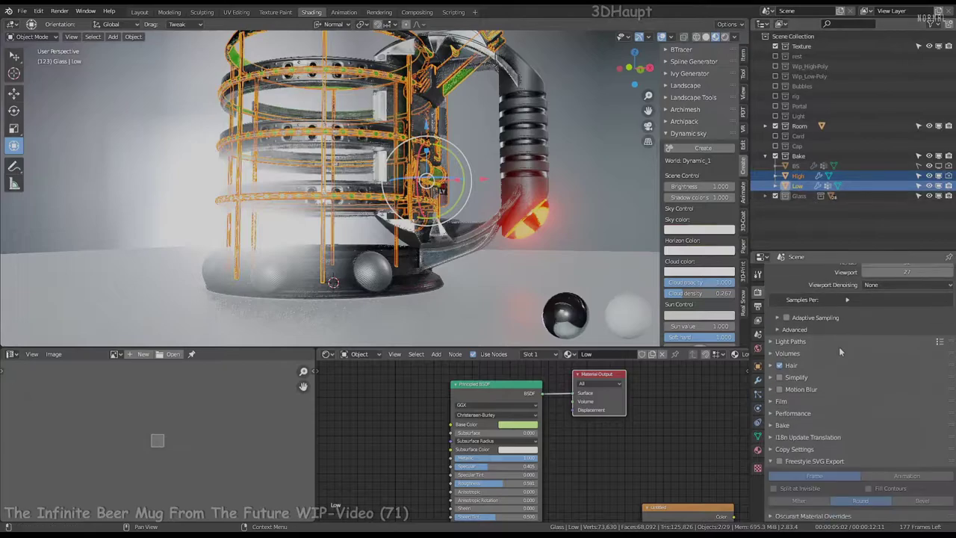
pyautogui.click(792, 424)
pyautogui.scroll(-4, 897, 350)
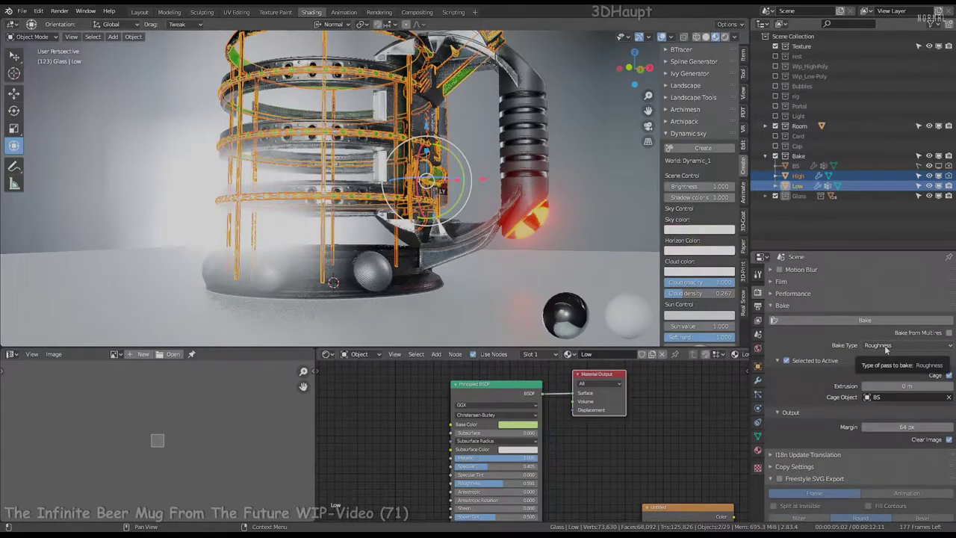
pyautogui.click(890, 346)
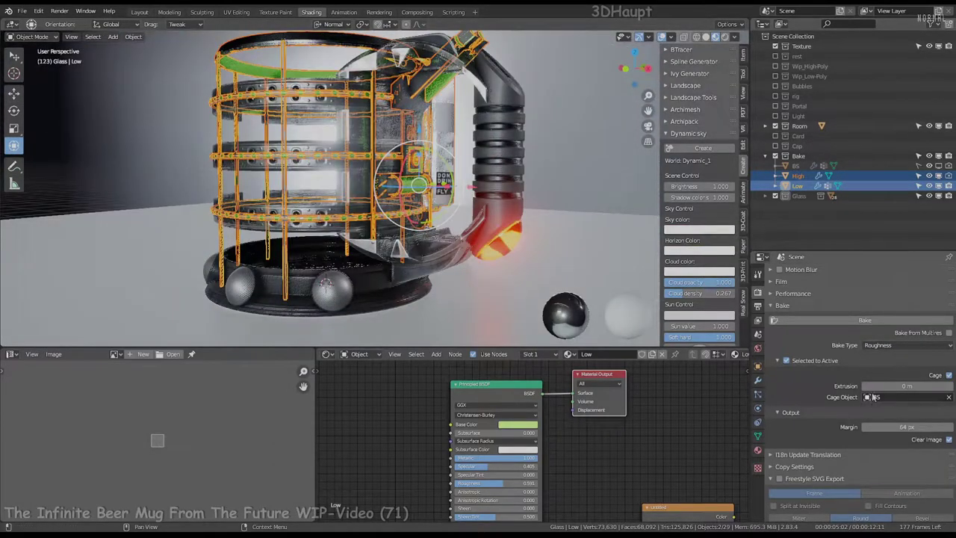
pyautogui.click(881, 345)
pyautogui.click(882, 352)
pyautogui.scroll(-2, 822, 373)
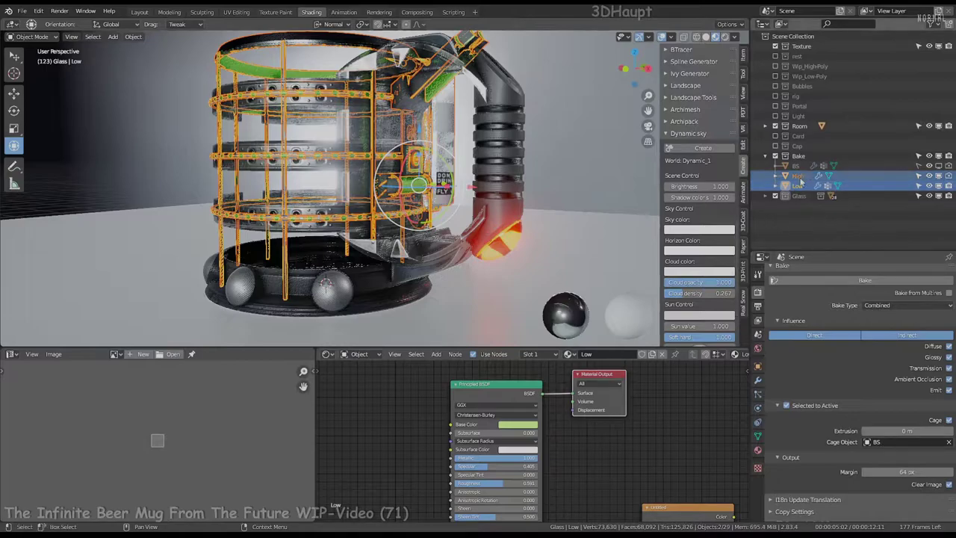
pyautogui.click(865, 280)
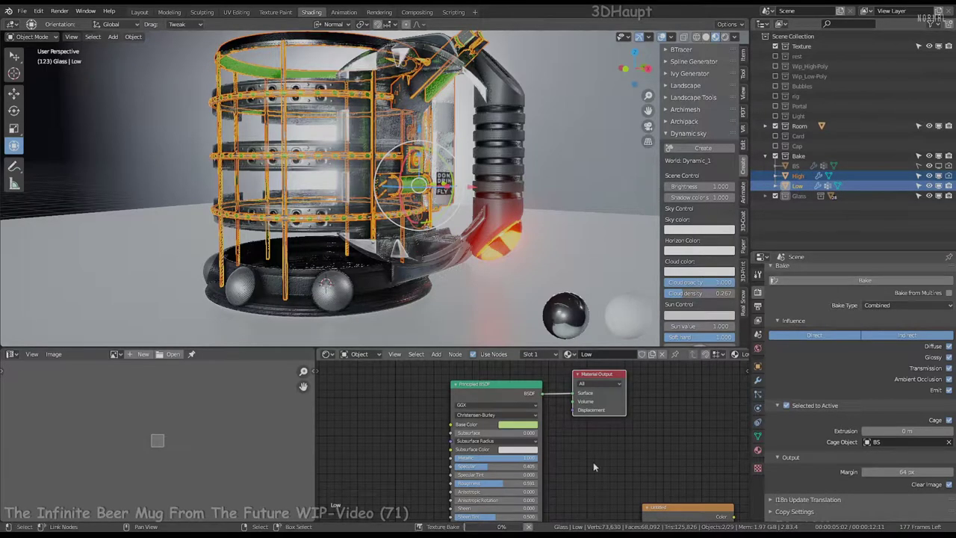
# Save Infinite Beer Mug 4.5.blend and enlarge the node editor to fit all nodes.
pyautogui.click(22, 12)
pyautogui.click(37, 91)
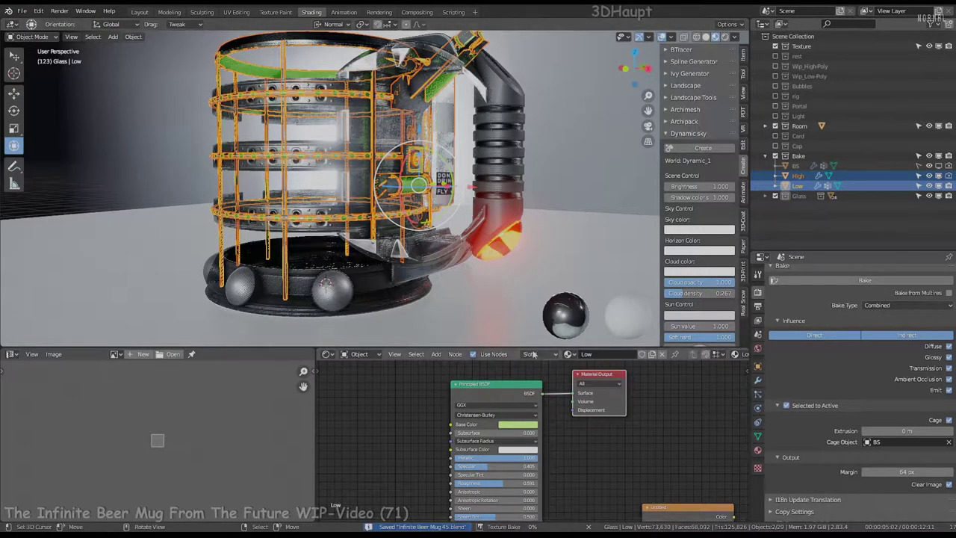
pyautogui.moveTo(531, 349); pyautogui.dragTo(531, 296)
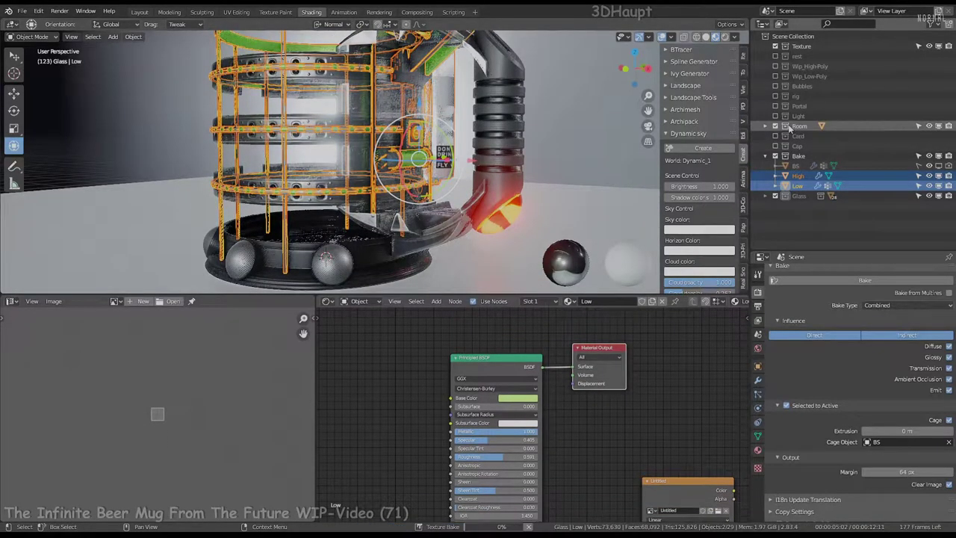
pyautogui.press('Home')
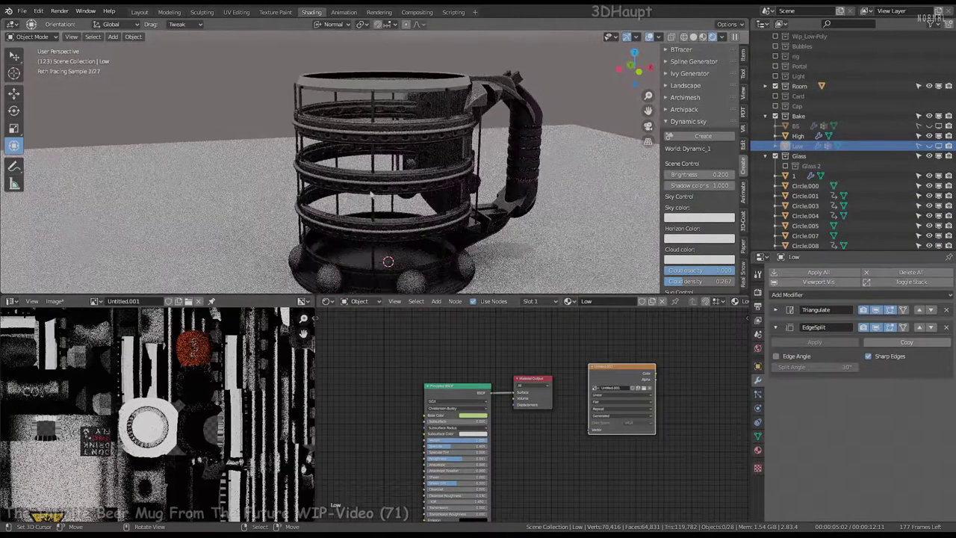
# Lower the Dynamic Sky brightness to 0.100, then to 0.050.
pyautogui.scroll(-10, 485, 174)
pyautogui.scroll(8, 485, 174)
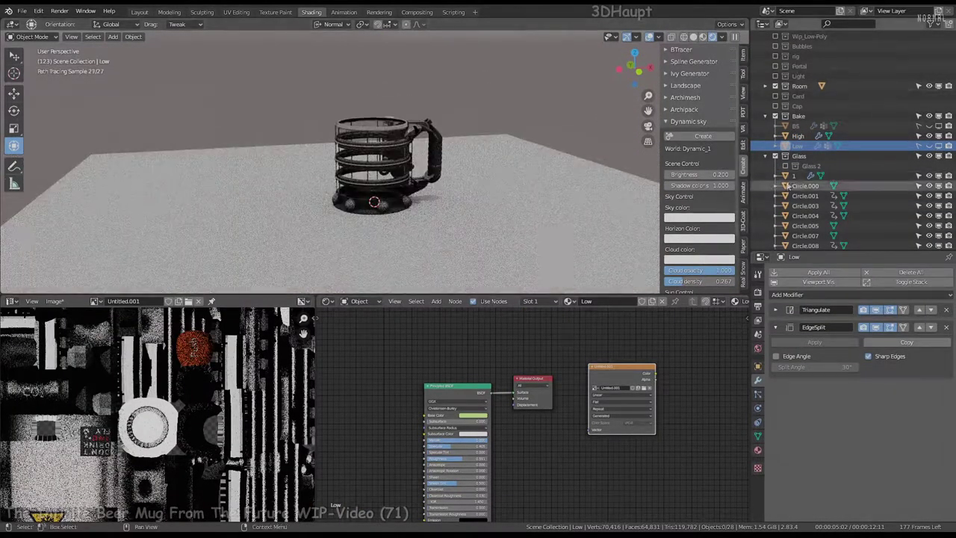
pyautogui.click(700, 174)
pyautogui.write('0.3')
pyautogui.press('Return')
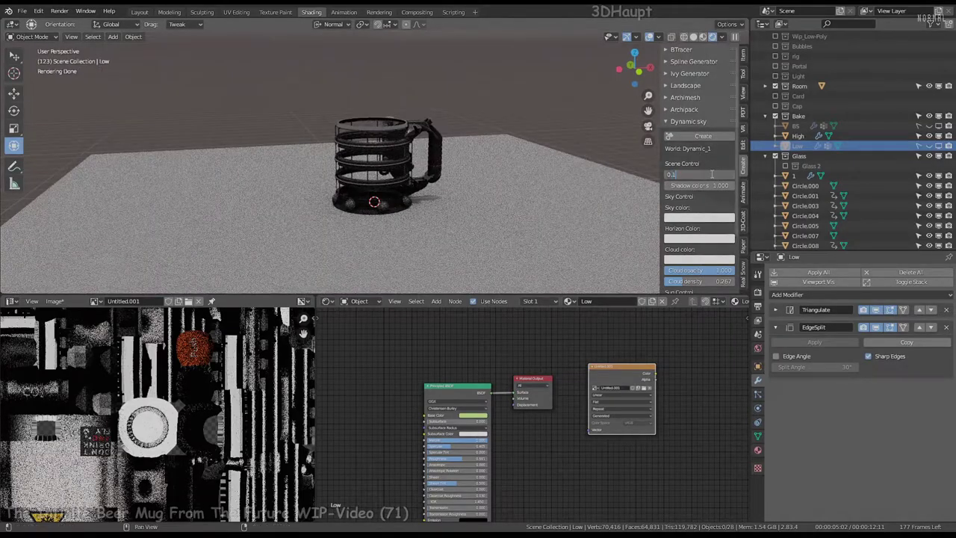
pyautogui.write('.05')
pyautogui.press('Return')
# Select the floor plane Plane.001 and bring up the Add menu.
pyautogui.scroll(3, 374, 171)
pyautogui.moveTo(374, 172); pyautogui.dragTo(366, 172, button='middle')
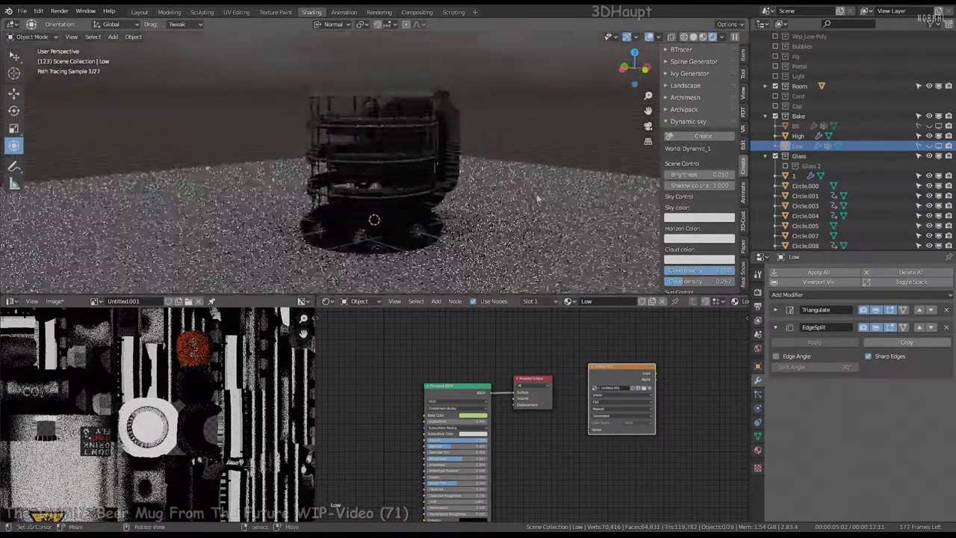
pyautogui.click(366, 171)
pyautogui.scroll(2, 472, 124)
pyautogui.scroll(2, 473, 124)
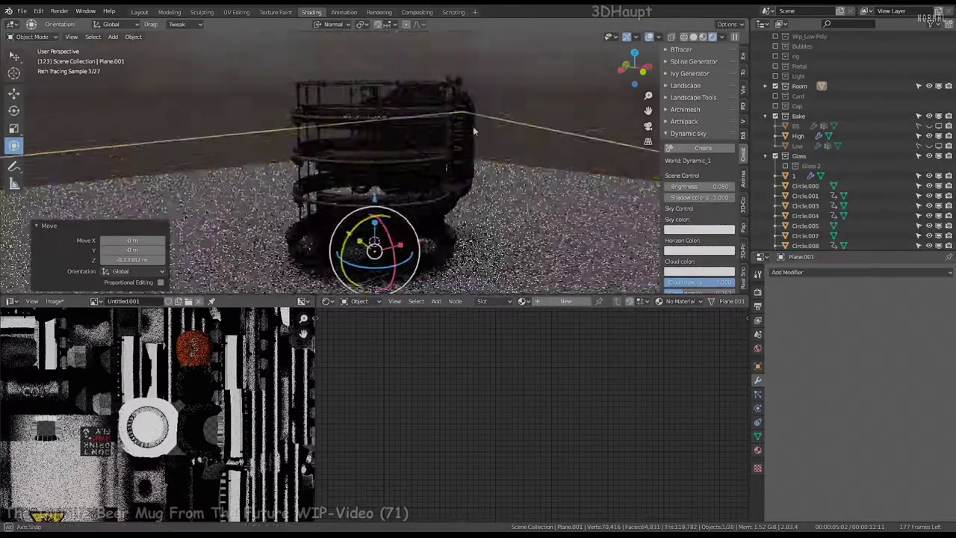
pyautogui.moveTo(472, 124)
pyautogui.mouseDown(button='middle')
pyautogui.moveTo(472, 169)
pyautogui.moveTo(437, 123)
pyautogui.mouseUp(button='middle')
pyautogui.scroll(-2, 436, 124)
pyautogui.hotkey('shift', 'a')
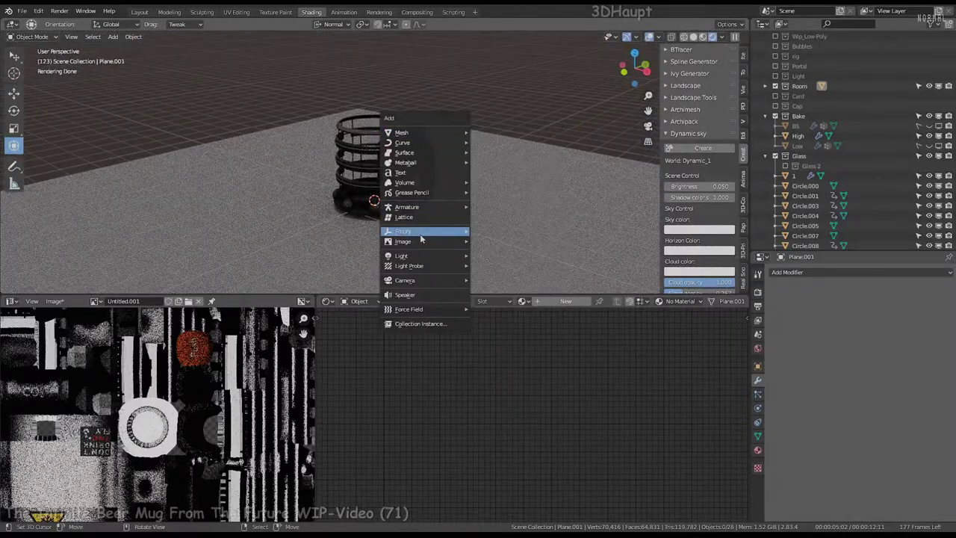
# Add a point light, offset it along Y and raise it 1.3842 m.
pyautogui.click(490, 257)
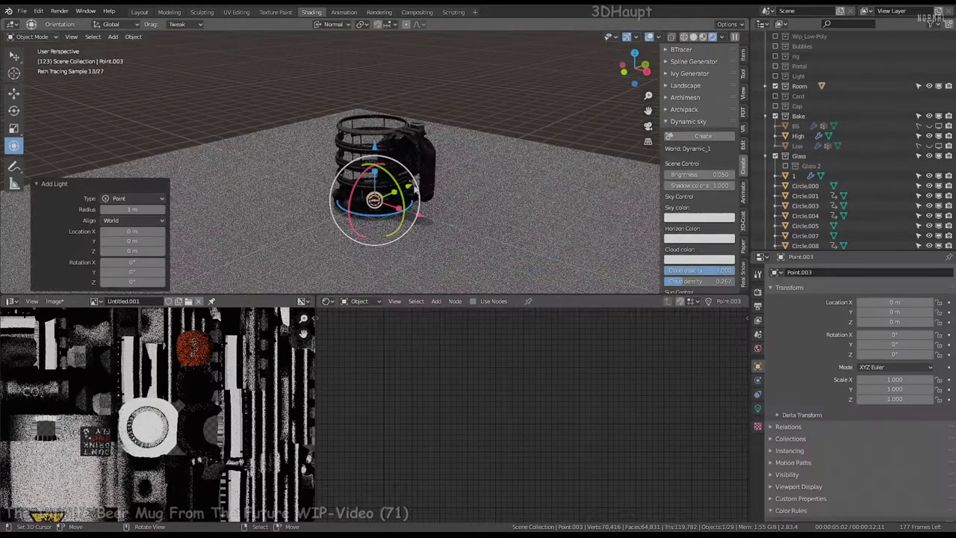
pyautogui.press('g')
pyautogui.press('y')
pyautogui.click(342, 223)
pyautogui.press('g')
pyautogui.press('z')
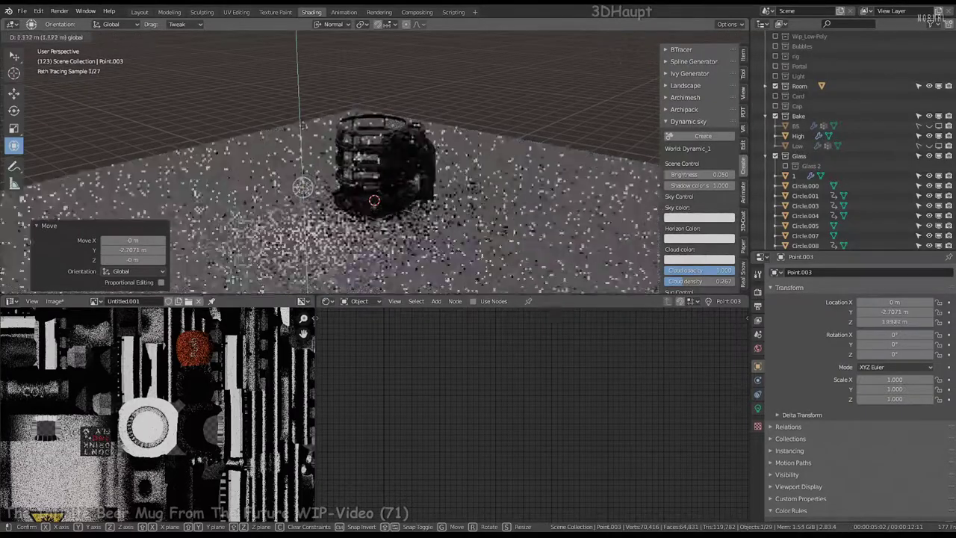
pyautogui.click(303, 123)
# In top view, pivot around the 3D cursor and make rotated linked copies of the light.
pyautogui.press('KP_7')
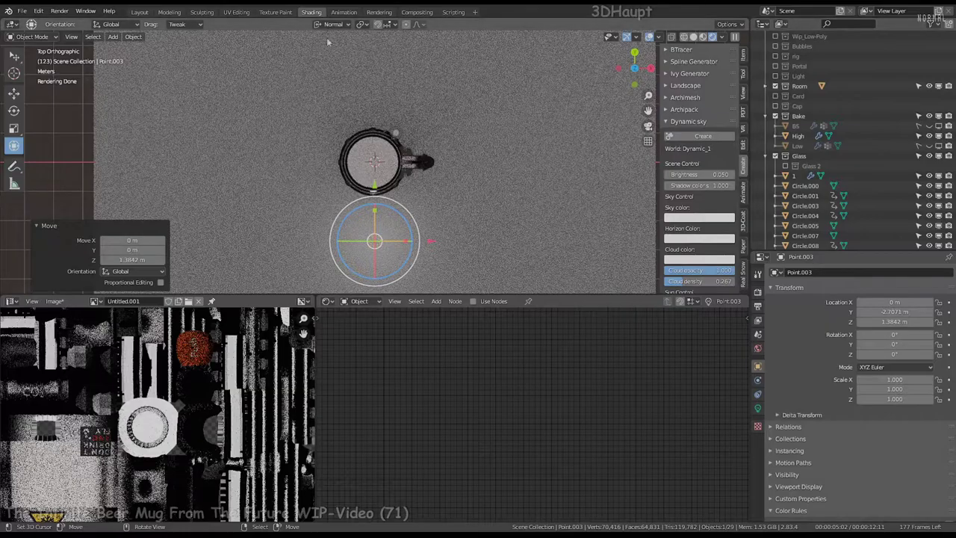
pyautogui.click(363, 25)
pyautogui.click(380, 47)
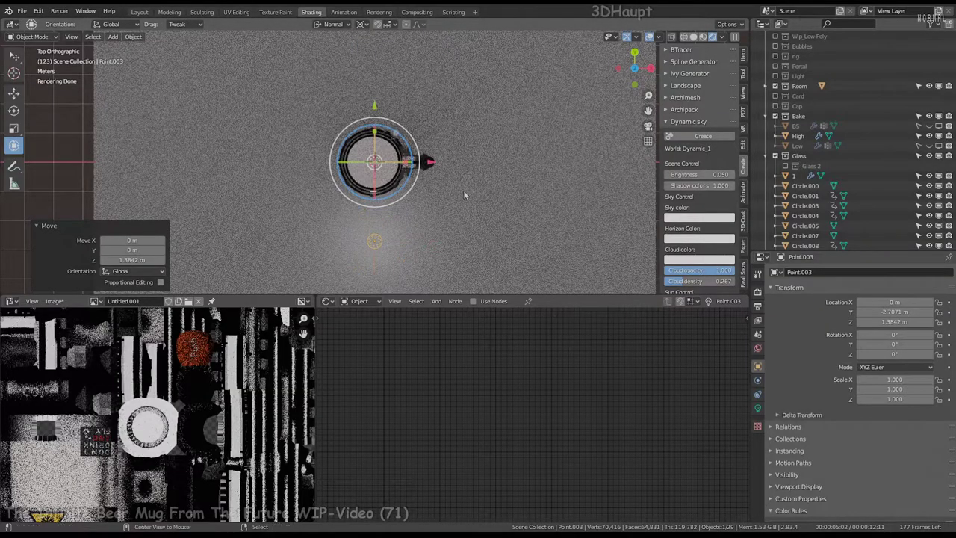
pyautogui.hotkey('alt', 'd')
pyautogui.press('r')
pyautogui.press('Return')
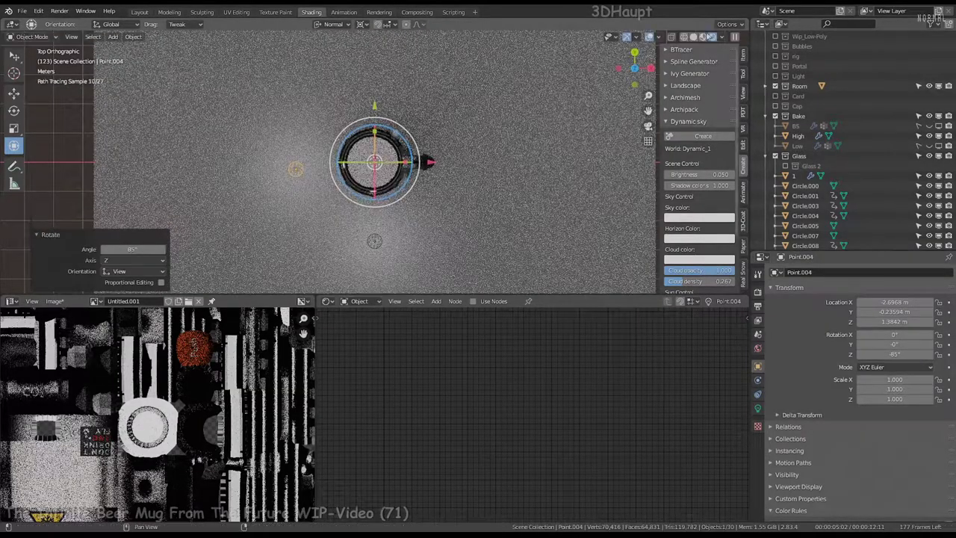
pyautogui.hotkey('alt', 'd')
pyautogui.press('r')
# Make linked copies of the four lights and rotate them 45° around the mug.
pyautogui.click(497, 139)
pyautogui.press('r')
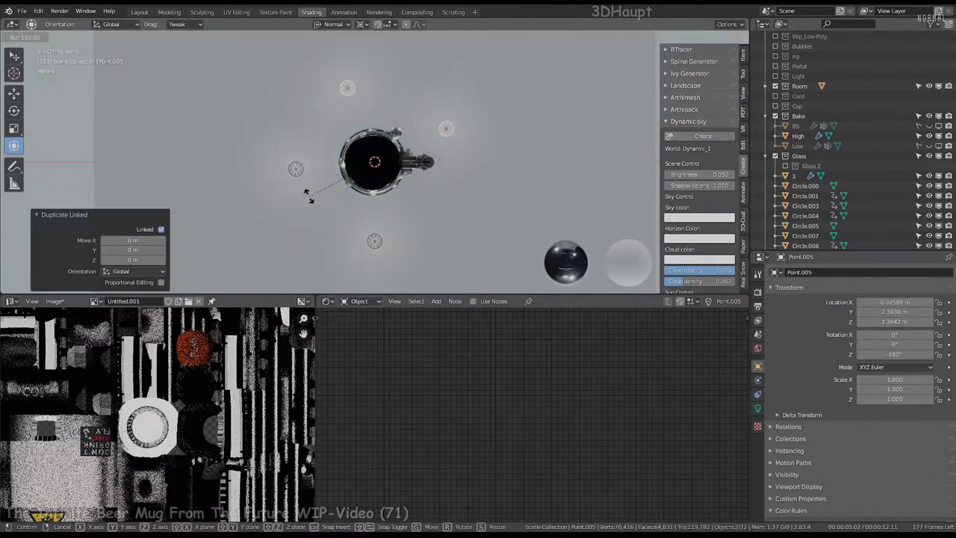
pyautogui.press('Return')
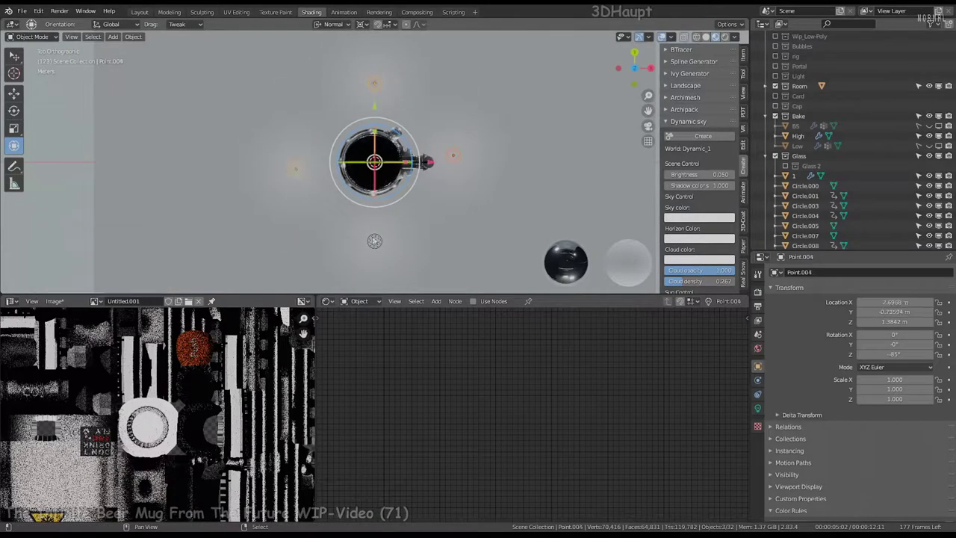
pyautogui.keyDown('shift'); pyautogui.click(374, 241); pyautogui.keyUp('shift')
pyautogui.hotkey('alt', 'd')
pyautogui.press('r')
pyautogui.press('Return')
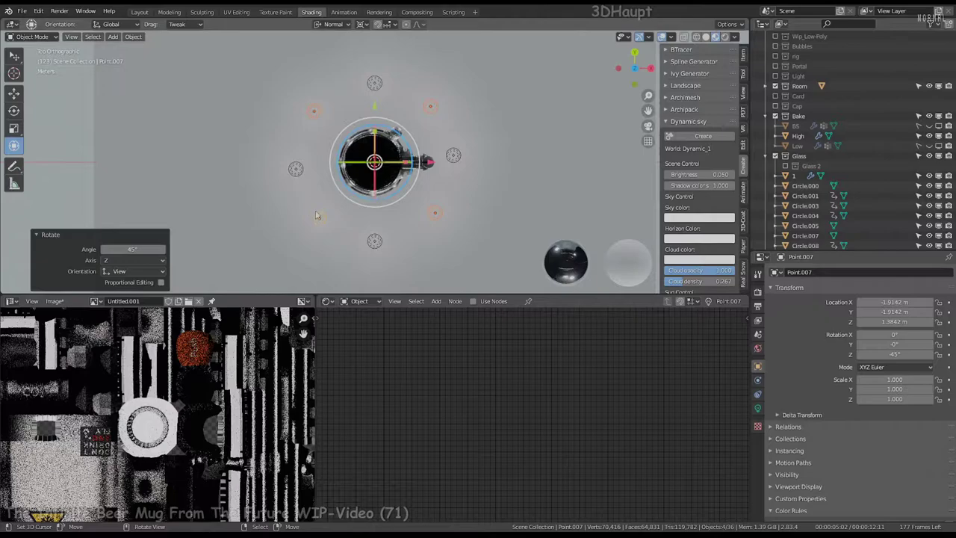
# In front view, add further sets of linked light copies rotated in 45° steps.
pyautogui.click(296, 169)
pyautogui.keyDown('shift'); pyautogui.click(318, 218); pyautogui.keyUp('shift')
pyautogui.press('KP_1')
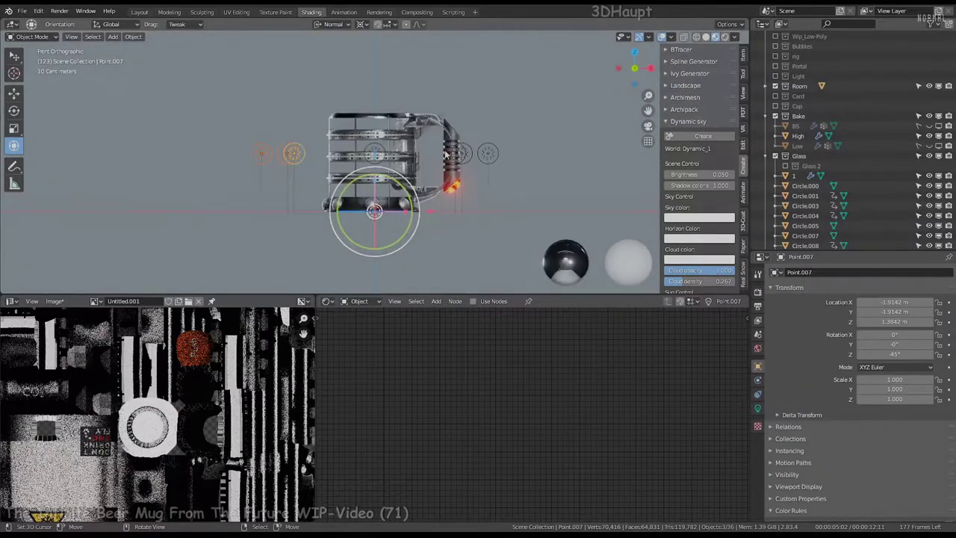
pyautogui.scroll(-3, 459, 211)
pyautogui.hotkey('shift', 'r')
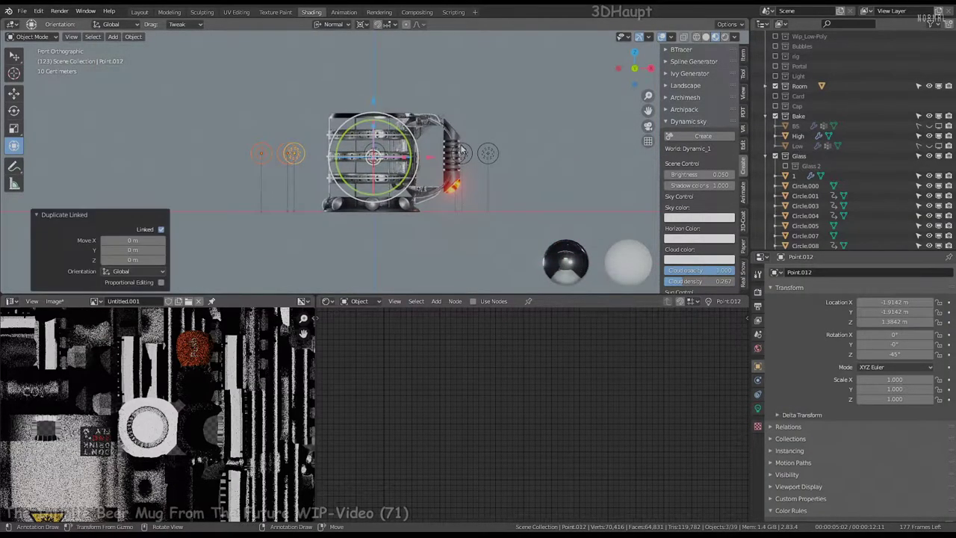
pyautogui.hotkey('alt', 'd')
pyautogui.press('r')
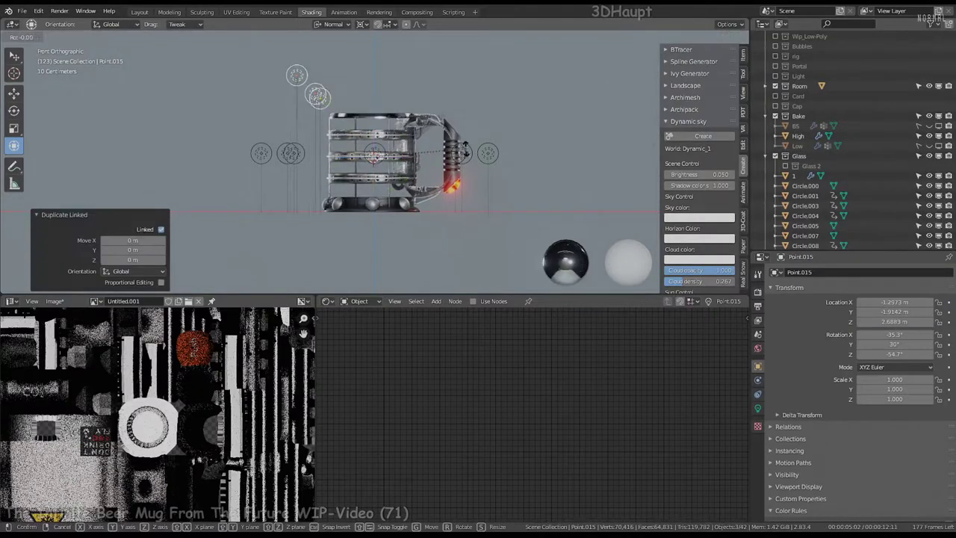
pyautogui.press('Return')
pyautogui.hotkey('alt', 'd')
pyautogui.press('r')
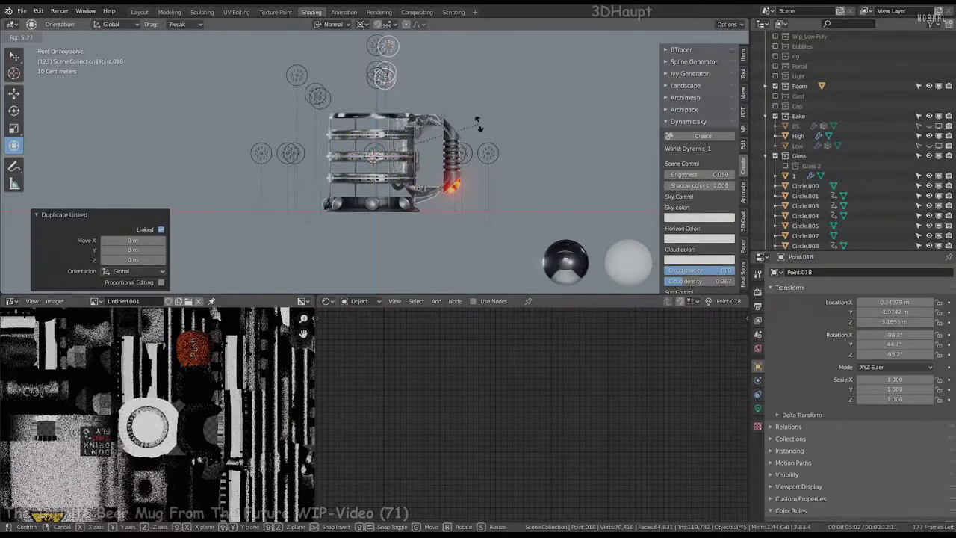
pyautogui.press('Return')
pyautogui.moveTo(472, 177)
pyautogui.mouseDown(button='middle')
pyautogui.moveTo(513, 128)
pyautogui.moveTo(478, 172)
pyautogui.mouseUp(button='middle')
# Select the point light above the mug and shift it slightly along Y.
pyautogui.scroll(5, 513, 128)
pyautogui.scroll(-6, 493, 149)
pyautogui.click(401, 76)
pyautogui.press('KP_3')
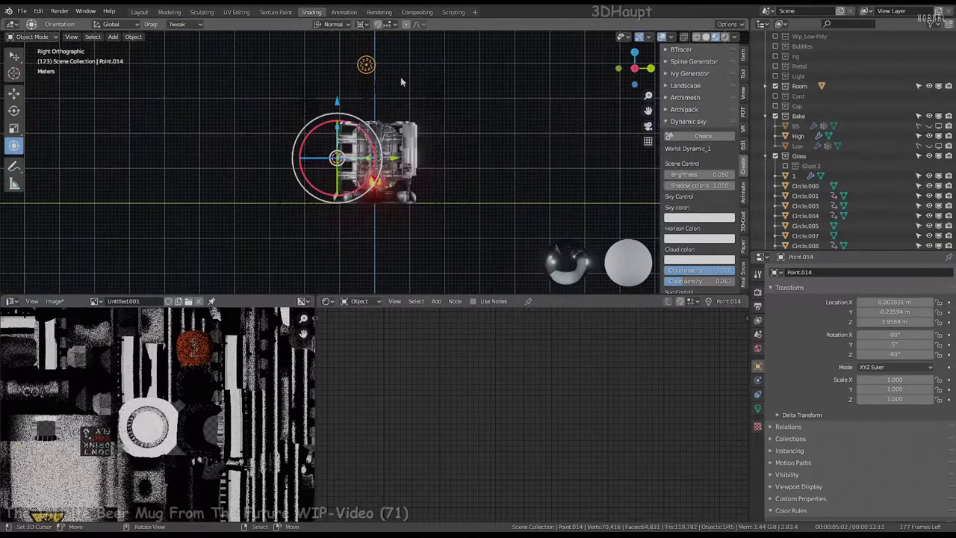
pyautogui.moveTo(400, 160); pyautogui.dragTo(418, 159)
pyautogui.press('KP_1')
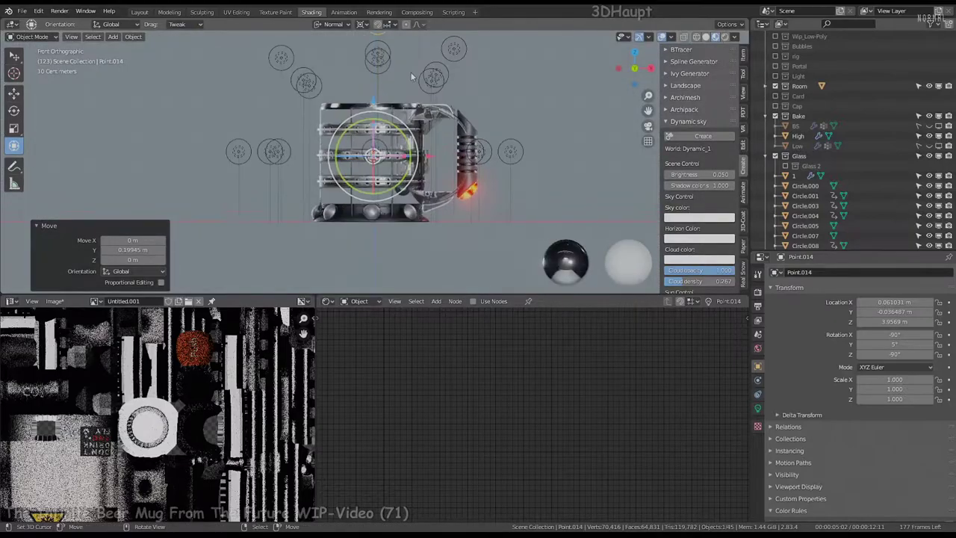
# Make linked copies of the top light placed lower down.
pyautogui.hotkey('alt', 'd')
pyautogui.scroll(-1, 407, 77)
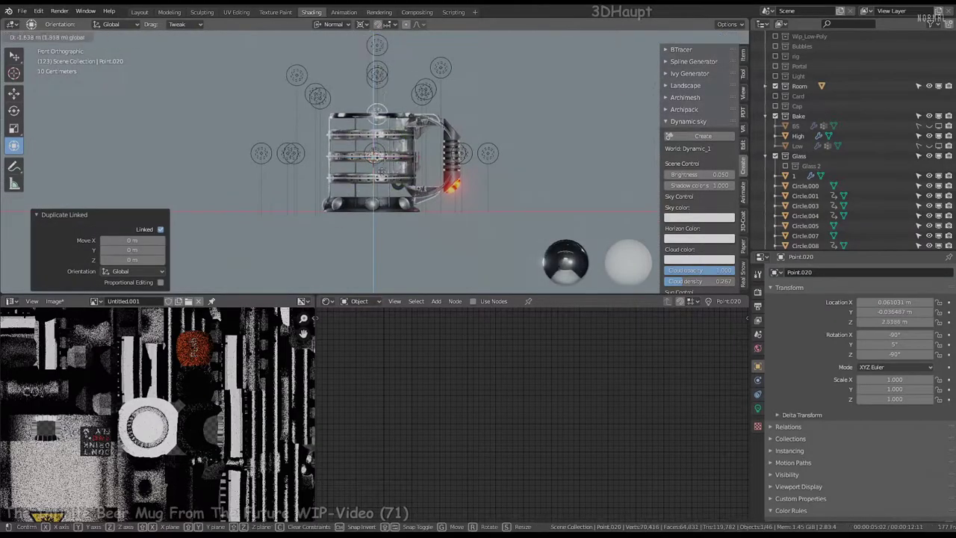
pyautogui.click(396, 153)
pyautogui.hotkey('alt', 'd')
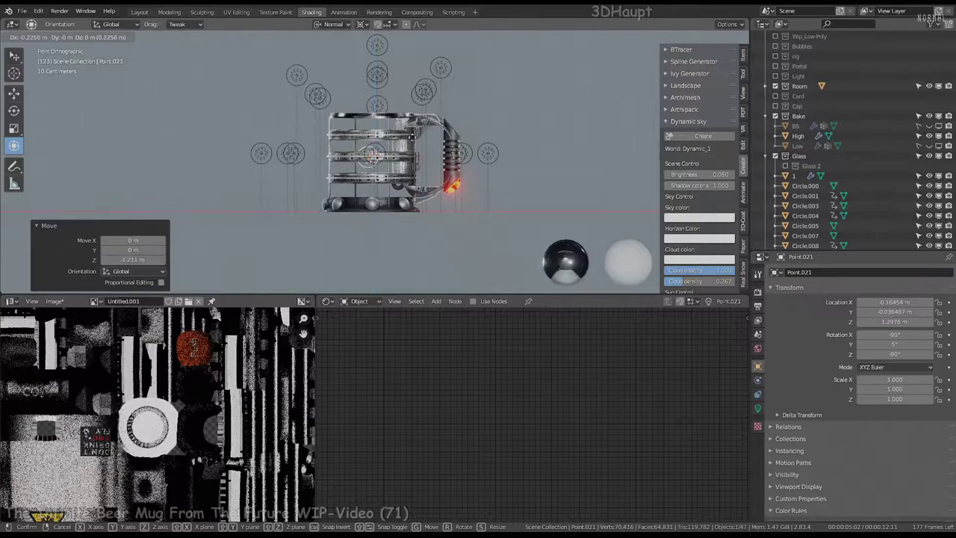
pyautogui.press('Return')
pyautogui.moveTo(396, 153); pyautogui.dragTo(427, 198, button='middle')
pyautogui.scroll(-5, 448, 110)
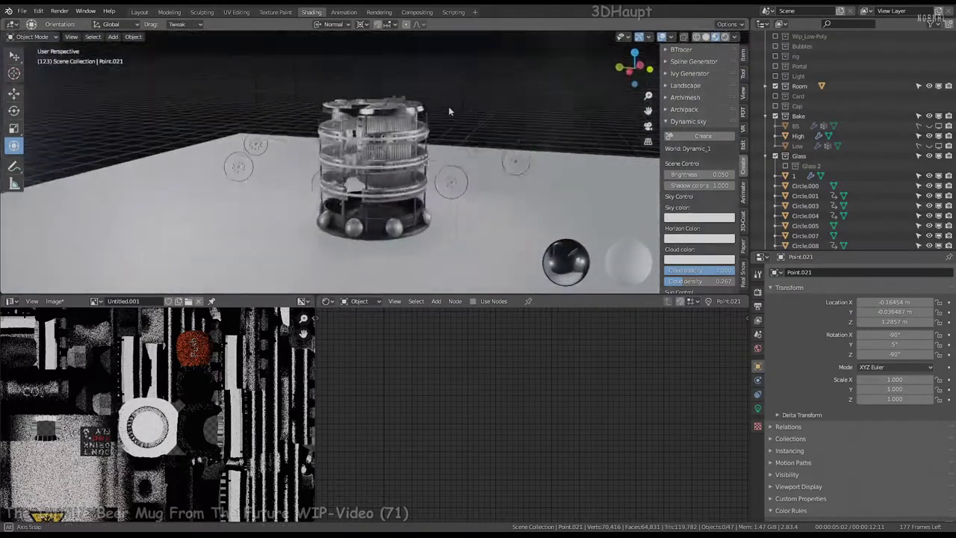
pyautogui.scroll(-3, 448, 111)
pyautogui.press('KP_1')
pyautogui.scroll(3, 467, 75)
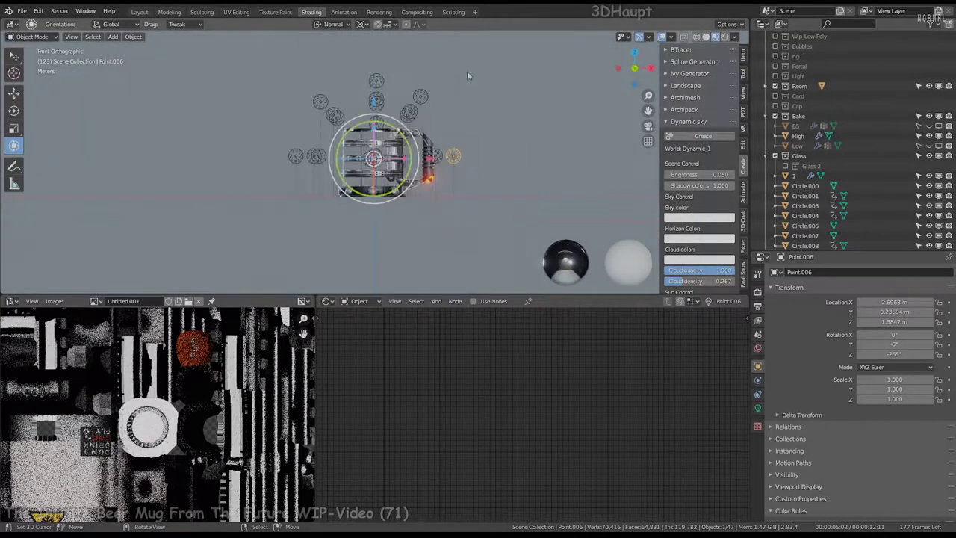
pyautogui.moveTo(418, 120)
pyautogui.mouseDown(button='middle')
pyautogui.moveTo(378, 160)
pyautogui.moveTo(381, 89)
pyautogui.moveTo(391, 153)
pyautogui.moveTo(402, 59)
pyautogui.mouseUp(button='middle')
# Select all lights sharing the same light data and scale the ring to 1.54.
pyautogui.click(374, 157)
pyautogui.hotkey('shift', 'l')
pyautogui.click(382, 80)
pyautogui.scroll(3, 382, 80)
pyautogui.press('s')
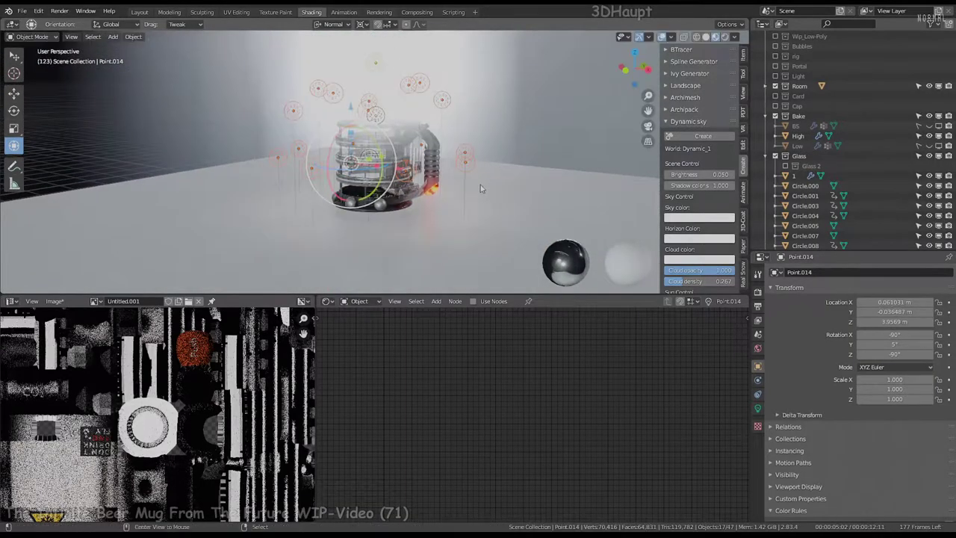
pyautogui.click(480, 184)
# In top view, rotate the lights and place a new ring of linked copies.
pyautogui.press('KP_7')
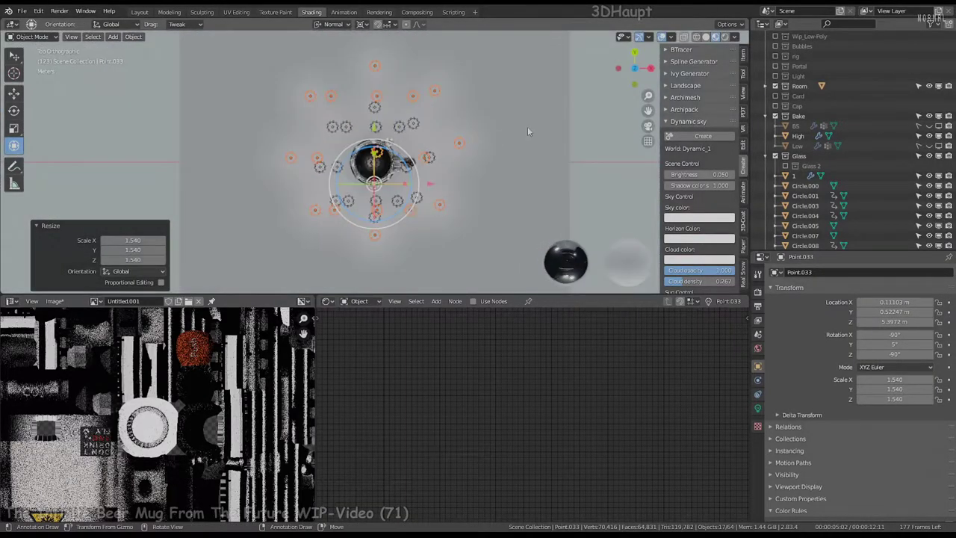
pyautogui.press('r')
pyautogui.click(527, 181)
pyautogui.press('g')
pyautogui.click(491, 197)
pyautogui.moveTo(491, 196); pyautogui.dragTo(455, 167, button='middle')
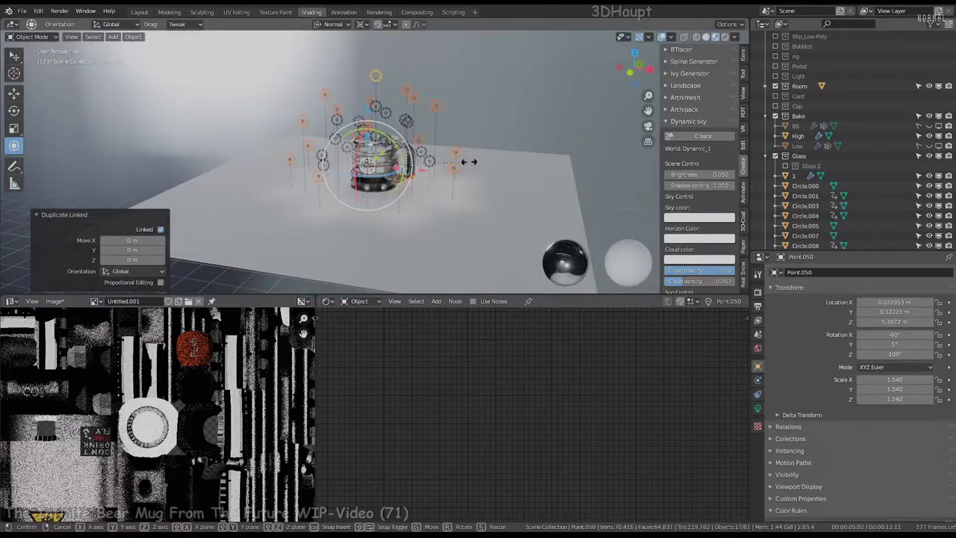
pyautogui.click(469, 161)
# Rotate the new ring about 20 degrees, enlarge it and move it into position.
pyautogui.press('KP_7')
pyautogui.press('s')
pyautogui.press('r')
pyautogui.click(523, 107)
pyautogui.press('g')
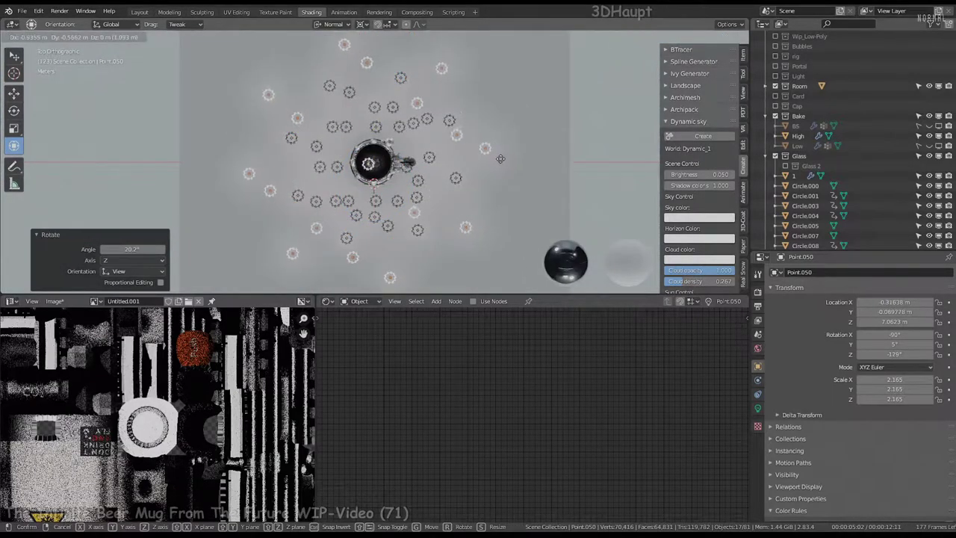
pyautogui.click(501, 158)
# Orbit and zoom around the mug to inspect the light rings from front and top.
pyautogui.moveTo(500, 158)
pyautogui.mouseDown(button='middle')
pyautogui.moveTo(451, 202)
pyautogui.moveTo(354, 131)
pyautogui.moveTo(422, 122)
pyautogui.mouseUp(button='middle')
pyautogui.scroll(5, 450, 202)
pyautogui.press('KP_1')
pyautogui.press('KP_7')
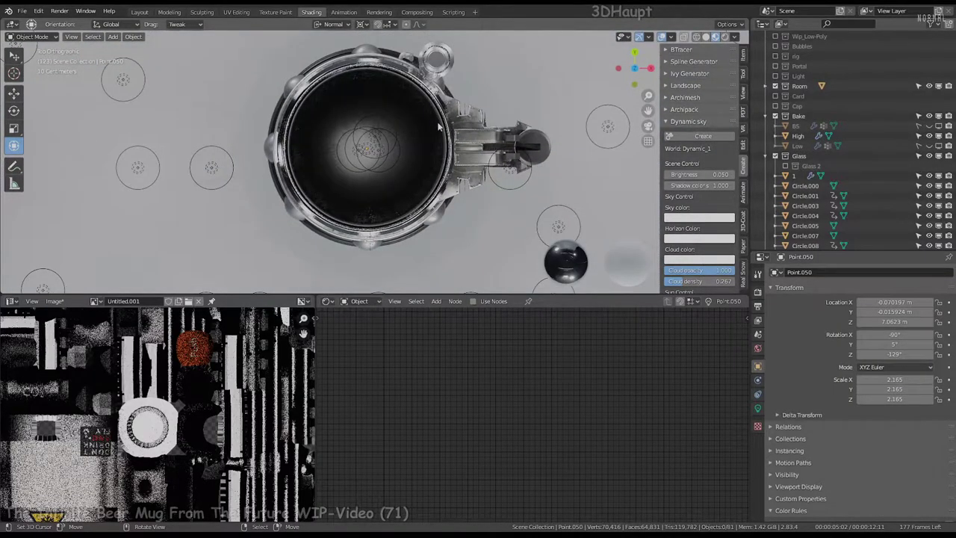
pyautogui.scroll(-2, 439, 127)
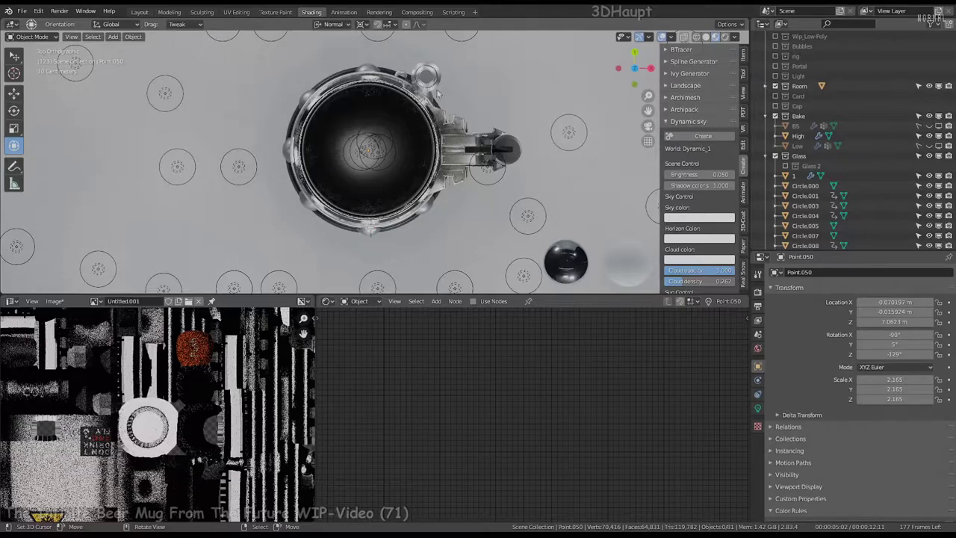
pyautogui.moveTo(437, 92)
pyautogui.mouseDown(button='middle')
pyautogui.moveTo(441, 81)
pyautogui.moveTo(511, 129)
pyautogui.moveTo(495, 139)
pyautogui.moveTo(505, 75)
pyautogui.mouseUp(button='middle')
pyautogui.scroll(4, 441, 81)
pyautogui.scroll(-3, 495, 139)
pyautogui.scroll(-2, 486, 139)
pyautogui.scroll(3, 470, 139)
pyautogui.scroll(-3, 467, 138)
pyautogui.scroll(4, 467, 139)
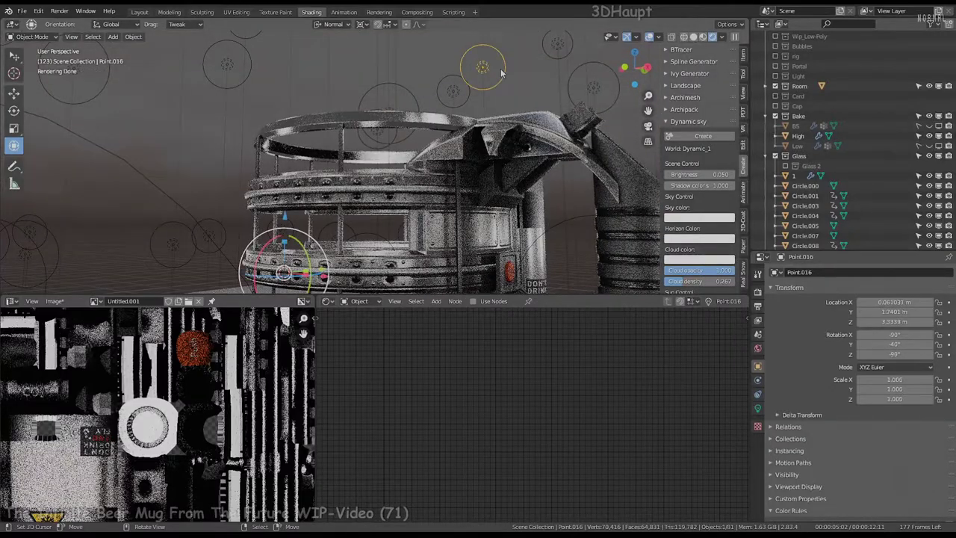
# Set the selected point light's power to 4 W.
pyautogui.click(758, 408)
pyautogui.write('2')
pyautogui.press('Return')
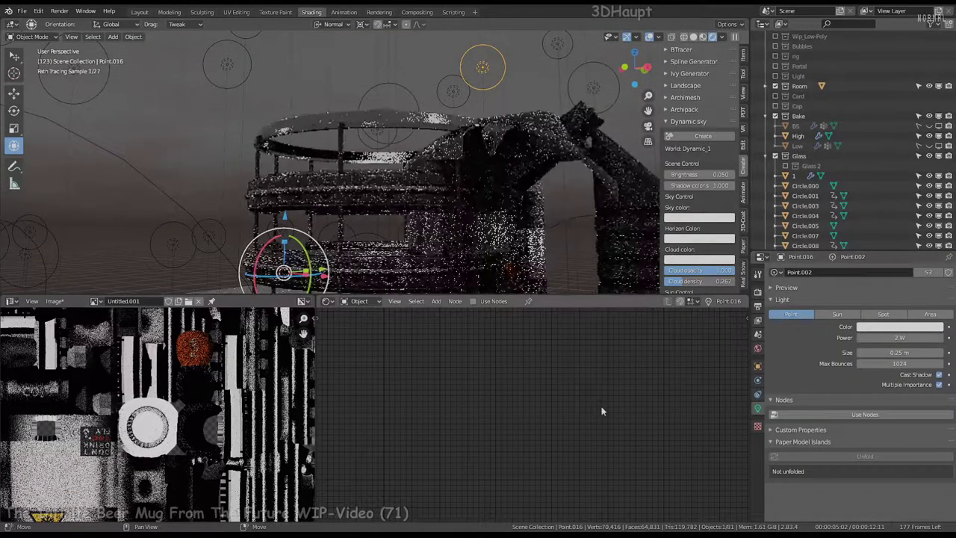
pyautogui.press('Return')
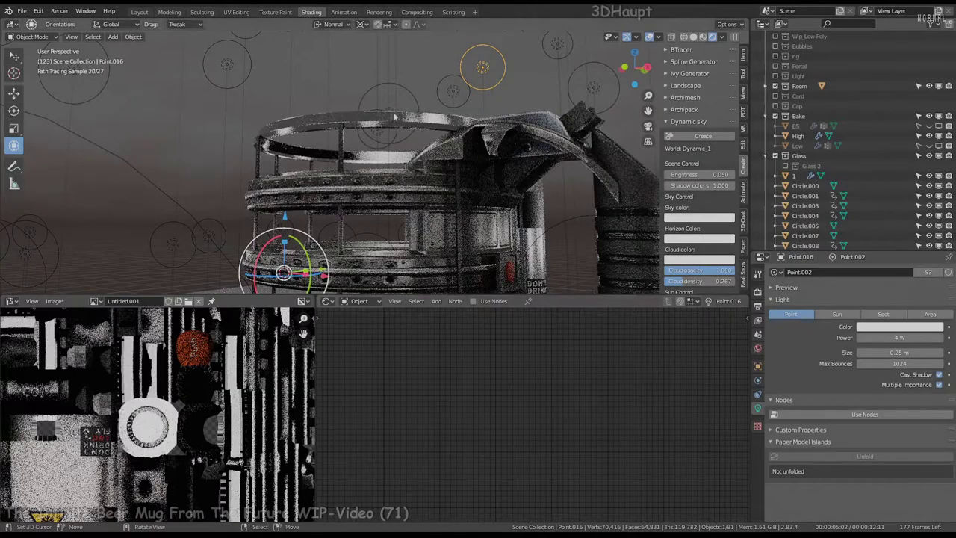
# Select the linked point lights and shift them 29 m along X (-29), away from the mug.
pyautogui.press('KP_Decimal')
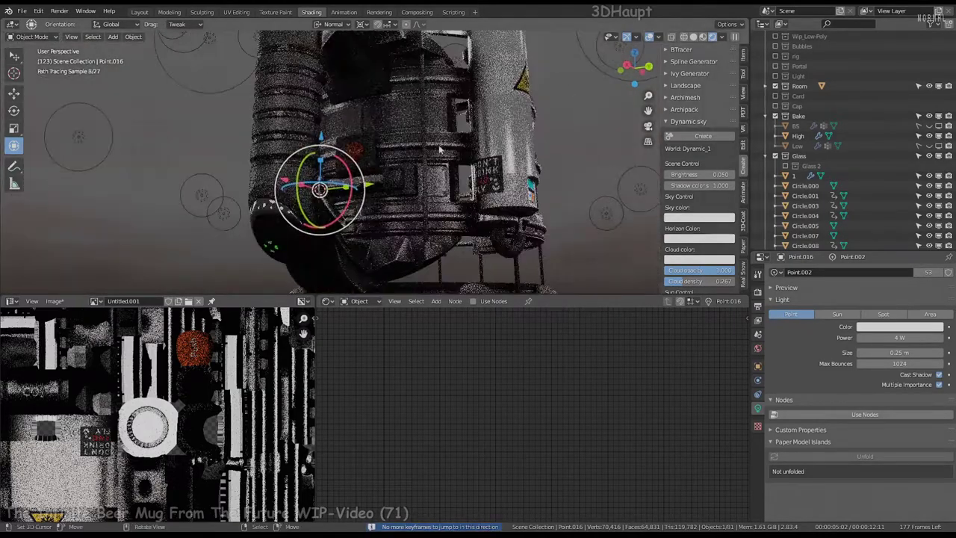
pyautogui.press('KP_1')
pyautogui.scroll(-3, 455, 120)
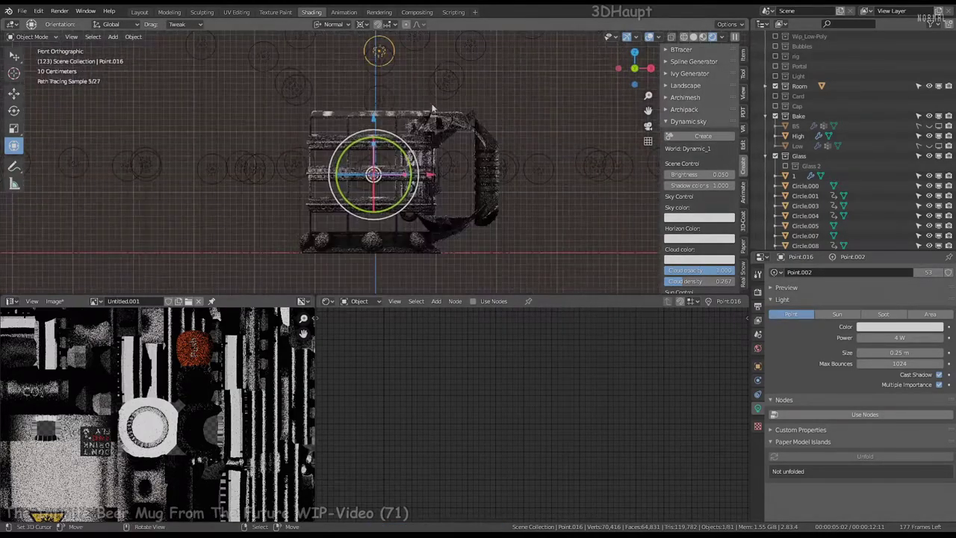
pyautogui.scroll(-2, 460, 86)
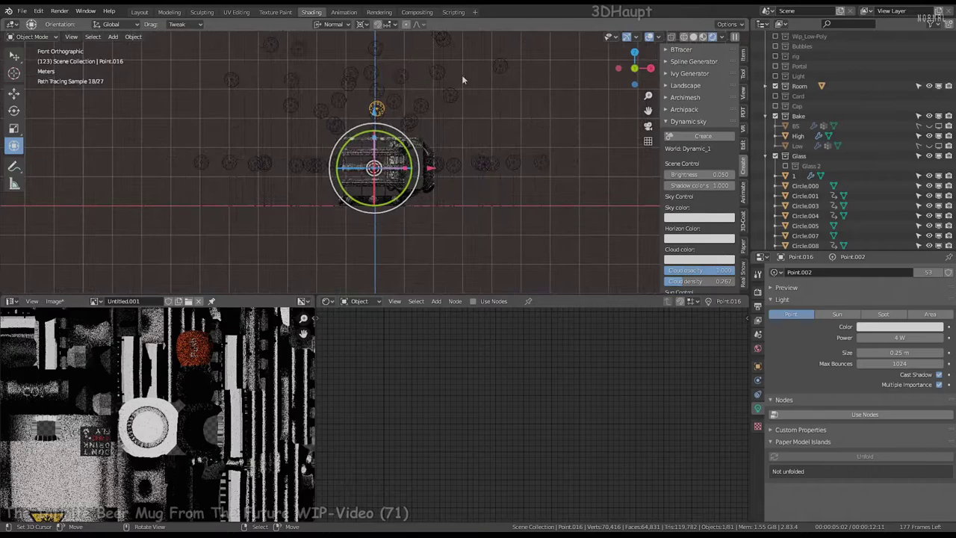
pyautogui.click(514, 161)
pyautogui.moveTo(240, 152); pyautogui.dragTo(243, 145, button='middle')
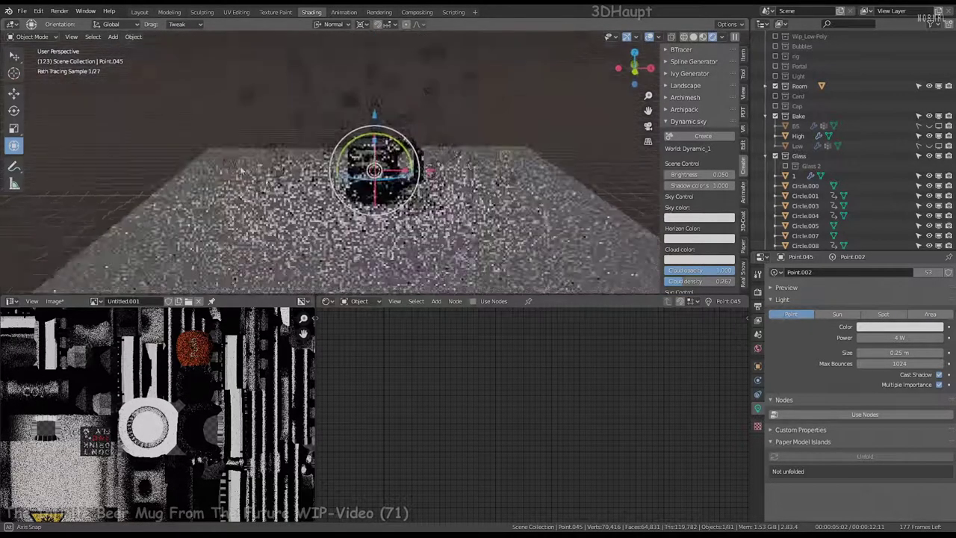
pyautogui.press('KP_1')
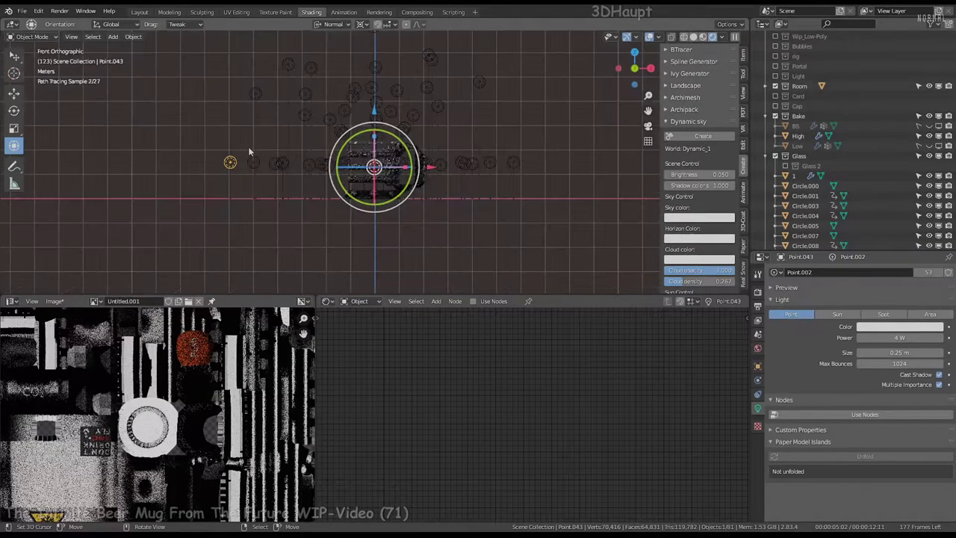
pyautogui.hotkey('shift', 'a')
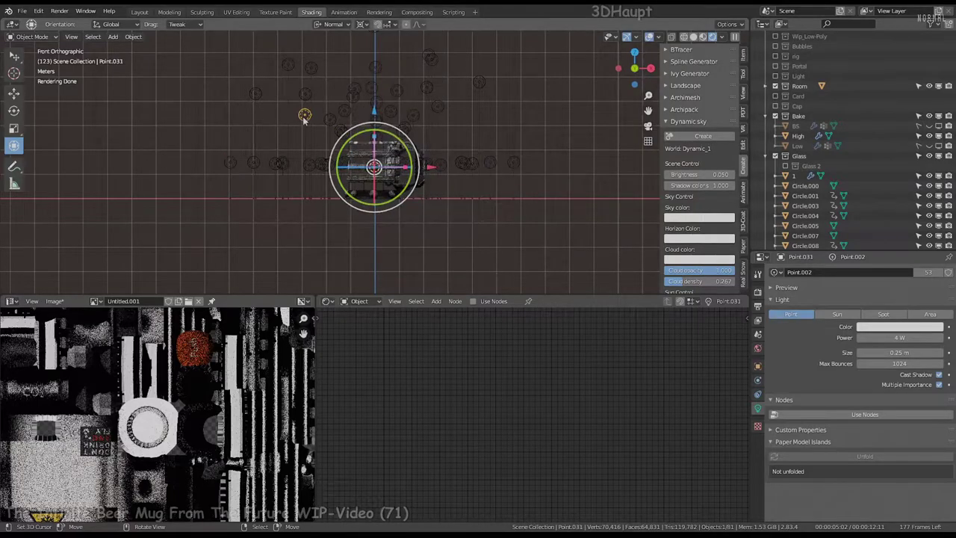
pyautogui.write('gx-29')
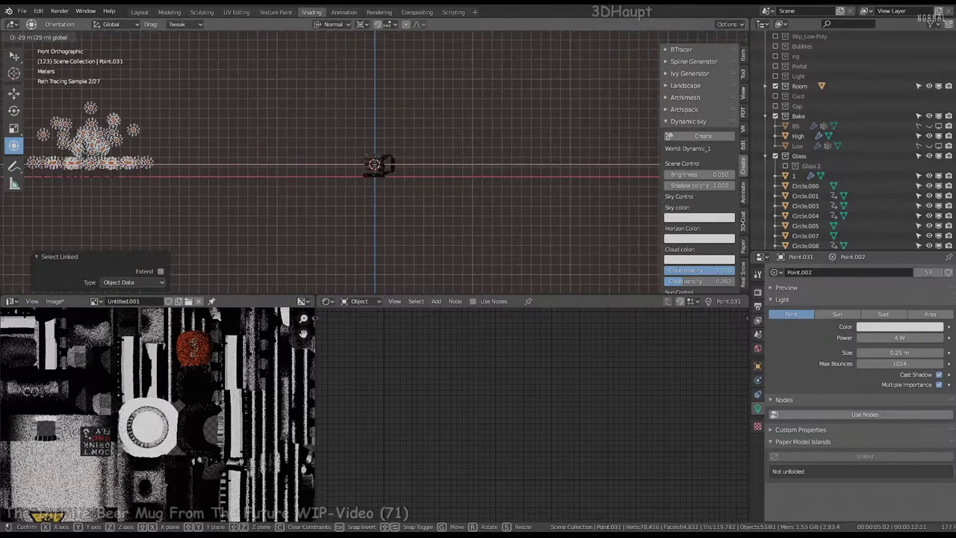
pyautogui.press('Return')
# Add a Tri-Lighting rig around the mug and raise its base energy while checking the lighting.
pyautogui.click(456, 149)
pyautogui.hotkey('shift', 'a')
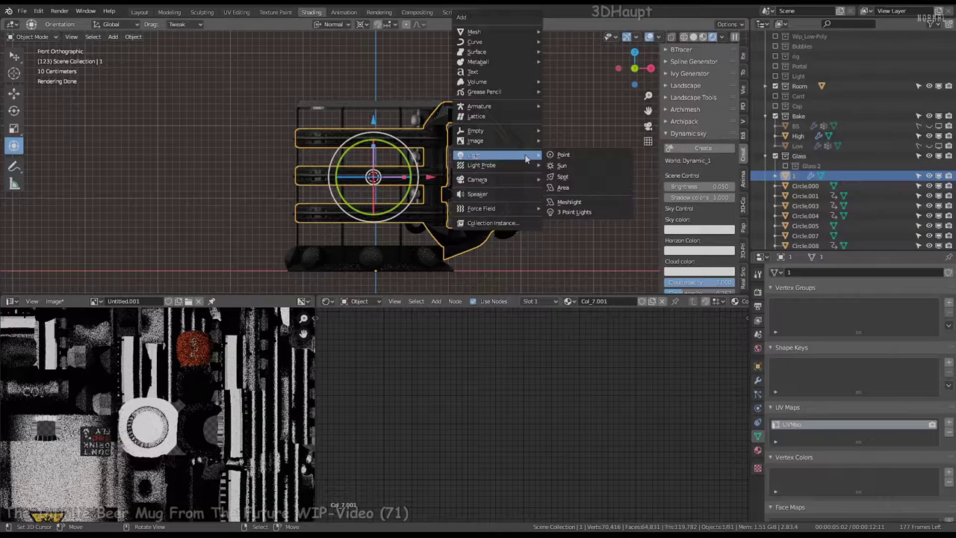
pyautogui.click(576, 214)
pyautogui.press('KP_7')
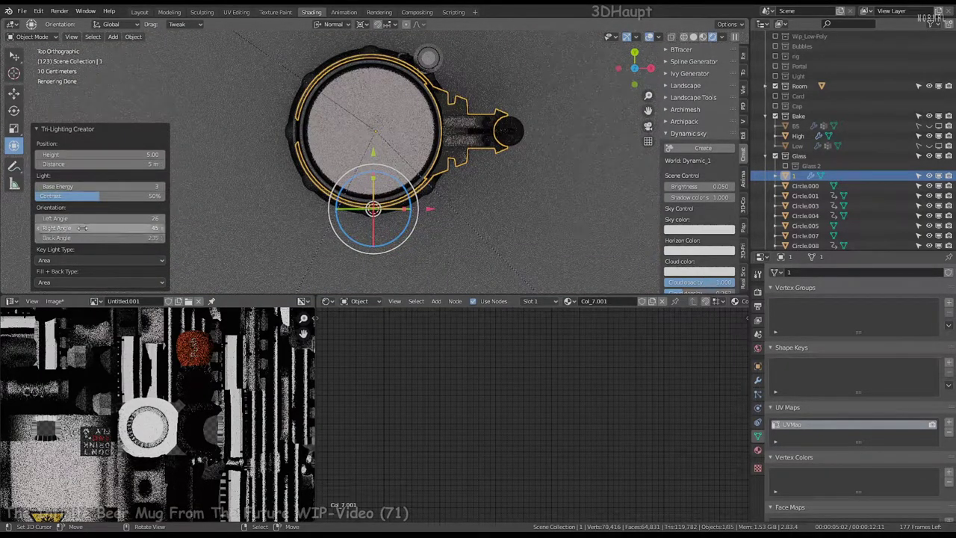
pyautogui.click(166, 192)
pyautogui.moveTo(166, 192)
pyautogui.mouseDown(button='middle')
pyautogui.moveTo(367, 71)
pyautogui.moveTo(332, 125)
pyautogui.mouseUp(button='middle')
pyautogui.moveTo(117, 187)
pyautogui.mouseDown(button='middle')
pyautogui.moveTo(430, 100)
pyautogui.moveTo(352, 119)
pyautogui.mouseUp(button='middle')
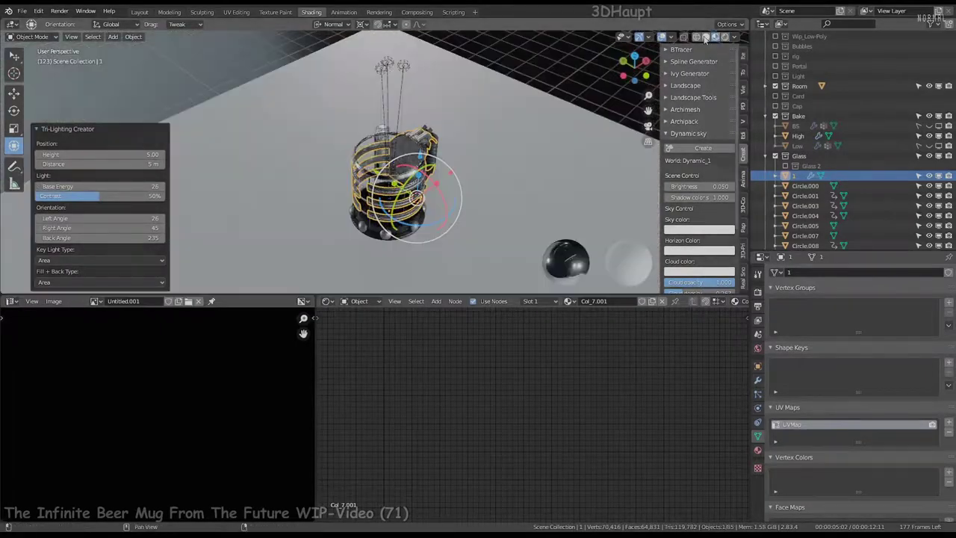
pyautogui.moveTo(116, 185); pyautogui.dragTo(224, 186)
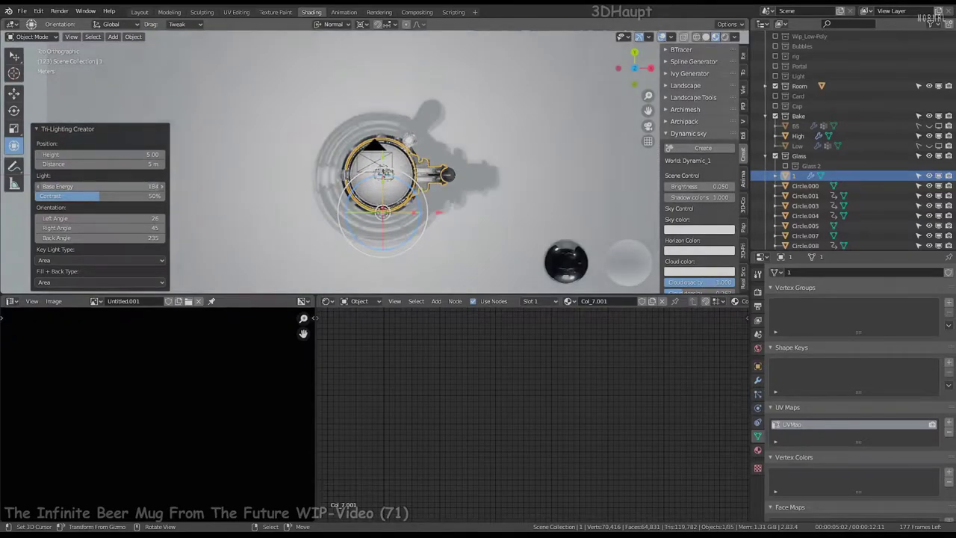
pyautogui.moveTo(297, 131)
pyautogui.mouseDown(button='middle')
pyautogui.moveTo(579, 95)
pyautogui.moveTo(80, 256)
pyautogui.mouseUp(button='middle')
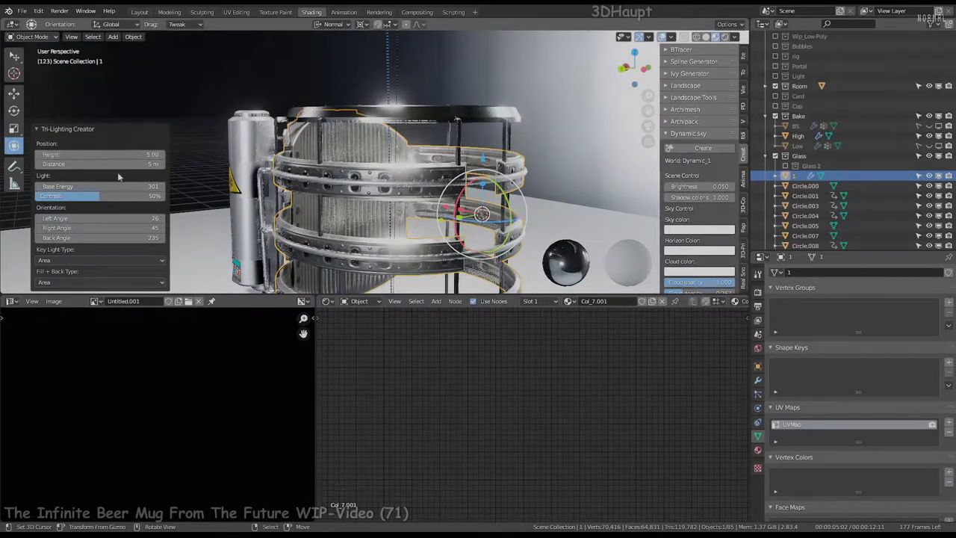
# Delete the three tri-lighting lamps from the scene.
pyautogui.scroll(-6, 495, 66)
pyautogui.click(382, 98)
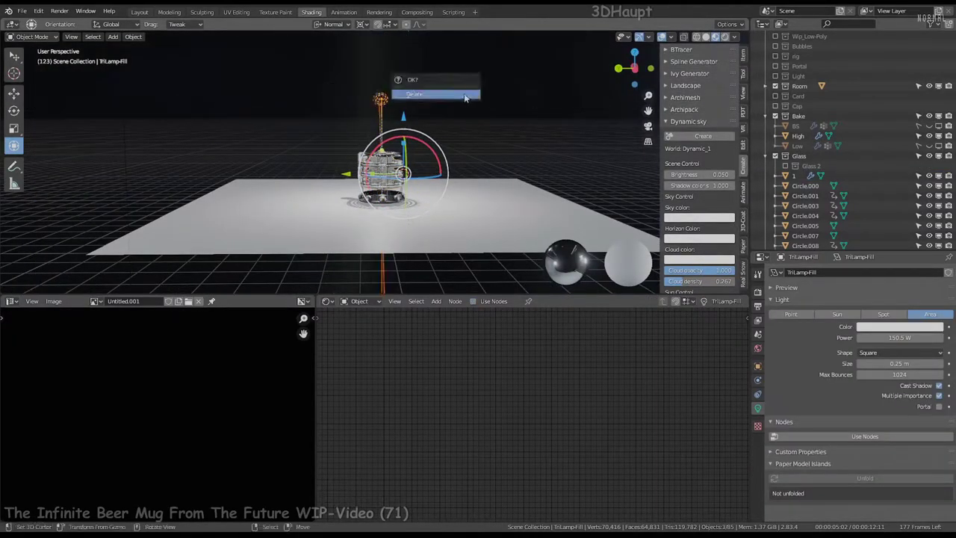
pyautogui.click(465, 95)
pyautogui.scroll(-3, 342, 122)
pyautogui.scroll(-2, 358, 149)
# Box-select the point-light cluster and move it to a new position around the mug.
pyautogui.click(238, 178)
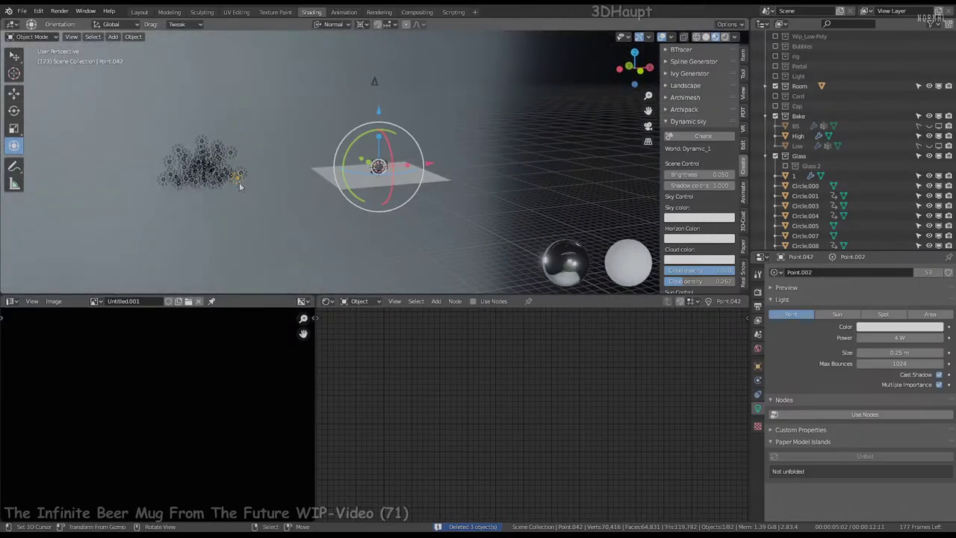
pyautogui.moveTo(120, 135); pyautogui.dragTo(120, 135)
pyautogui.press('KP_7')
pyautogui.press('g')
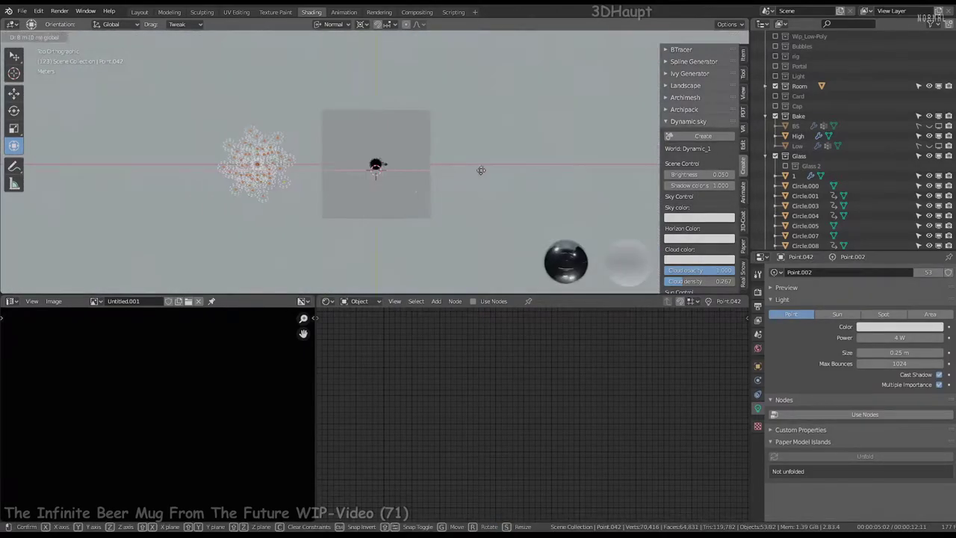
pyautogui.click(590, 170)
pyautogui.scroll(3, 590, 169)
pyautogui.moveTo(590, 169)
pyautogui.mouseDown(button='middle')
pyautogui.moveTo(410, 105)
pyautogui.moveTo(414, 147)
pyautogui.mouseUp(button='middle')
# Preview the mug and its point lights in Rendered viewport shading.
pyautogui.click(410, 105)
pyautogui.click(495, 136)
pyautogui.click(723, 37)
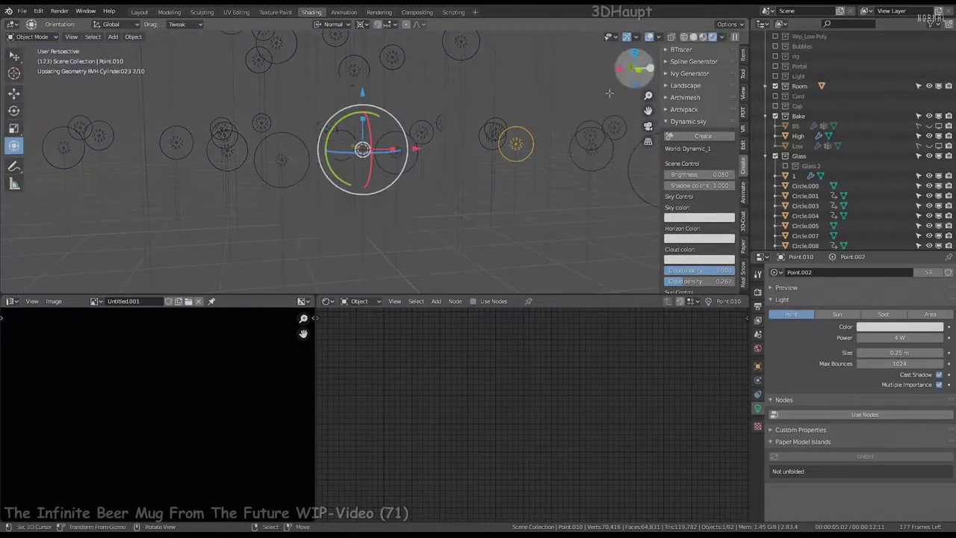
pyautogui.moveTo(533, 152); pyautogui.dragTo(493, 175, button='middle')
pyautogui.scroll(3, 485, 179)
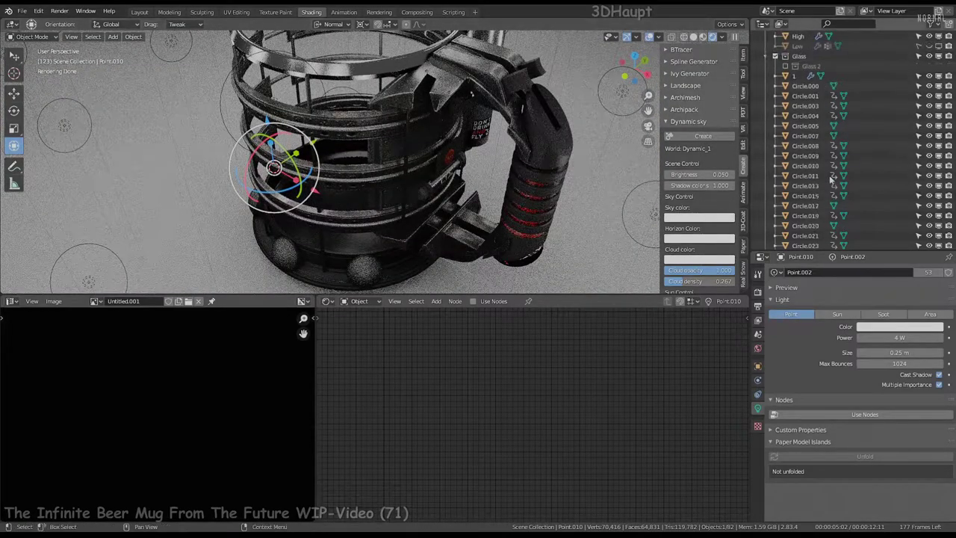
pyautogui.scroll(1, 765, 179)
# Select the lights Point.003 through Point.055 in the Outliner.
pyautogui.click(765, 177)
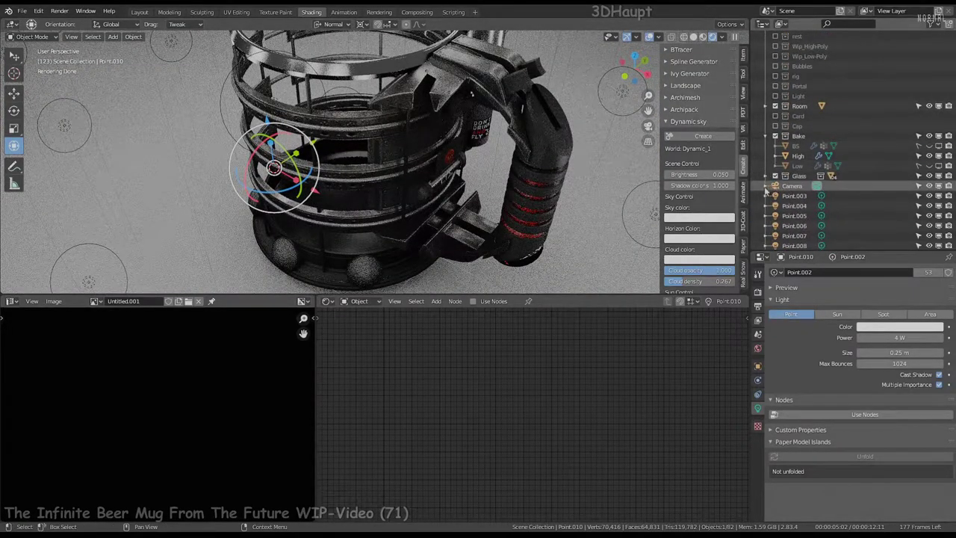
pyautogui.scroll(-6, 773, 157)
pyautogui.scroll(-8, 779, 193)
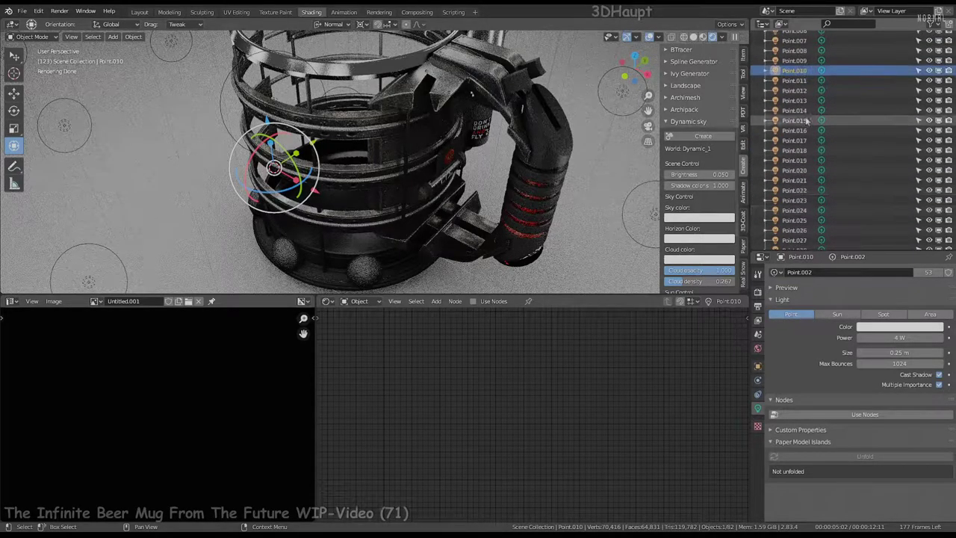
pyautogui.scroll(4, 814, 118)
pyautogui.click(792, 80)
pyautogui.scroll(-15, 827, 142)
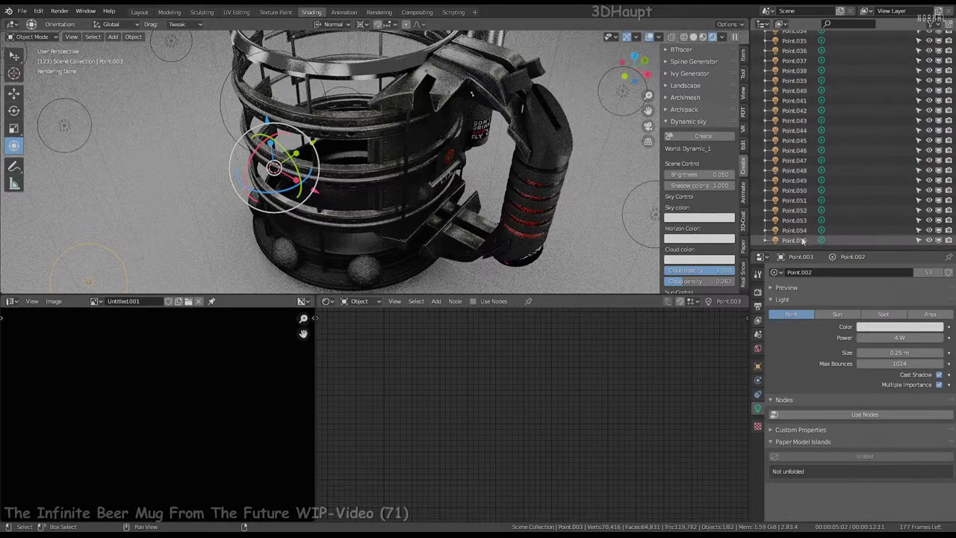
pyautogui.keyDown('shift'); pyautogui.click(804, 241); pyautogui.keyUp('shift')
pyautogui.scroll(17, 826, 122)
pyautogui.scroll(4, 826, 122)
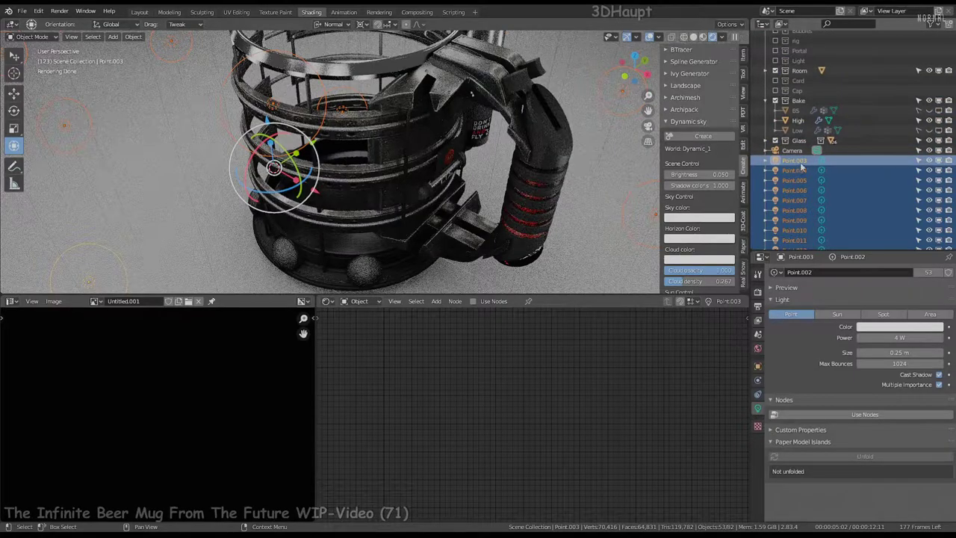
# Re-enable Glass.2 and its cylinders, toggling the Glass collection off and back on.
pyautogui.click(775, 140)
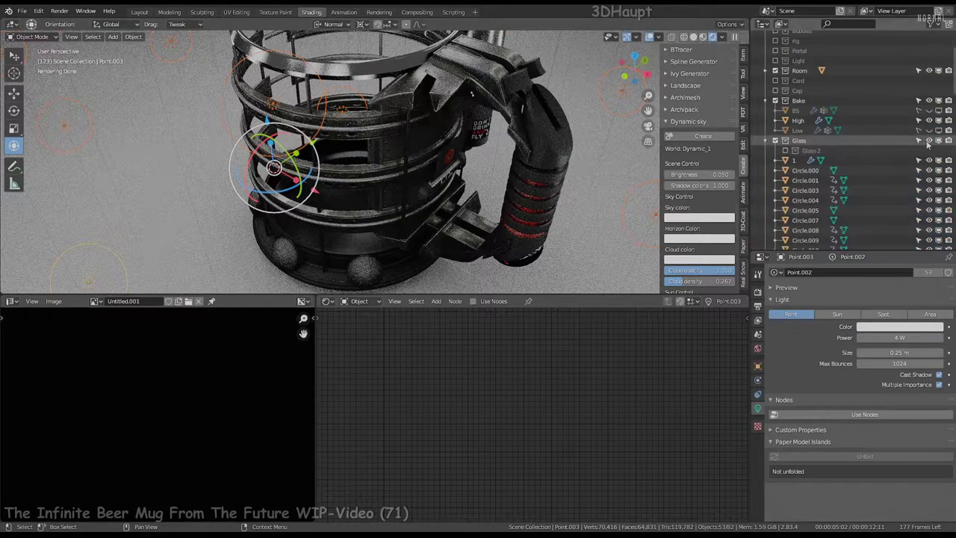
pyautogui.click(786, 150)
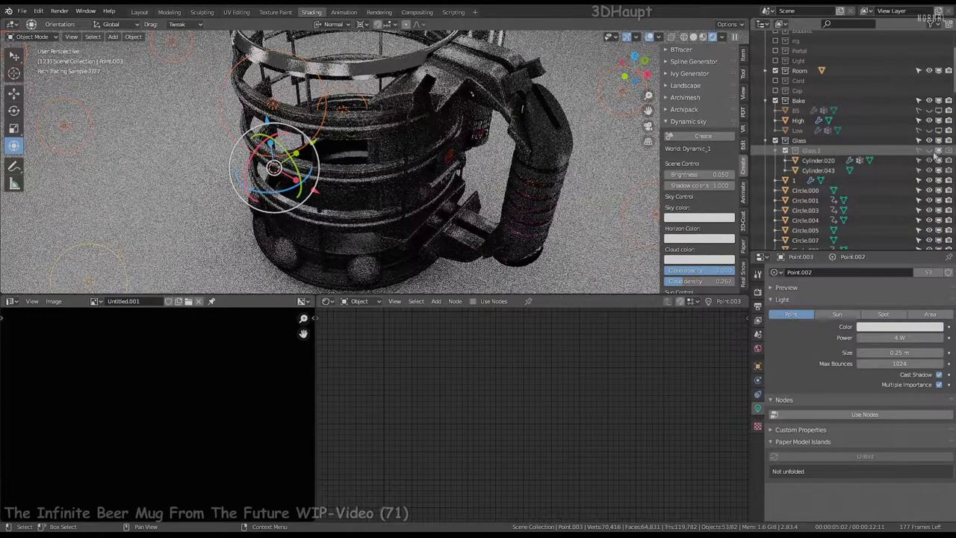
pyautogui.click(940, 151)
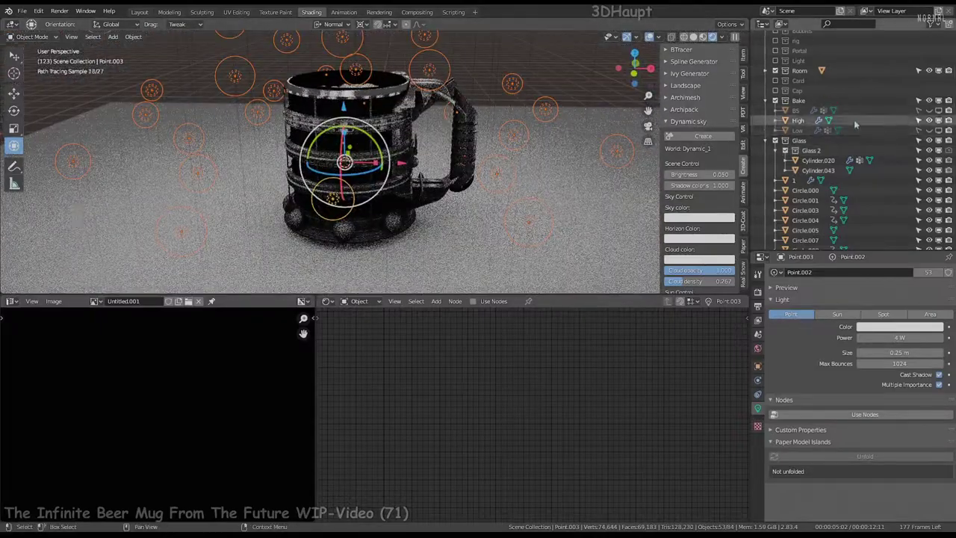
pyautogui.click(776, 141)
pyautogui.click(776, 141)
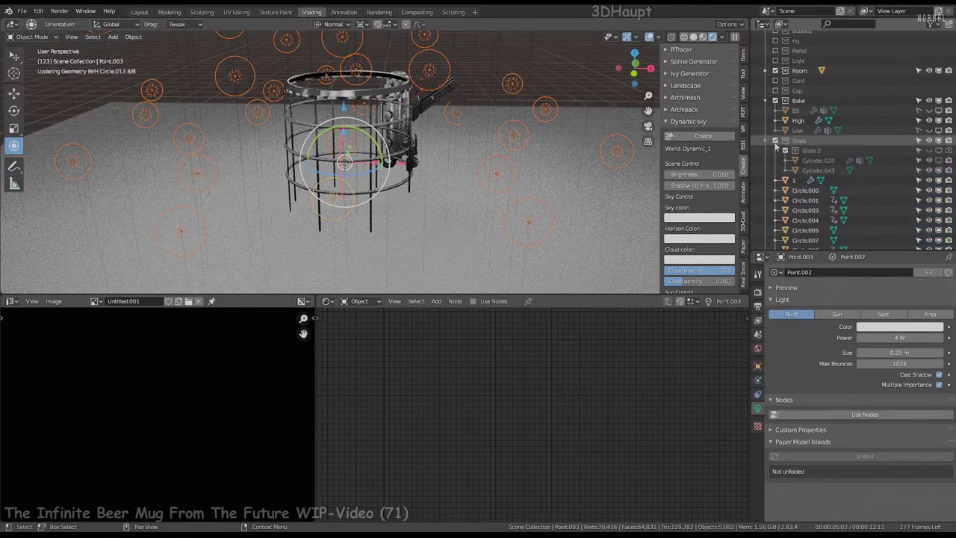
pyautogui.scroll(3, 417, 101)
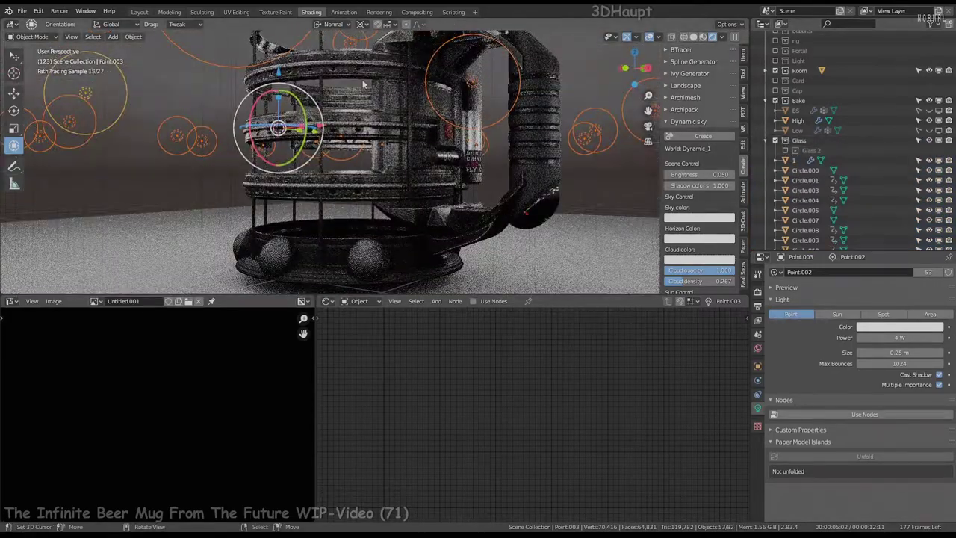
# Settle on the straight front view with grid and light overlays hidden.
pyautogui.press('KP_7')
pyautogui.press('KP_3')
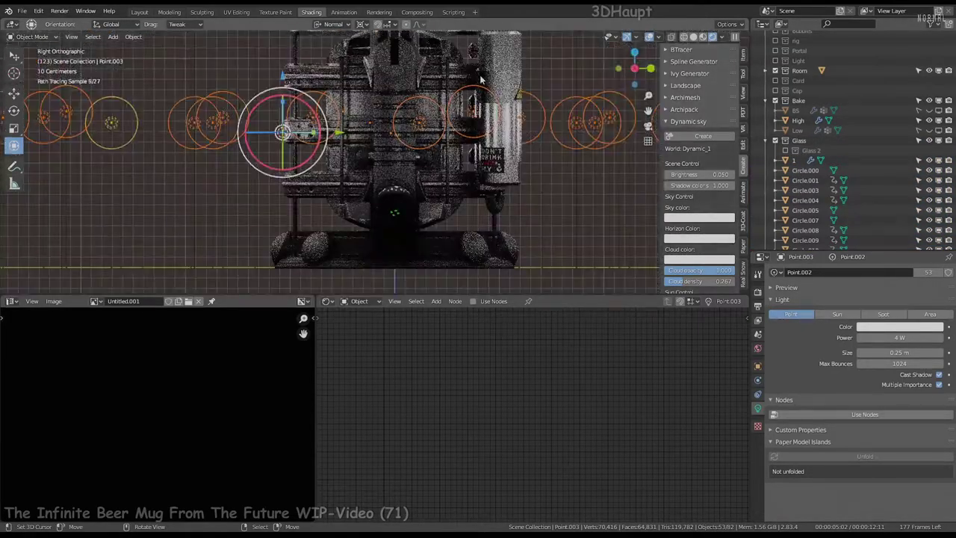
pyautogui.press('KP_1')
pyautogui.press('KP_5')
pyautogui.press('KP_5')
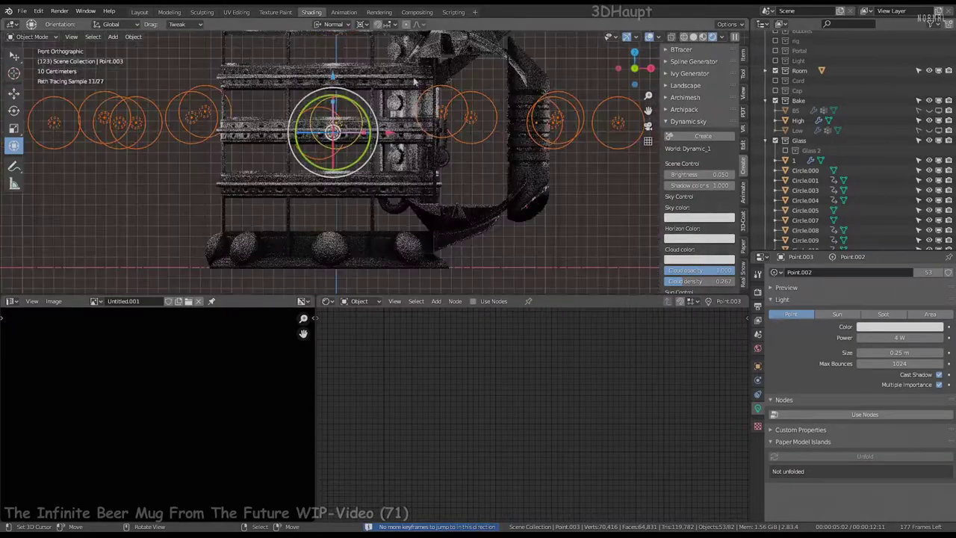
pyautogui.click(649, 37)
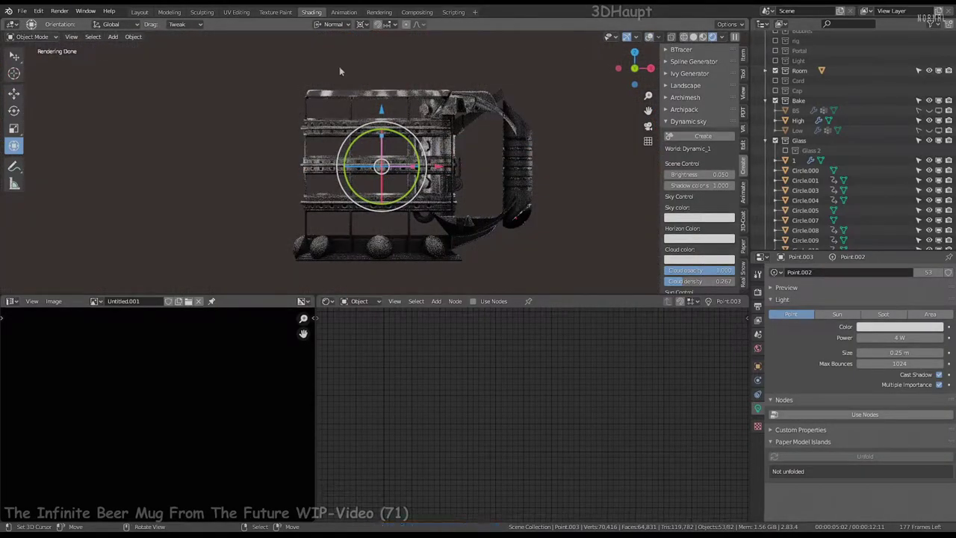
# Save the file as Infinite Beer Mug 45.blend.
pyautogui.click(21, 11)
pyautogui.press('Return')
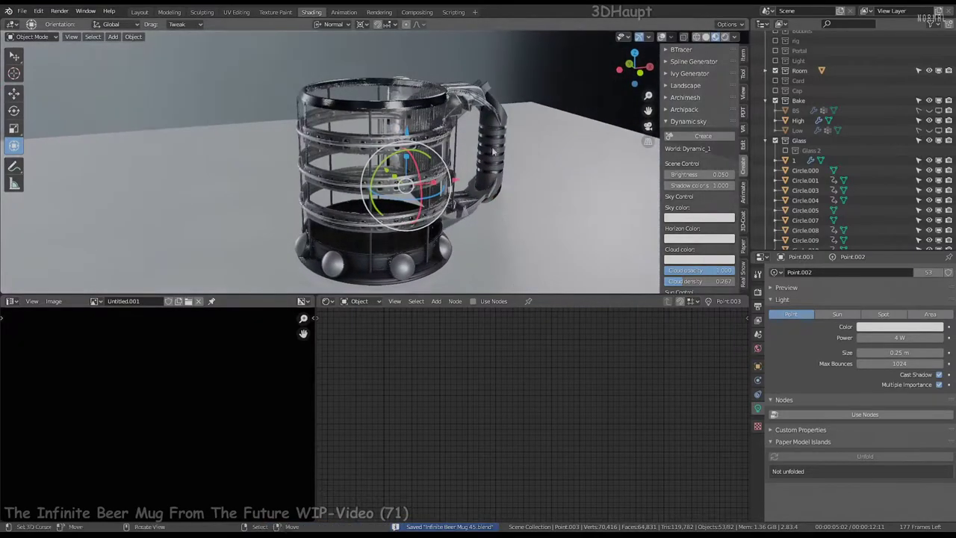
pyautogui.scroll(3, 852, 142)
# Make the Low object visible and save the blend file.
pyautogui.click(766, 196)
pyautogui.scroll(-5, 770, 190)
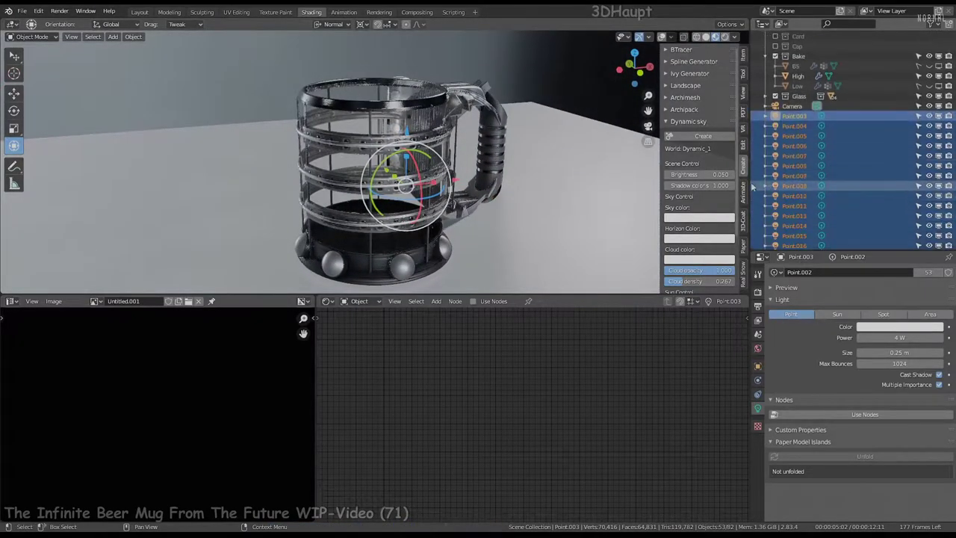
pyautogui.scroll(3, 850, 146)
pyautogui.click(929, 146)
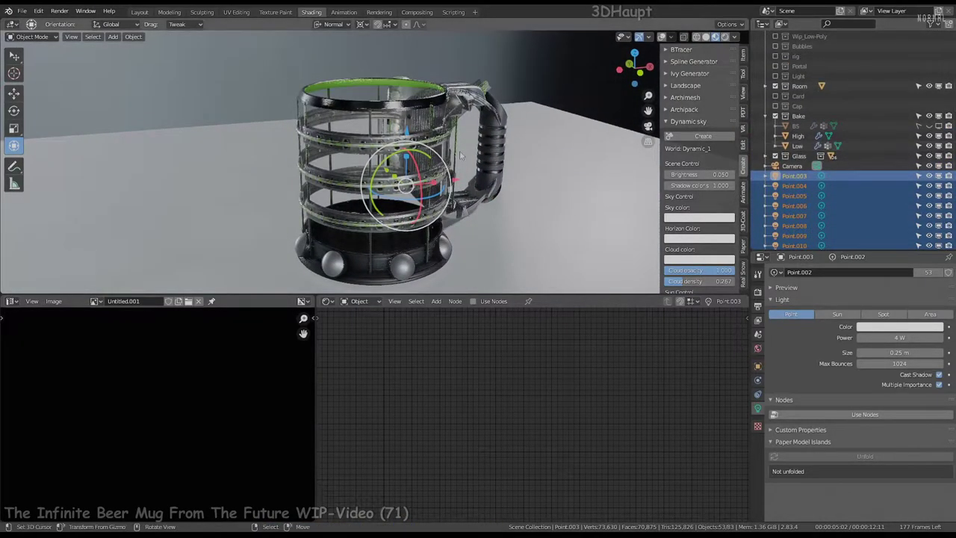
pyautogui.click(22, 12)
pyautogui.click(43, 105)
# Select High then Low as active, set render samples to 3, and bake High onto Low.
pyautogui.click(798, 138)
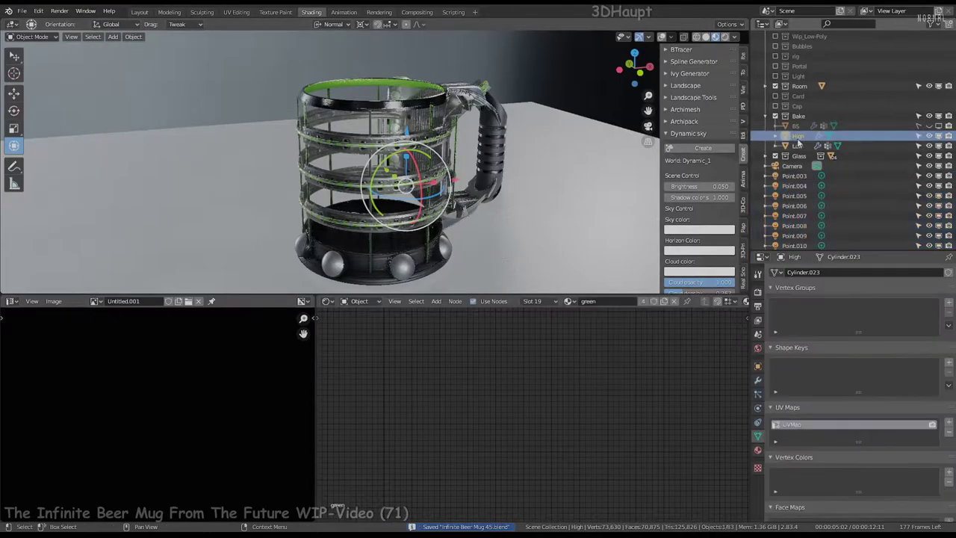
pyautogui.keyDown('ctrl'); pyautogui.click(798, 146); pyautogui.keyUp('ctrl')
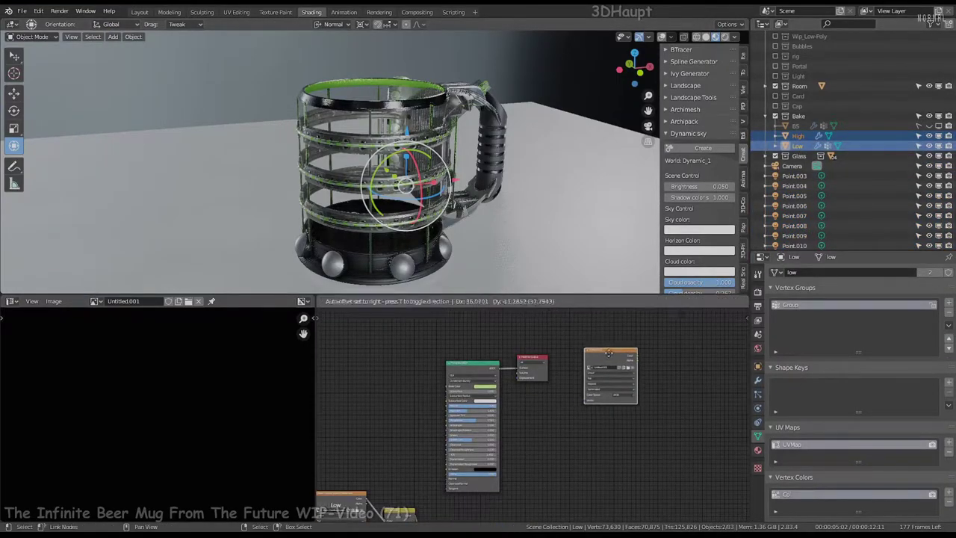
pyautogui.click(758, 290)
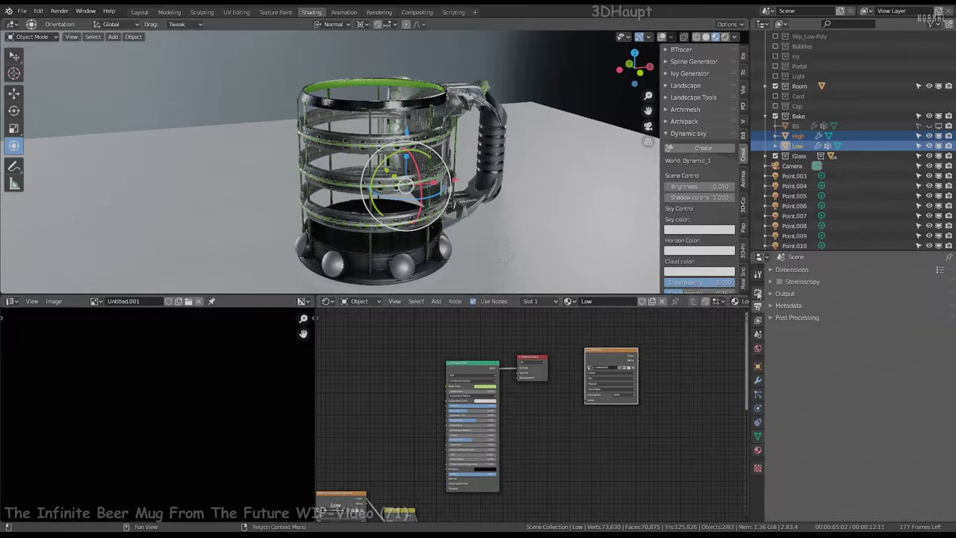
pyautogui.scroll(-2, 925, 310)
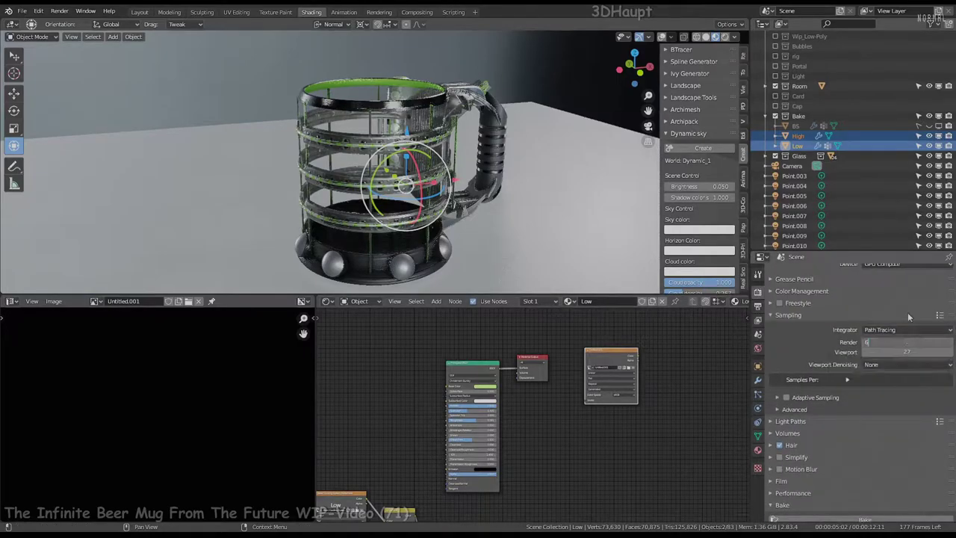
pyautogui.press('Return')
pyautogui.scroll(2, 905, 314)
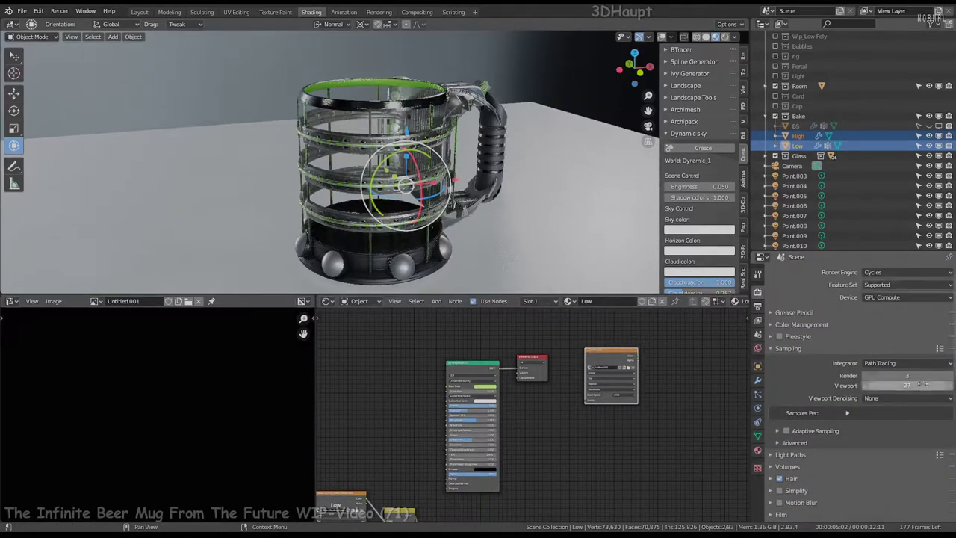
pyautogui.scroll(-6, 904, 331)
pyautogui.click(893, 374)
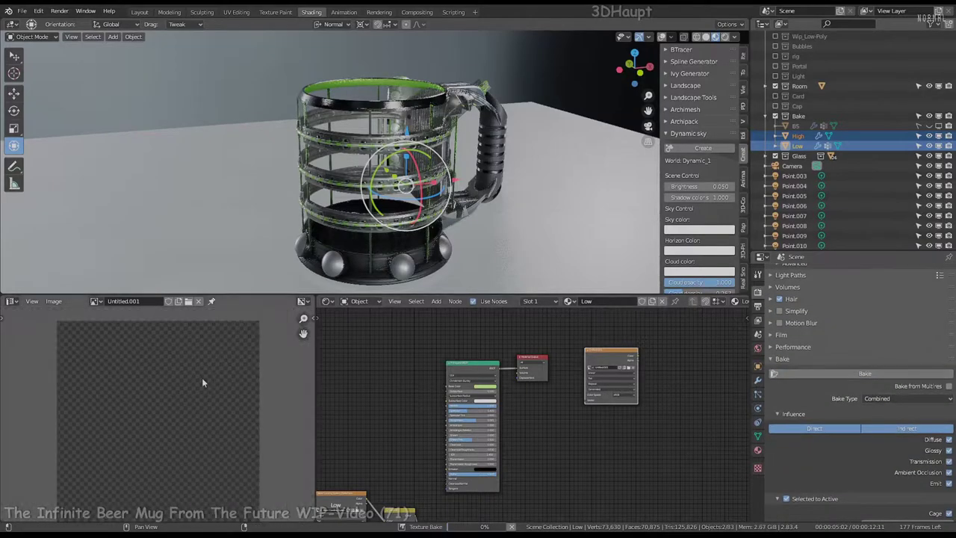
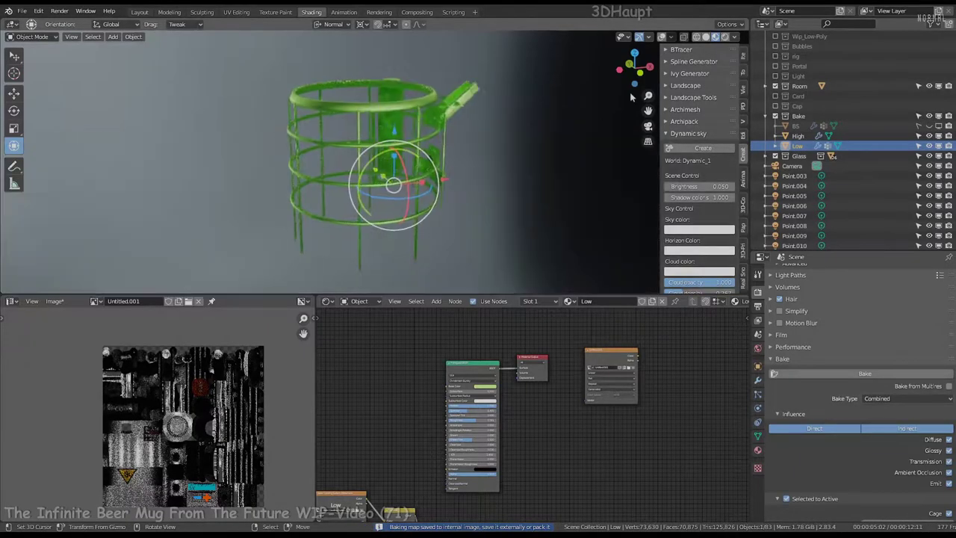
# Check the canister in solid and rendered shading, then make High the active object.
pyautogui.click(706, 37)
pyautogui.hotkey('ctrl', 'space')
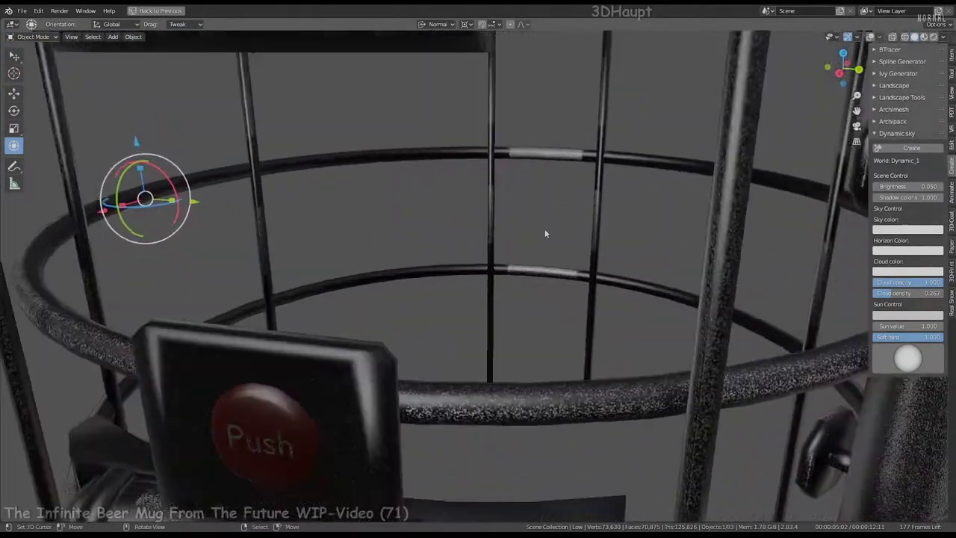
pyautogui.moveTo(546, 234)
pyautogui.mouseDown(button='middle')
pyautogui.moveTo(557, 204)
pyautogui.moveTo(600, 199)
pyautogui.moveTo(554, 257)
pyautogui.moveTo(524, 252)
pyautogui.moveTo(470, 213)
pyautogui.moveTo(467, 266)
pyautogui.moveTo(773, 248)
pyautogui.moveTo(679, 228)
pyautogui.moveTo(594, 186)
pyautogui.moveTo(493, 203)
pyautogui.moveTo(515, 165)
pyautogui.moveTo(619, 191)
pyautogui.mouseUp(button='middle')
pyautogui.click(925, 39)
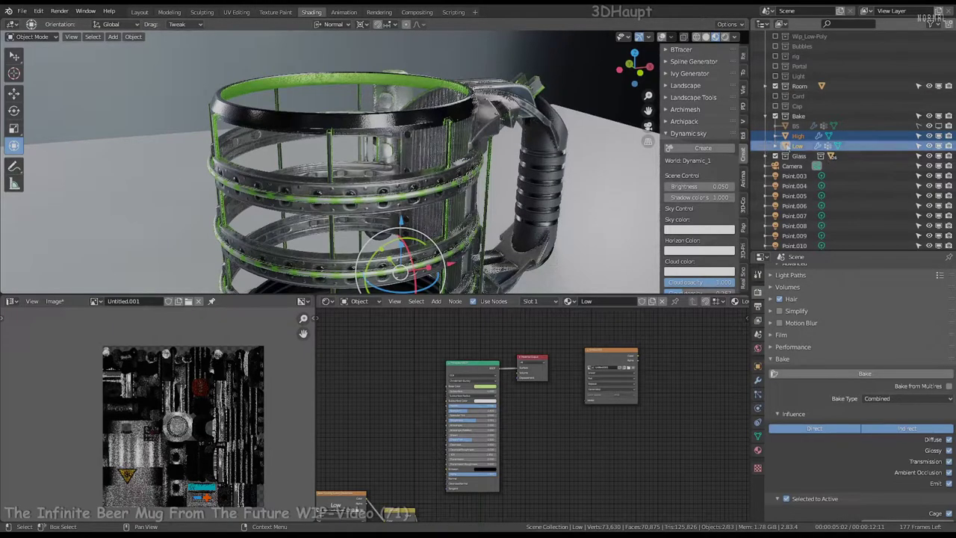
pyautogui.click(798, 136)
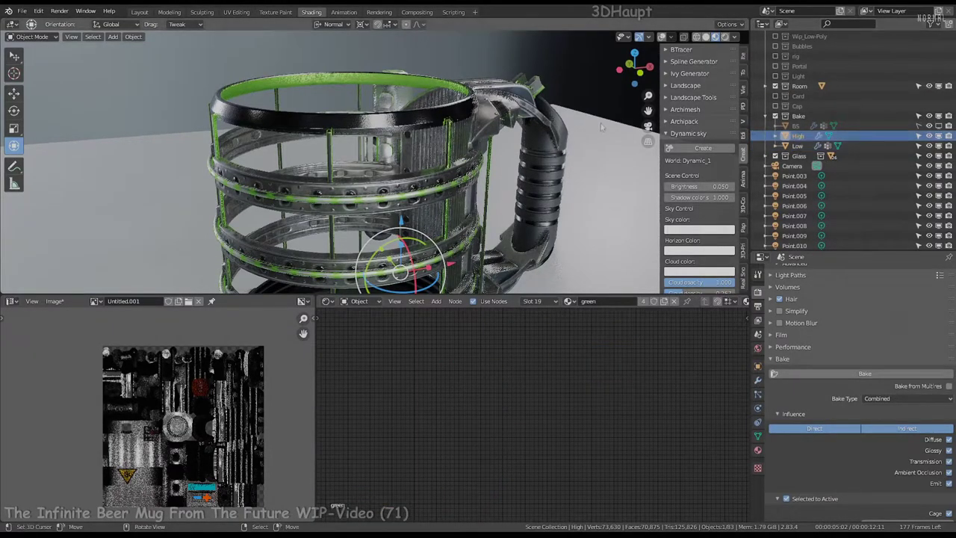
# Paste the copied node into High's M material node tree.
pyautogui.hotkey('ctrl', 'space')
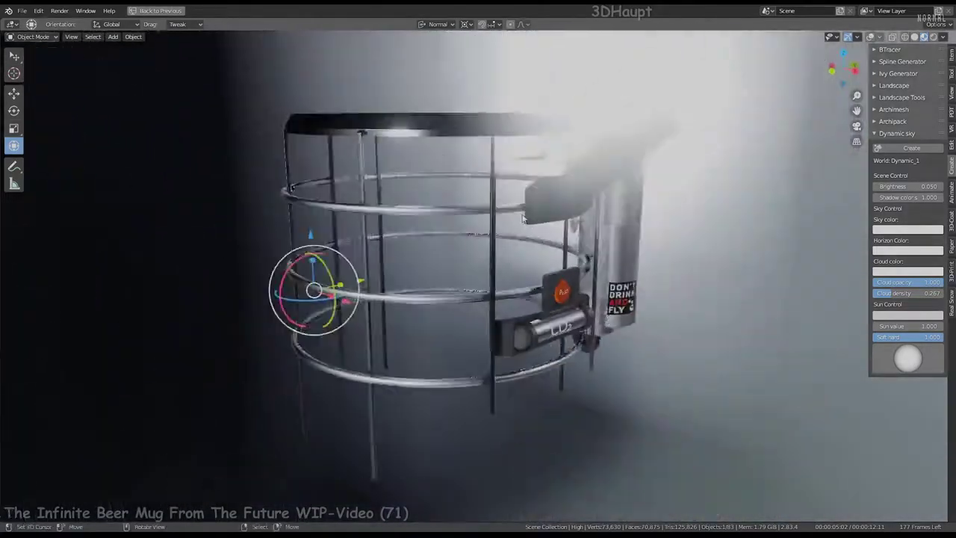
pyautogui.moveTo(523, 218); pyautogui.dragTo(583, 201, button='middle')
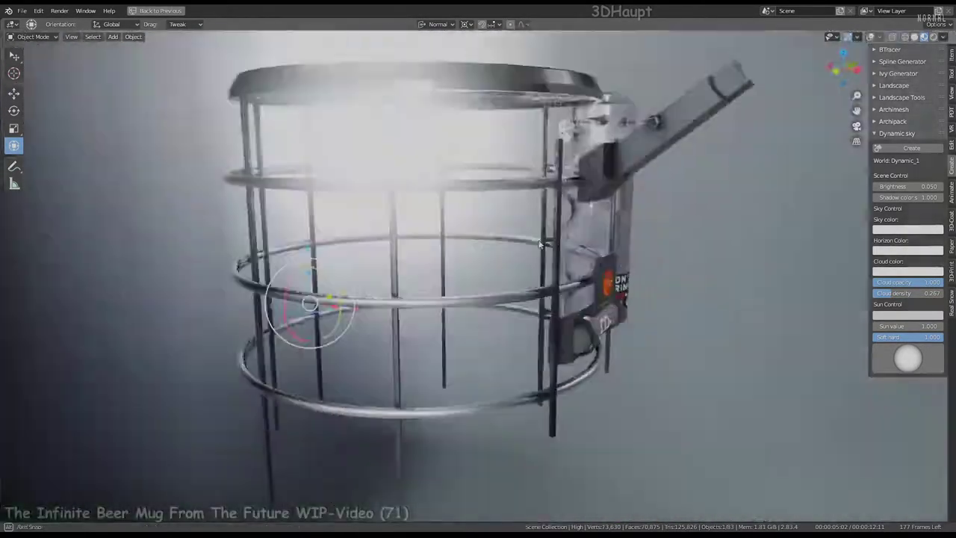
pyautogui.hotkey('ctrl', 'space')
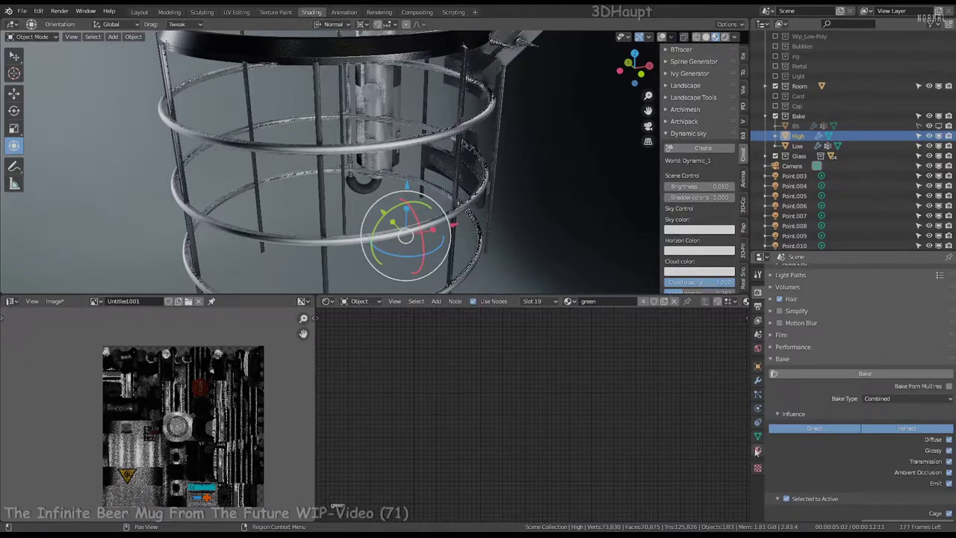
pyautogui.click(757, 451)
pyautogui.click(805, 275)
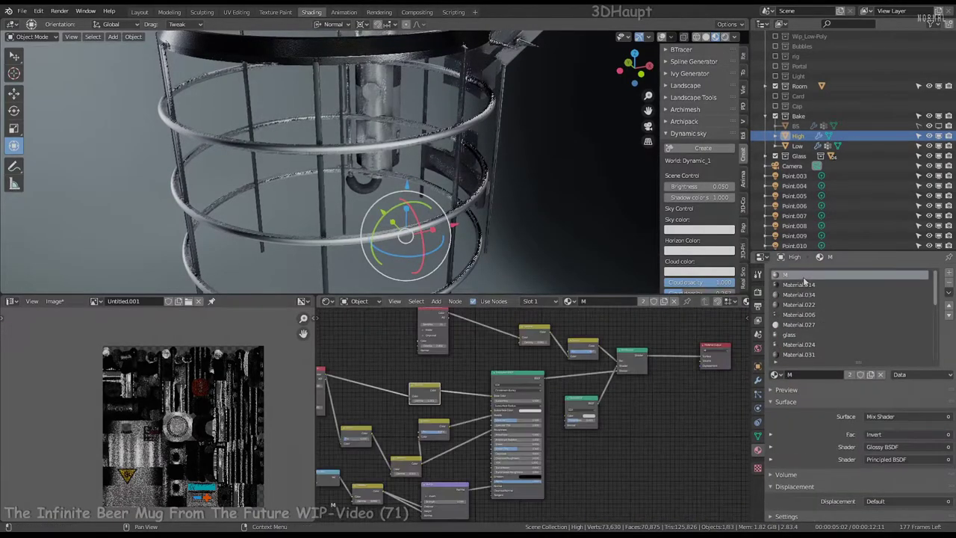
pyautogui.moveTo(596, 421); pyautogui.dragTo(464, 448, button='middle')
pyautogui.scroll(3, 507, 373)
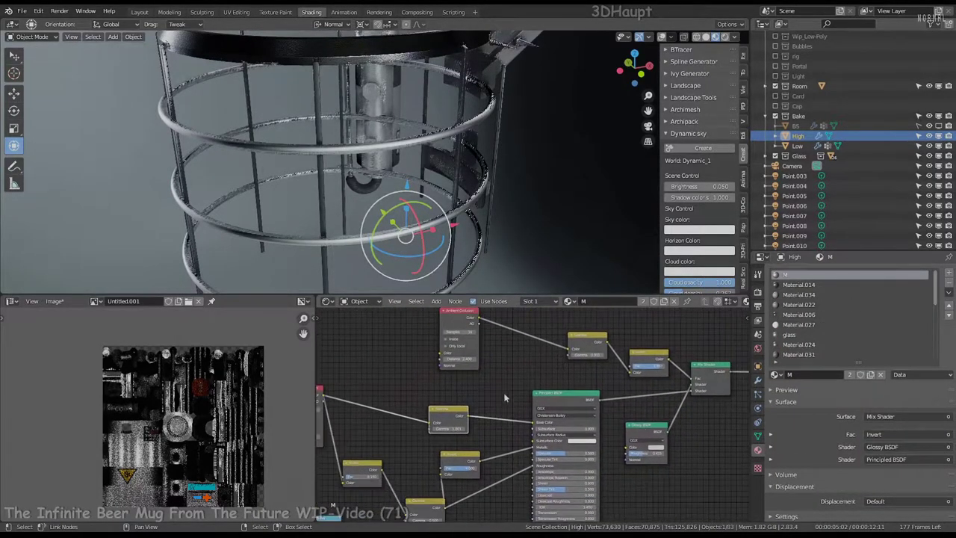
pyautogui.scroll(-2, 506, 374)
pyautogui.scroll(-1, 501, 432)
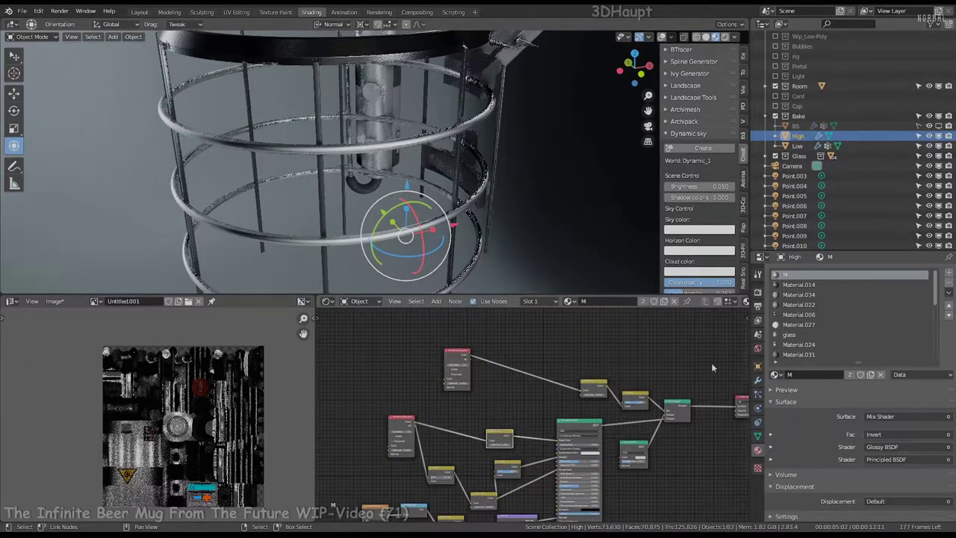
pyautogui.scroll(-1, 712, 367)
pyautogui.hotkey('ctrl', 'v')
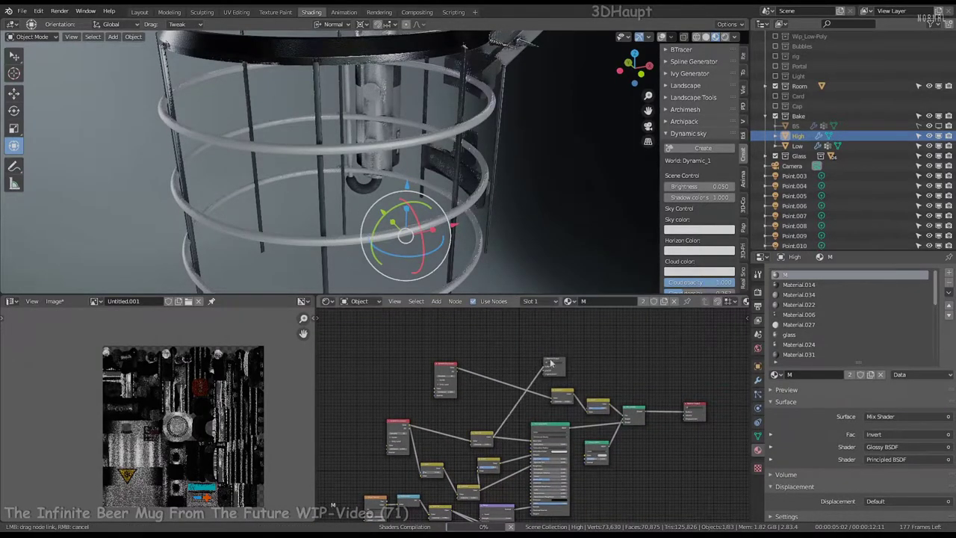
# Look at the mug's interior and bring up Material.014's node graph.
pyautogui.scroll(1, 559, 363)
pyautogui.scroll(3, 374, 164)
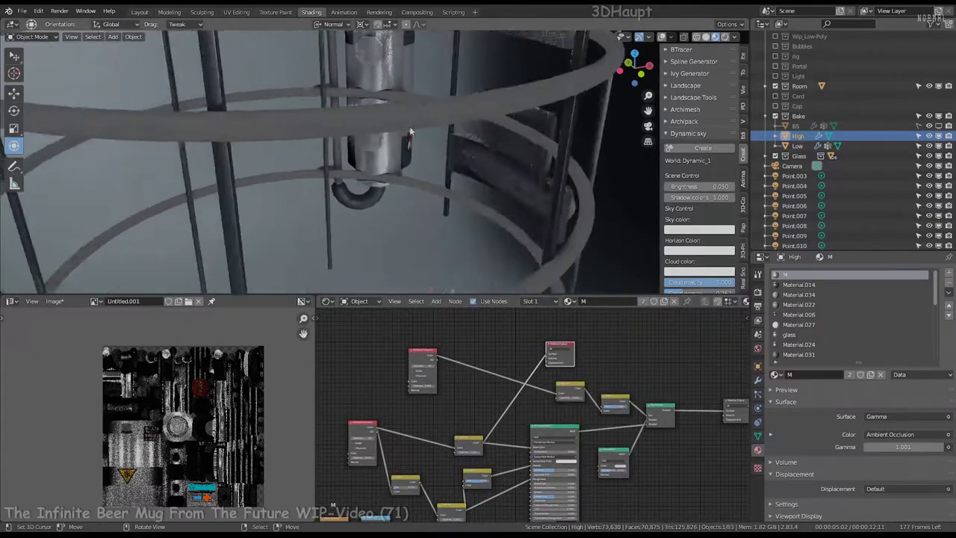
pyautogui.moveTo(373, 165)
pyautogui.mouseDown(button='middle')
pyautogui.moveTo(449, 130)
pyautogui.moveTo(486, 149)
pyautogui.mouseUp(button='middle')
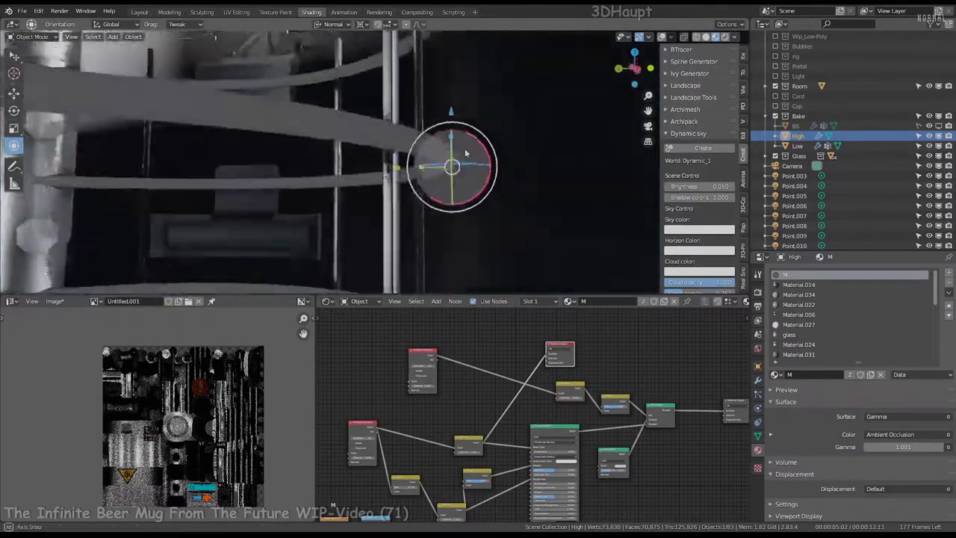
pyautogui.scroll(-1, 555, 336)
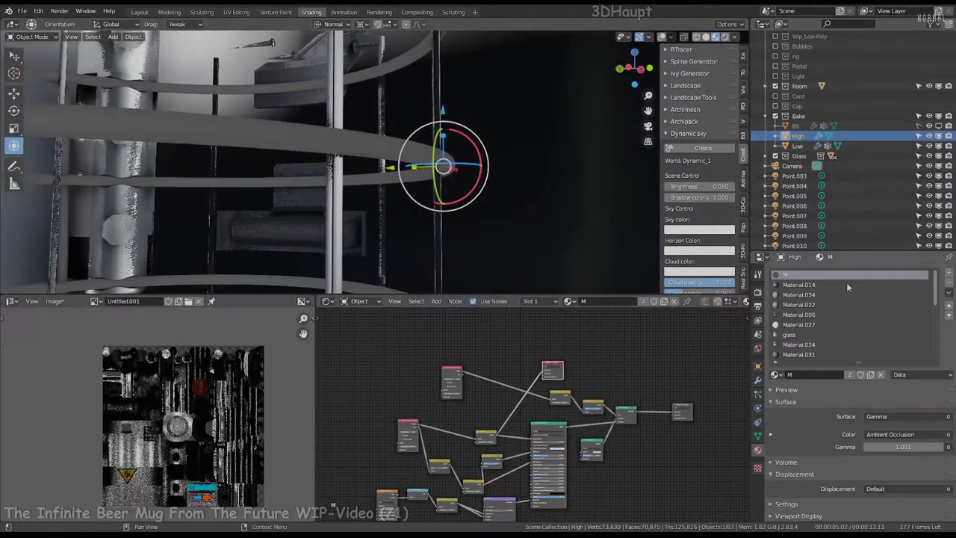
pyautogui.click(799, 284)
# Add an RGB node and link its Color to Material.014's output Surface.
pyautogui.scroll(1, 540, 368)
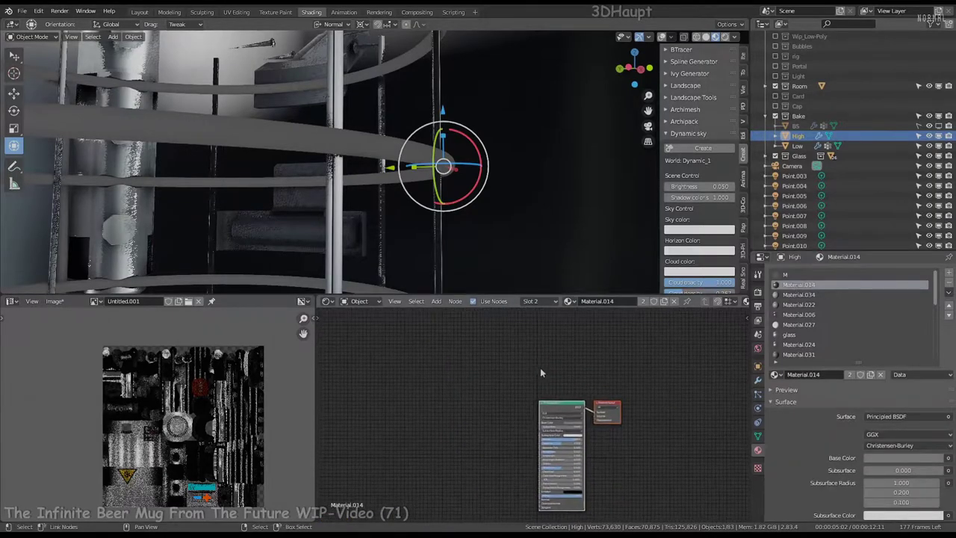
pyautogui.scroll(3, 579, 355)
pyautogui.moveTo(580, 355); pyautogui.dragTo(549, 372, button='middle')
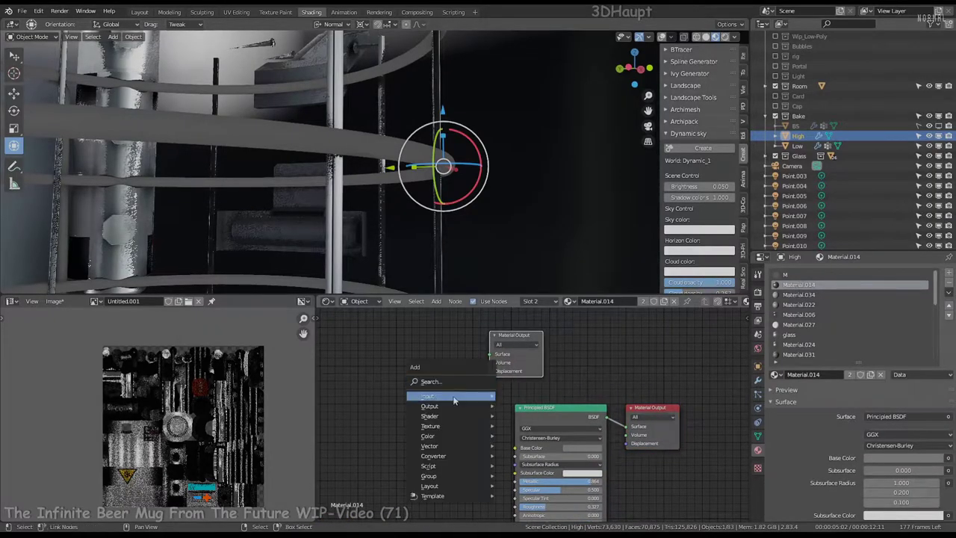
pyautogui.moveTo(448, 396)
pyautogui.click(534, 319)
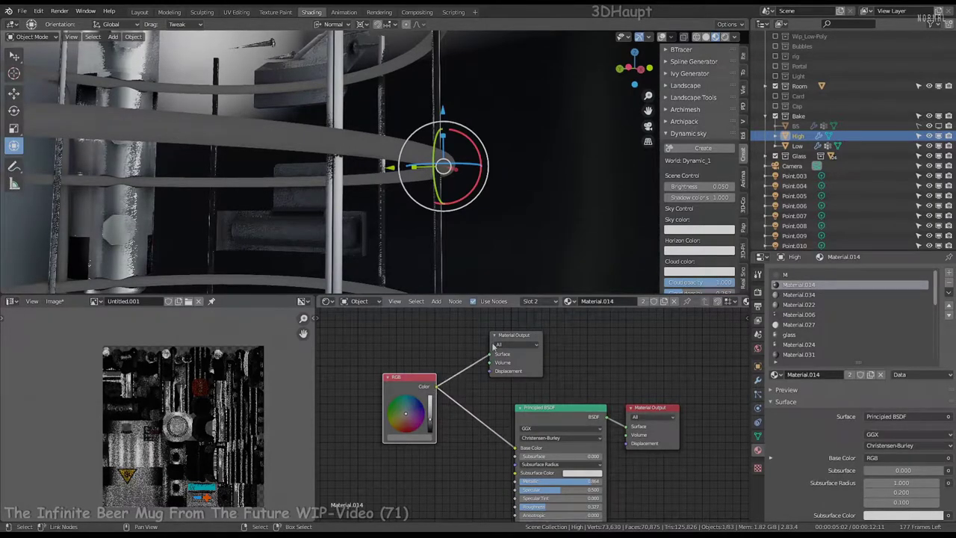
pyautogui.moveTo(493, 345); pyautogui.dragTo(646, 351)
# Purge all 8 unused data-blocks from the file via File > Clean Up.
pyautogui.moveTo(359, 210)
pyautogui.mouseDown(button='middle')
pyautogui.moveTo(437, 167)
pyautogui.moveTo(452, 187)
pyautogui.moveTo(419, 224)
pyautogui.mouseUp(button='middle')
pyautogui.moveTo(523, 448); pyautogui.dragTo(594, 426, button='middle')
pyautogui.scroll(-3, 820, 304)
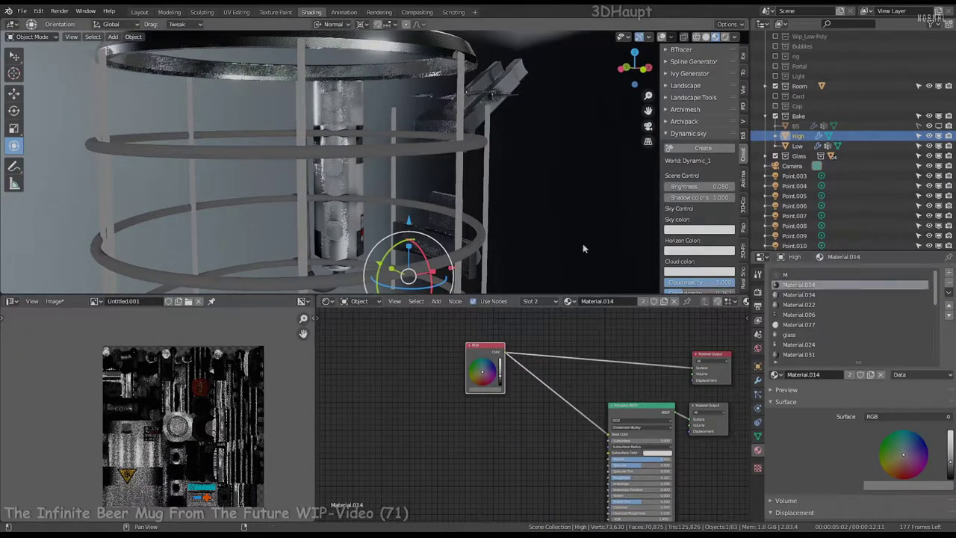
pyautogui.scroll(-3, 585, 249)
pyautogui.moveTo(449, 186)
pyautogui.mouseDown(button='middle')
pyautogui.moveTo(336, 172)
pyautogui.moveTo(410, 194)
pyautogui.mouseUp(button='middle')
pyautogui.click(22, 12)
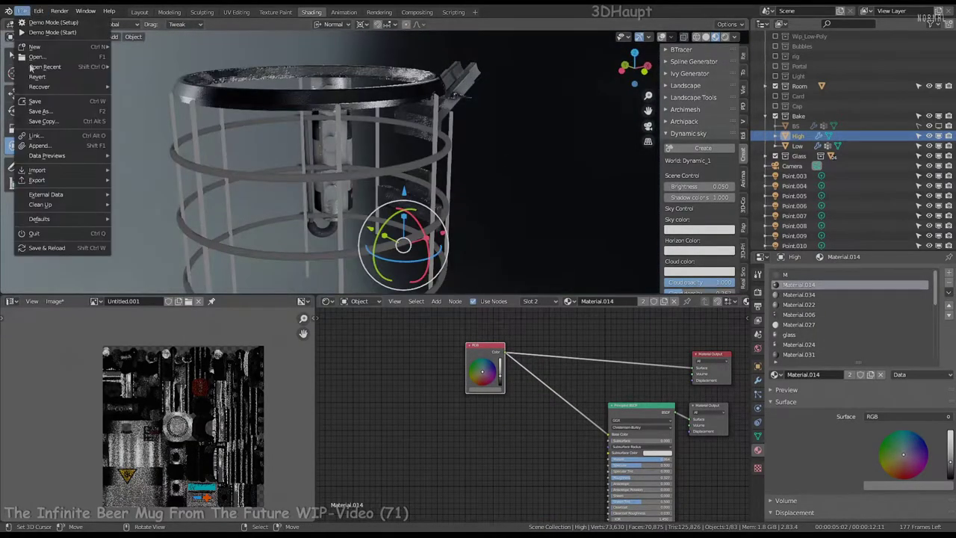
pyautogui.click(137, 204)
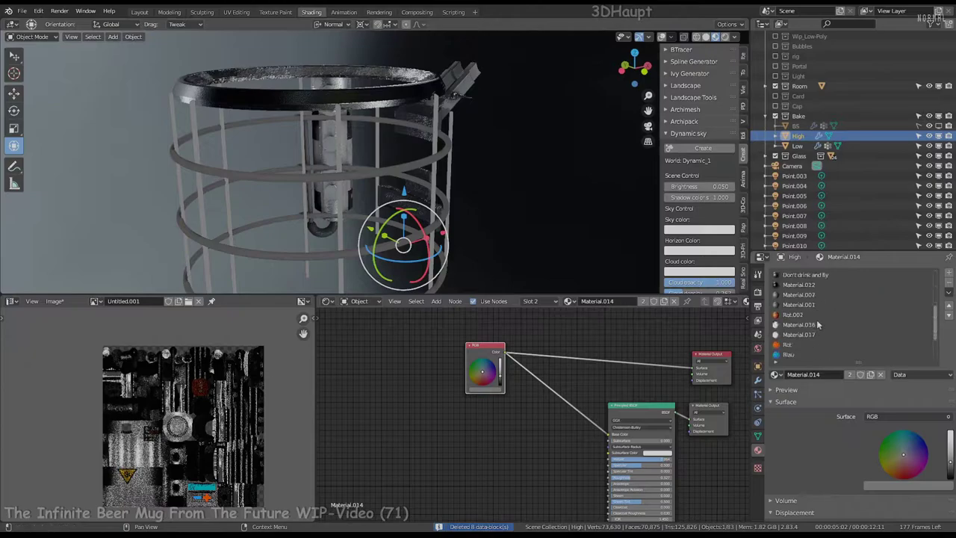
pyautogui.moveTo(547, 207)
pyautogui.mouseDown(button='middle')
pyautogui.moveTo(475, 192)
pyautogui.moveTo(451, 145)
pyautogui.moveTo(426, 169)
pyautogui.moveTo(490, 185)
pyautogui.moveTo(445, 122)
pyautogui.moveTo(396, 104)
pyautogui.mouseUp(button='middle')
pyautogui.moveTo(458, 237)
pyautogui.mouseDown(button='middle')
pyautogui.moveTo(460, 156)
pyautogui.moveTo(474, 155)
pyautogui.moveTo(465, 181)
pyautogui.moveTo(427, 163)
pyautogui.mouseUp(button='middle')
pyautogui.click(427, 164)
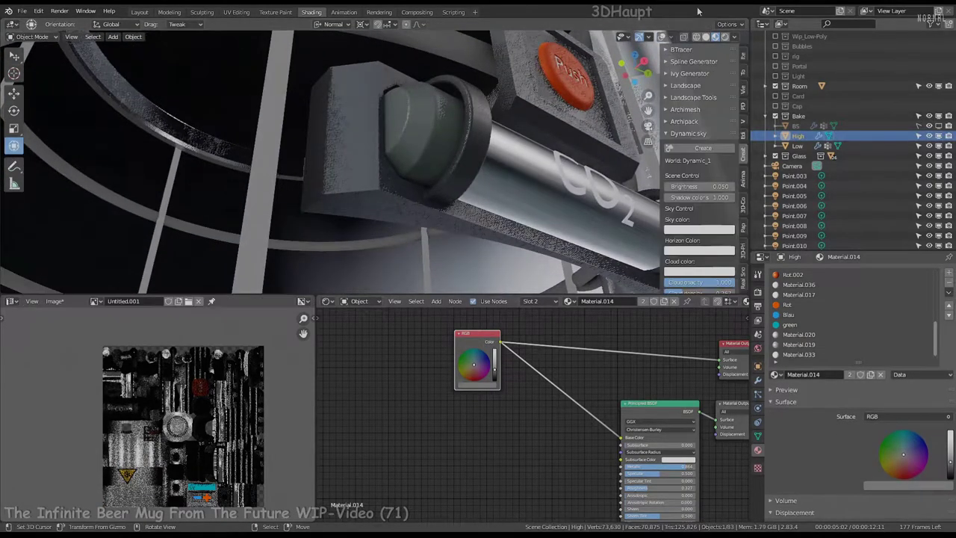
# Switch to material preview shading and enter Edit Mode on High.
pyautogui.click(706, 38)
pyautogui.click(717, 37)
pyautogui.press('Tab')
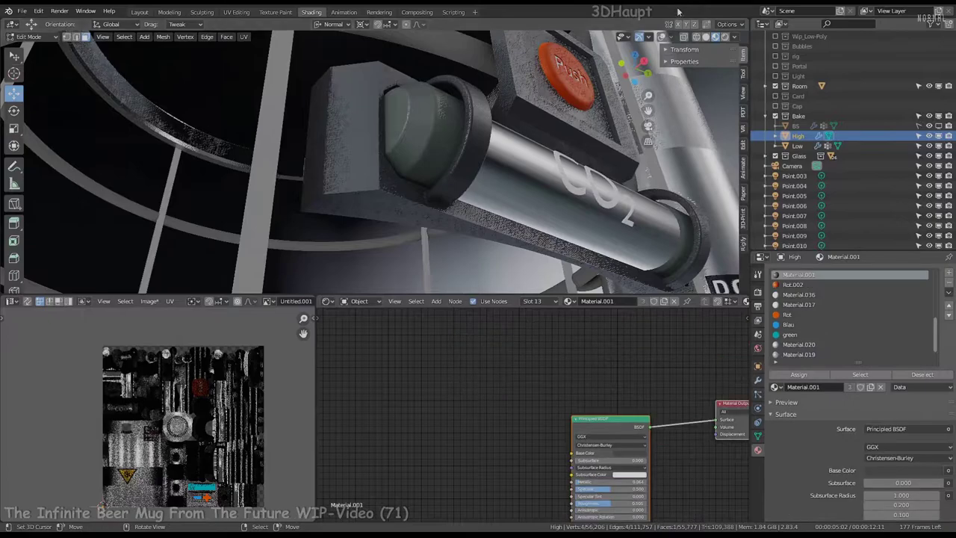
pyautogui.scroll(-2, 610, 423)
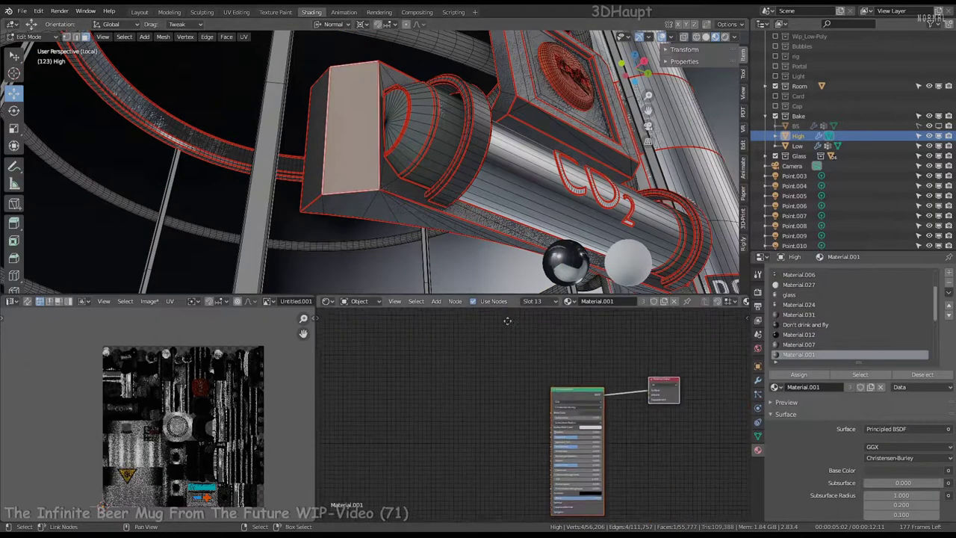
pyautogui.scroll(3, 610, 422)
# Add an RGB node and connect it to Material.001's Principled BSDF Base Color.
pyautogui.hotkey('shift', 'a')
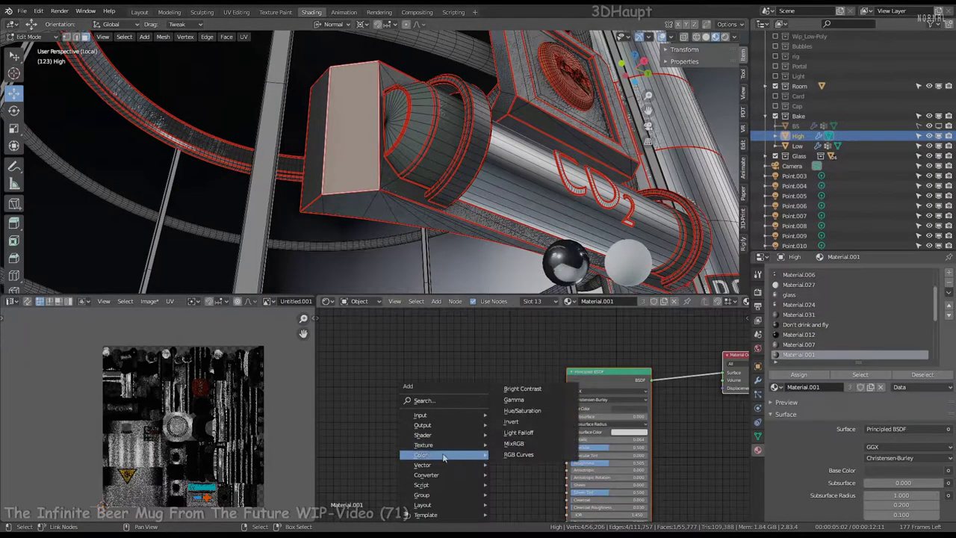
pyautogui.click(515, 443)
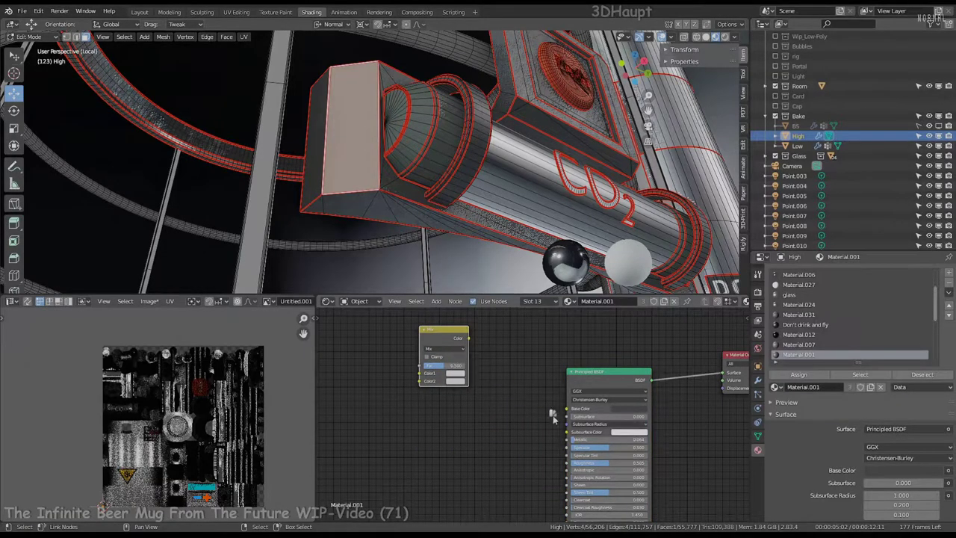
pyautogui.hotkey('shift', 'a')
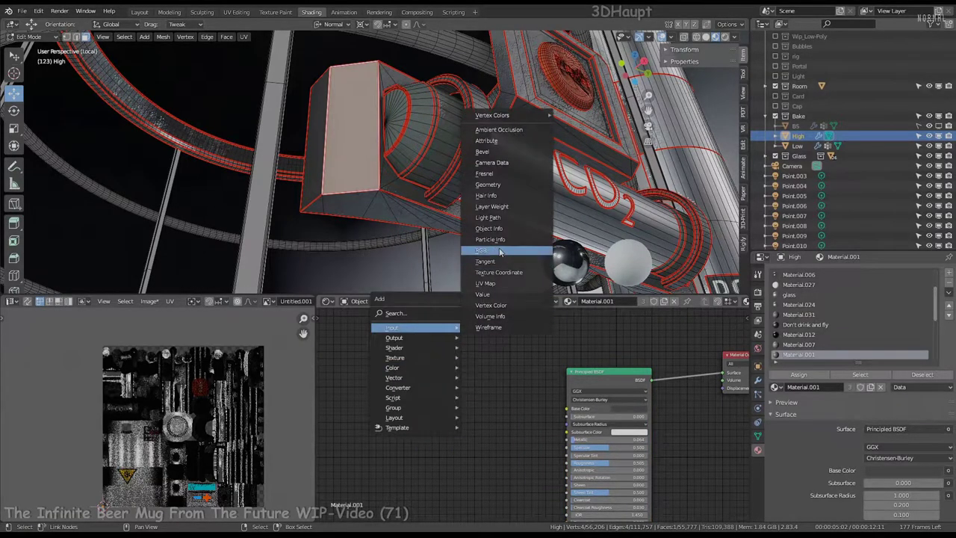
pyautogui.click(493, 251)
pyautogui.moveTo(494, 358); pyautogui.dragTo(567, 408)
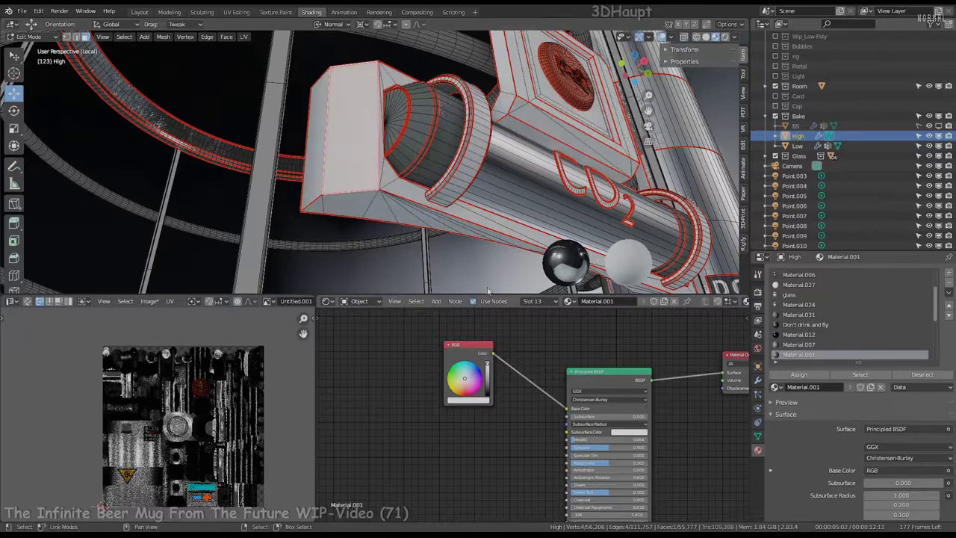
pyautogui.scroll(-2, 525, 350)
# Toggle to Object Mode and back into Edit Mode with the 3D view maximized.
pyautogui.moveTo(480, 364); pyautogui.dragTo(437, 361)
pyautogui.press('Tab')
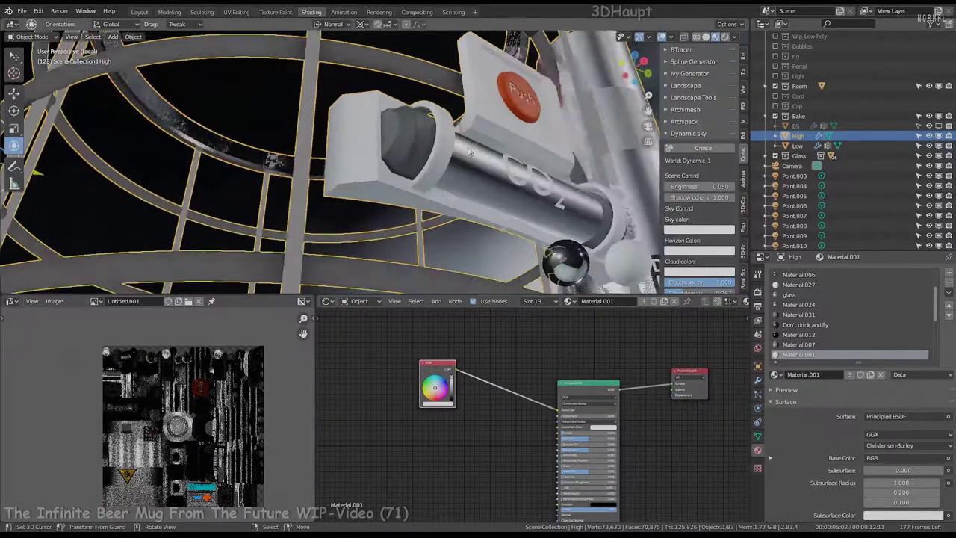
pyautogui.moveTo(478, 172)
pyautogui.mouseDown(button='middle')
pyautogui.moveTo(461, 157)
pyautogui.moveTo(433, 172)
pyautogui.moveTo(434, 147)
pyautogui.moveTo(348, 313)
pyautogui.moveTo(330, 307)
pyautogui.mouseUp(button='middle')
pyautogui.press('Tab')
pyautogui.hotkey('ctrl', 'space')
pyautogui.scroll(-5, 434, 147)
# Select the holder faces by shared material and separate them into High.001.
pyautogui.scroll(8, 347, 314)
pyautogui.press('l')
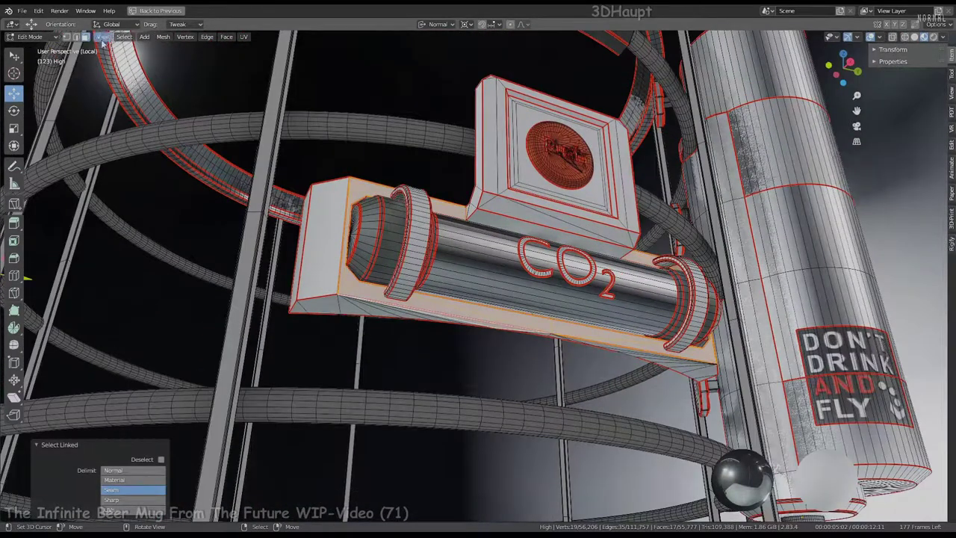
pyautogui.click(319, 249)
pyautogui.hotkey('shift', 'g')
pyautogui.click(319, 250)
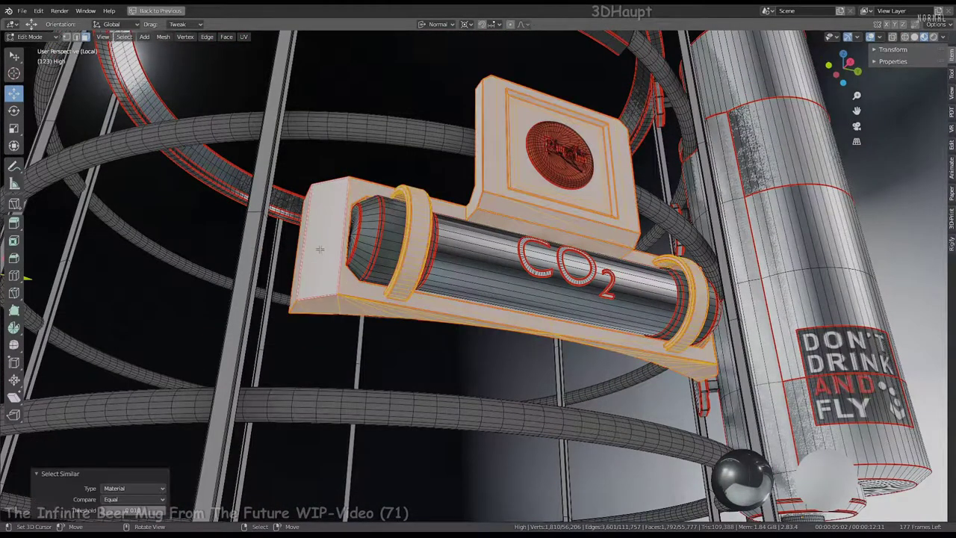
pyautogui.click(321, 249)
pyautogui.press('Tab')
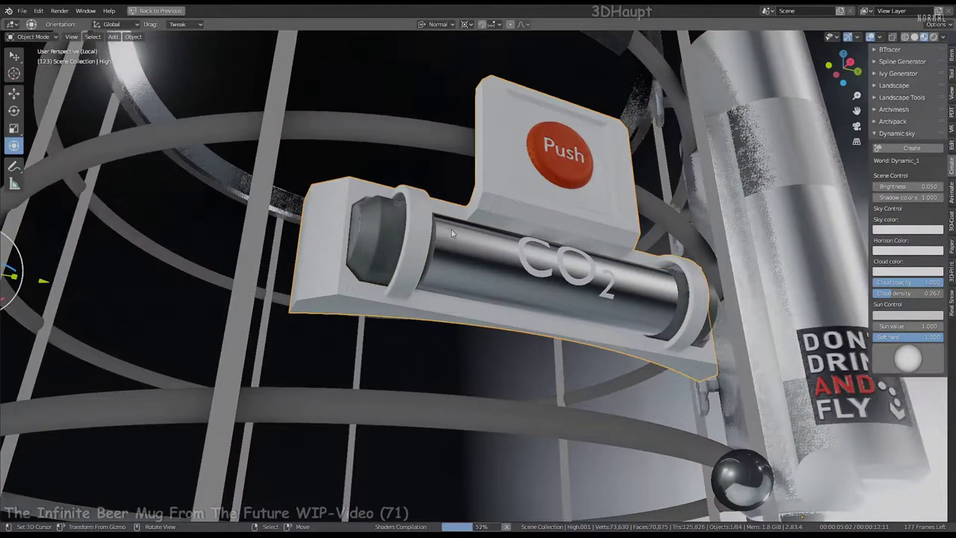
pyautogui.click(451, 233)
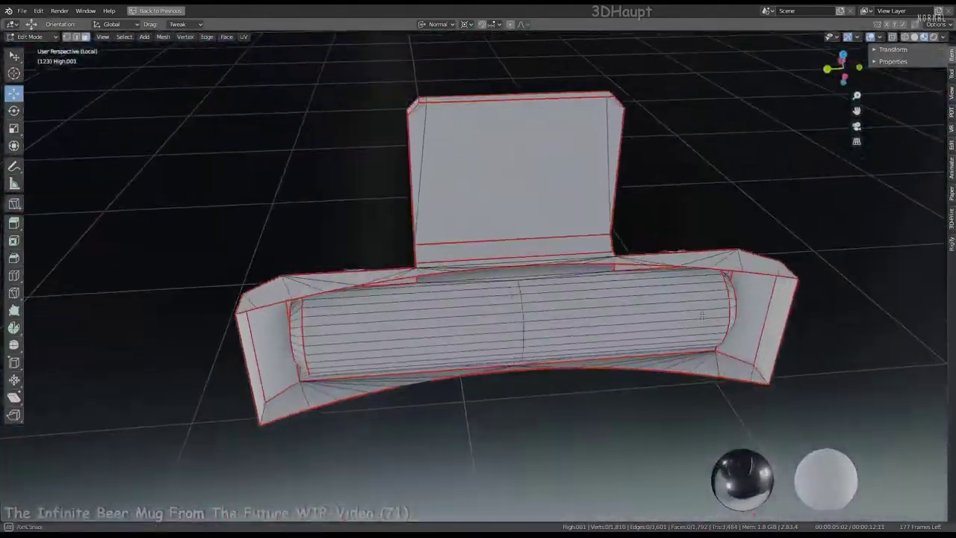
# Merge by distance on the whole holder mesh and save the file.
pyautogui.press('l')
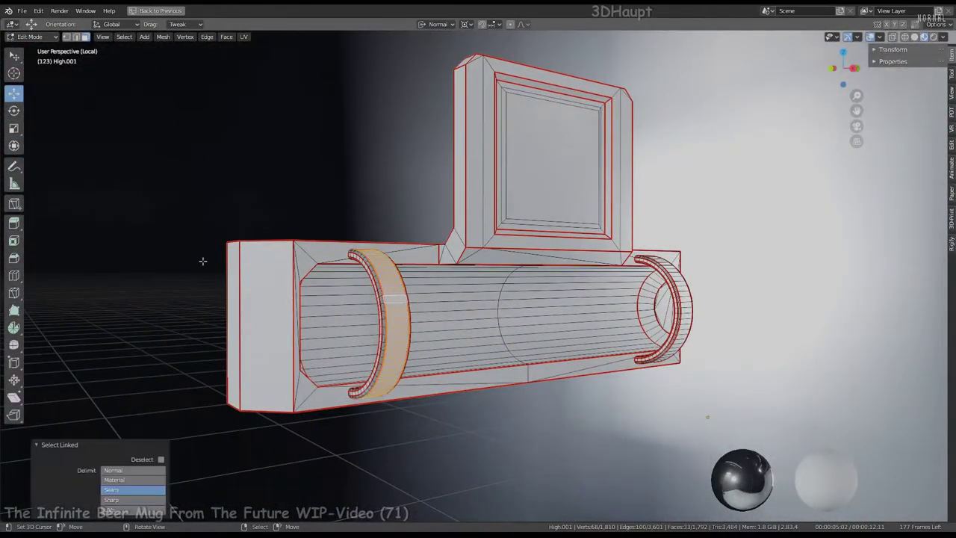
pyautogui.press('a')
pyautogui.press('q')
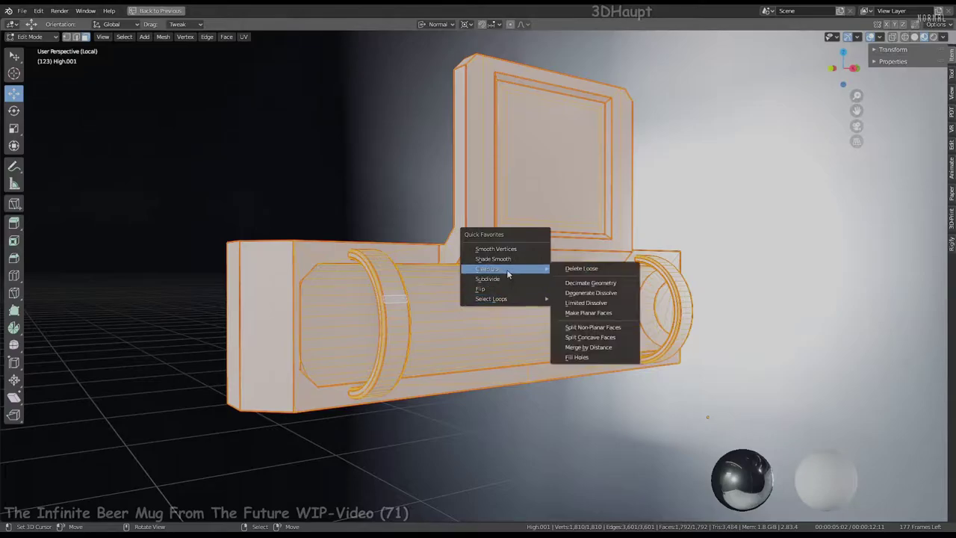
pyautogui.hotkey('ctrl', 's')
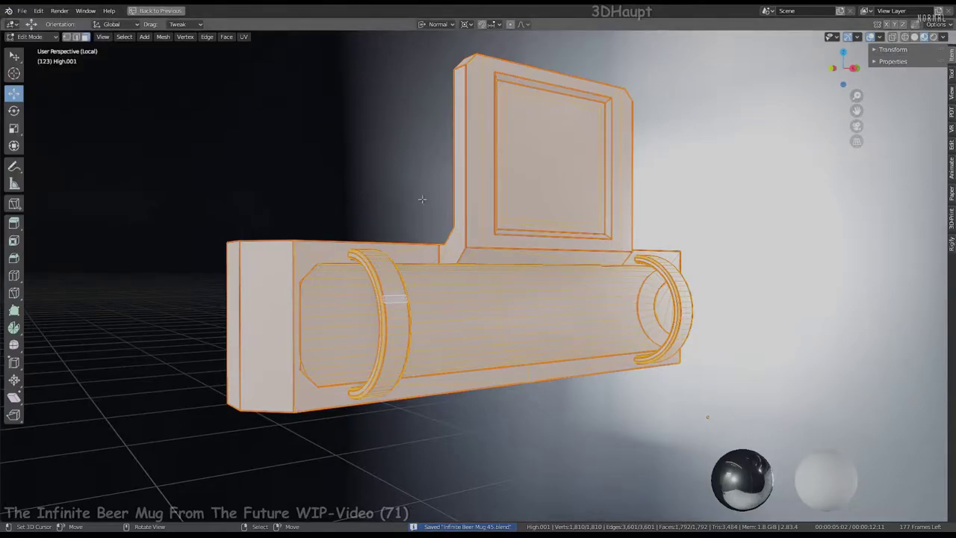
pyautogui.click(460, 292)
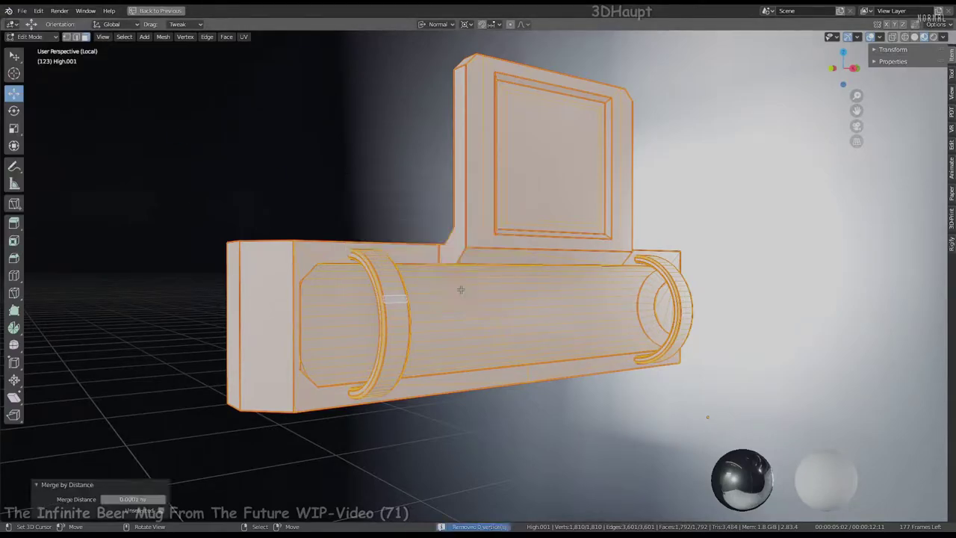
# Reselect all geometry and select the mesh's boundary loops.
pyautogui.hotkey('alt', 'a')
pyautogui.press('a')
pyautogui.press('q')
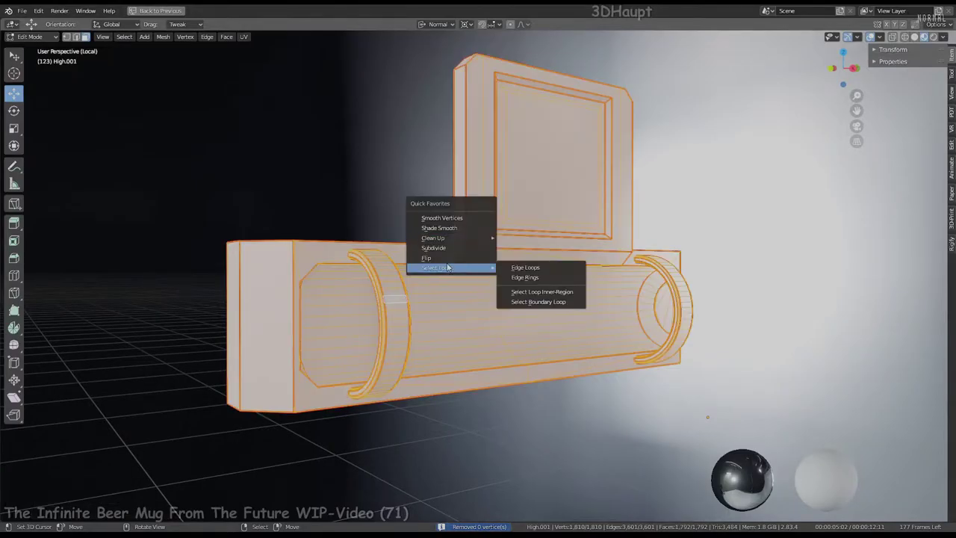
pyautogui.click(544, 302)
pyautogui.moveTo(544, 302)
pyautogui.mouseDown(button='middle')
pyautogui.moveTo(612, 273)
pyautogui.moveTo(566, 258)
pyautogui.moveTo(572, 285)
pyautogui.mouseUp(button='middle')
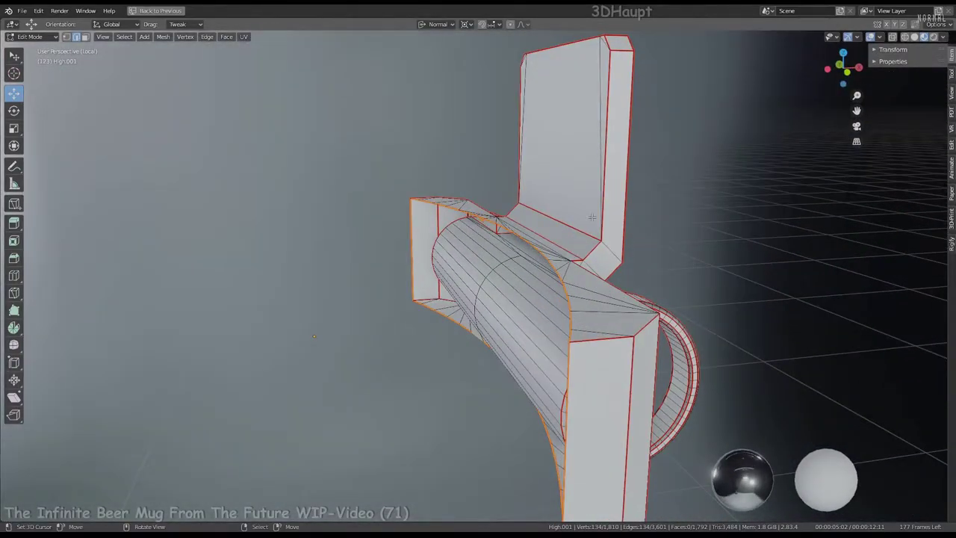
pyautogui.scroll(-3, 592, 216)
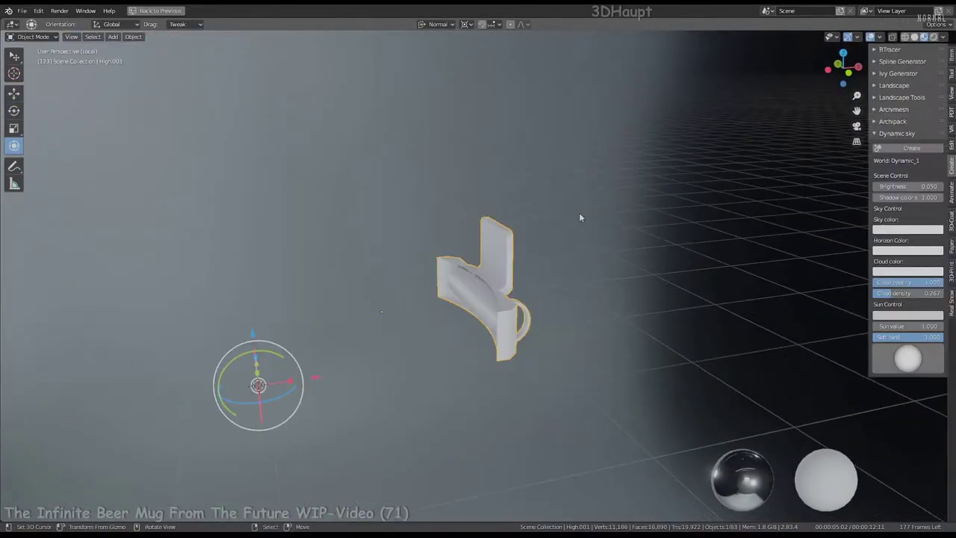
pyautogui.scroll(-4, 527, 247)
# Back in Edit Mode, merge the holder's duplicate vertices by distance again.
pyautogui.press('Tab')
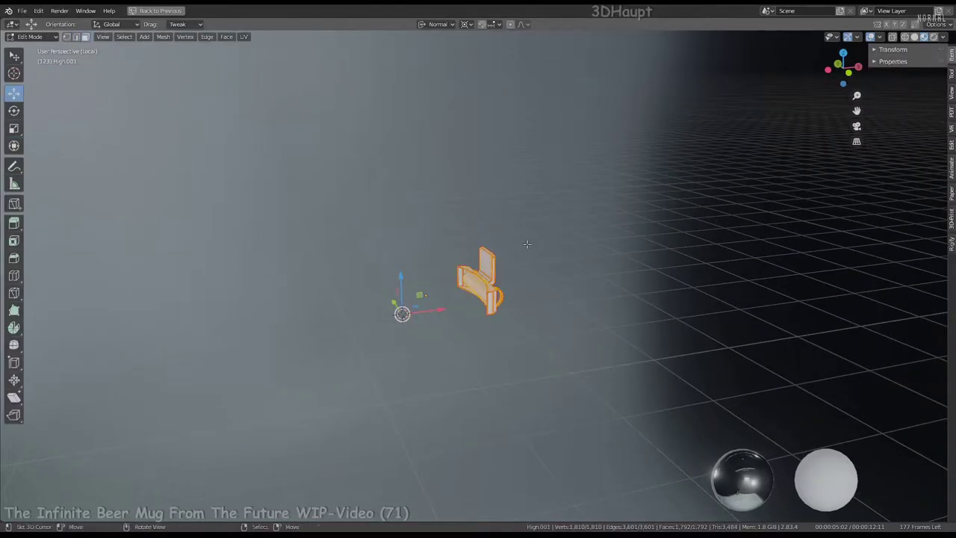
pyautogui.scroll(4, 527, 244)
pyautogui.scroll(2, 526, 244)
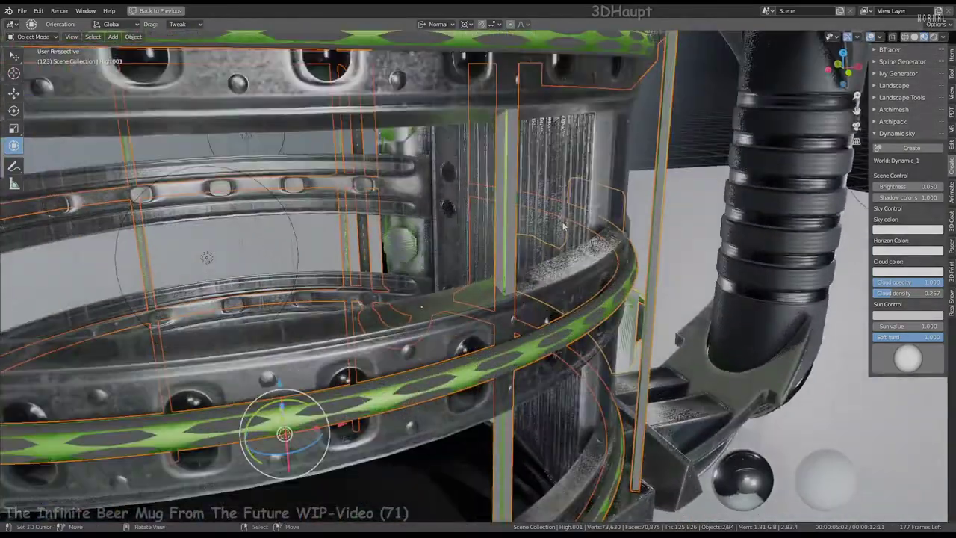
pyautogui.moveTo(564, 226); pyautogui.dragTo(589, 277, button='middle')
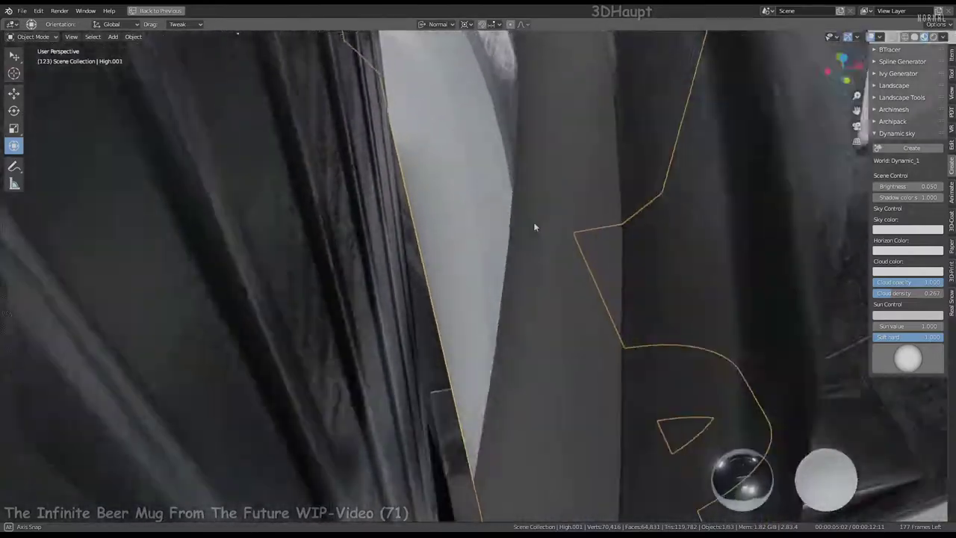
pyautogui.keyDown('shift'); pyautogui.moveTo(544, 199); pyautogui.dragTo(547, 198, button='middle'); pyautogui.keyUp('shift')
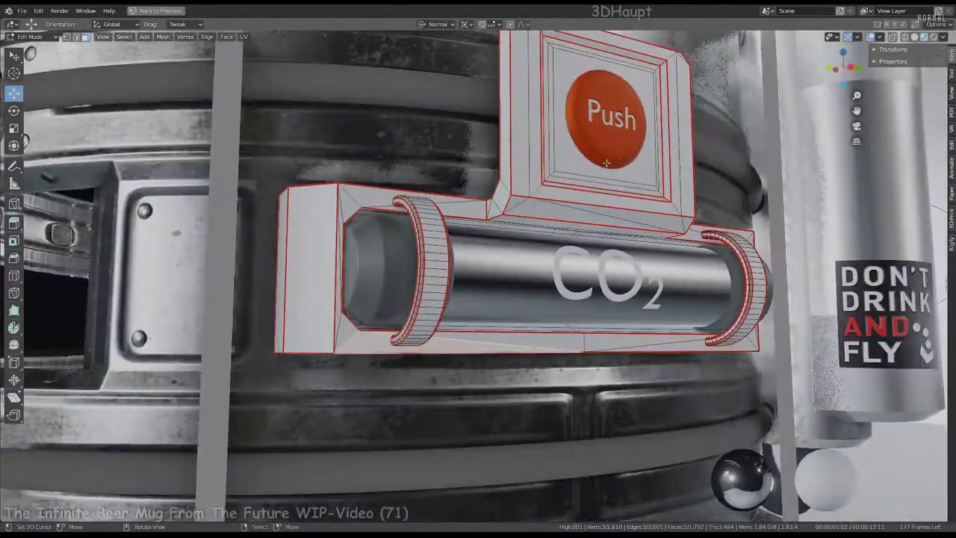
pyautogui.press('q')
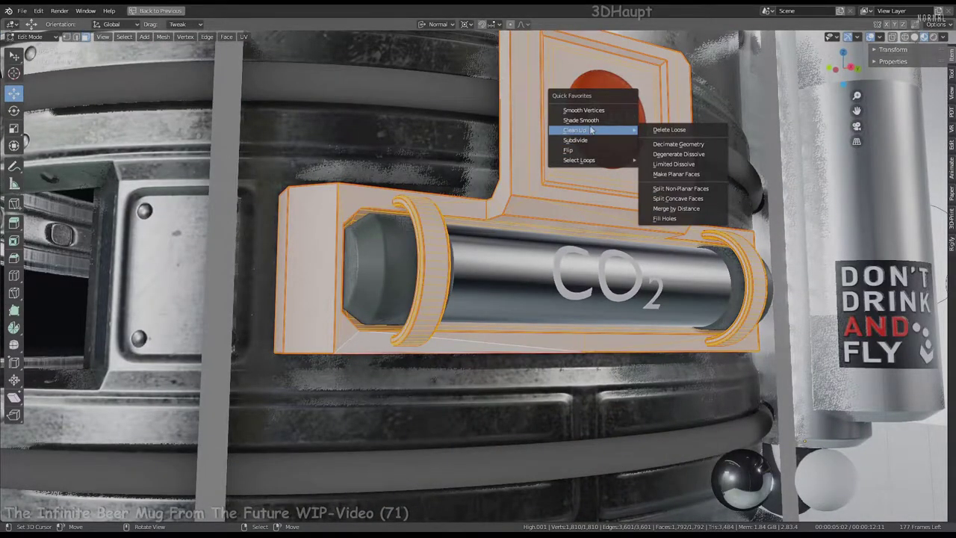
pyautogui.click(687, 214)
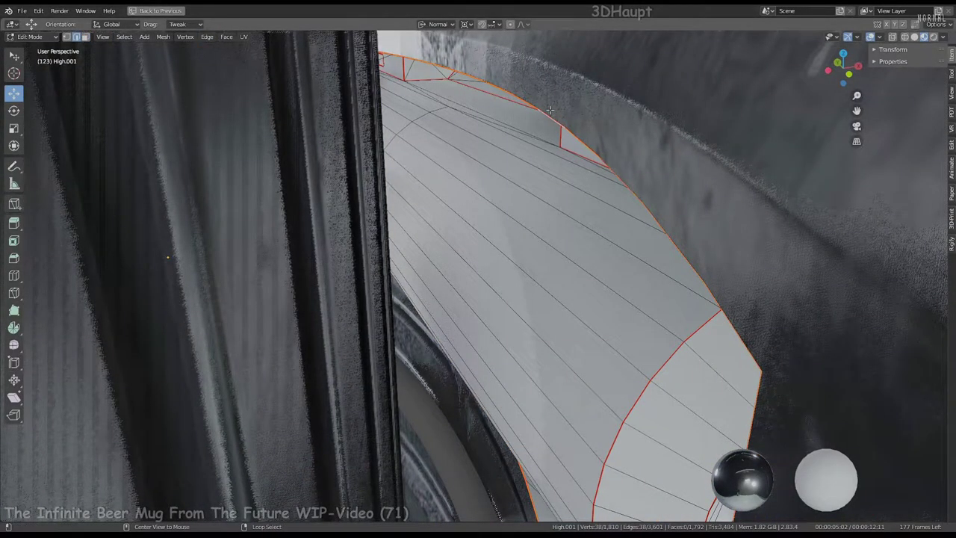
# Set the pivot to Median Point and extrude the selected rim edges, merging duplicates.
pyautogui.moveTo(550, 109); pyautogui.dragTo(511, 155, button='middle')
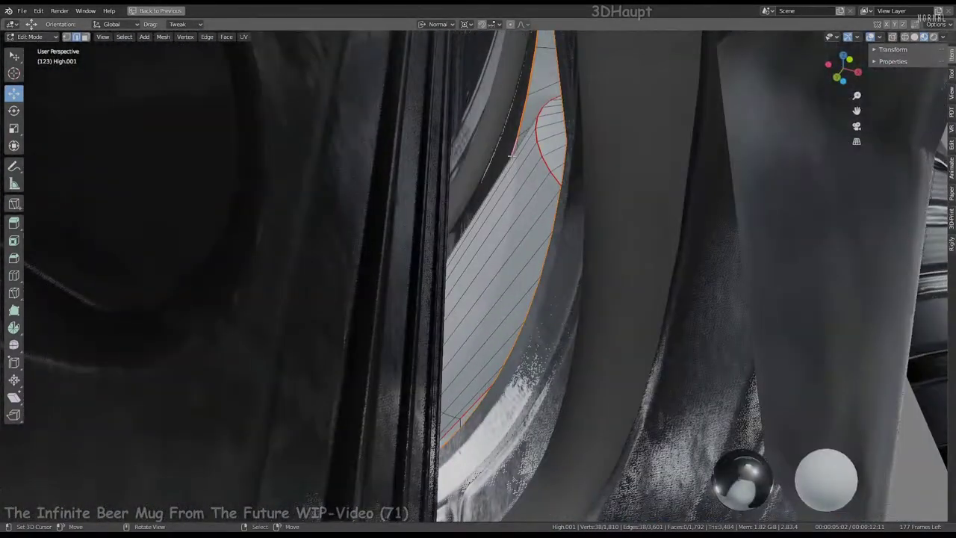
pyautogui.click(15, 146)
pyautogui.moveTo(530, 175); pyautogui.dragTo(706, 161, button='middle')
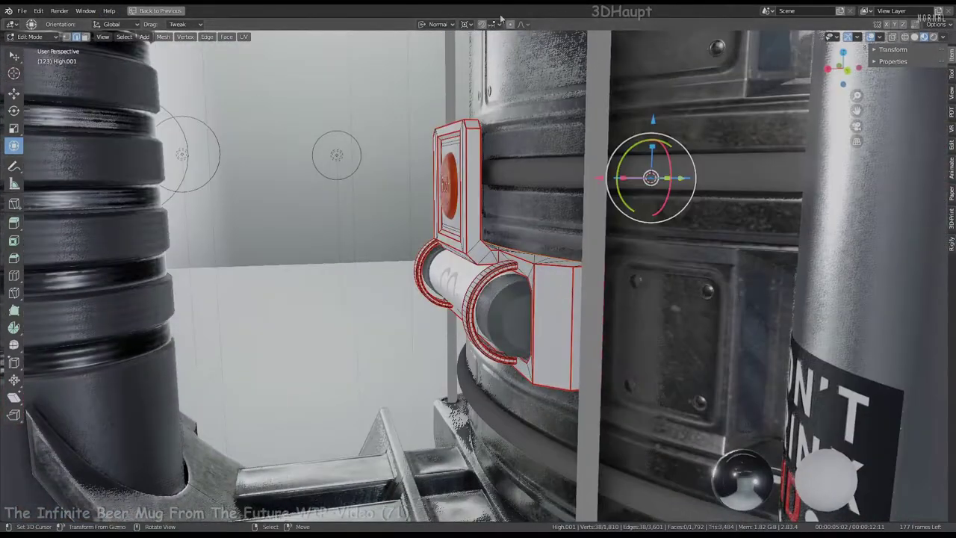
pyautogui.click(466, 24)
pyautogui.click(482, 71)
pyautogui.moveTo(482, 71)
pyautogui.mouseDown(button='middle')
pyautogui.moveTo(473, 141)
pyautogui.moveTo(495, 143)
pyautogui.mouseUp(button='middle')
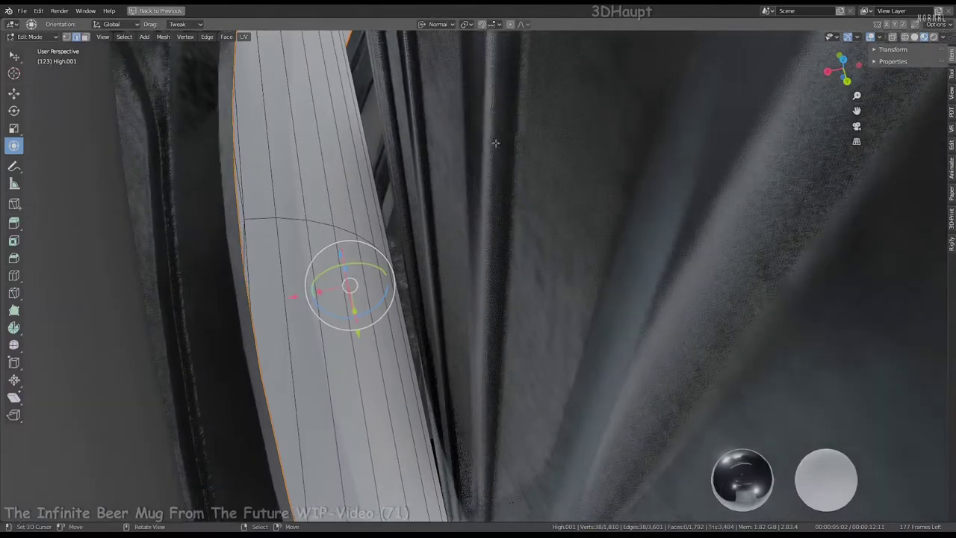
pyautogui.press('e')
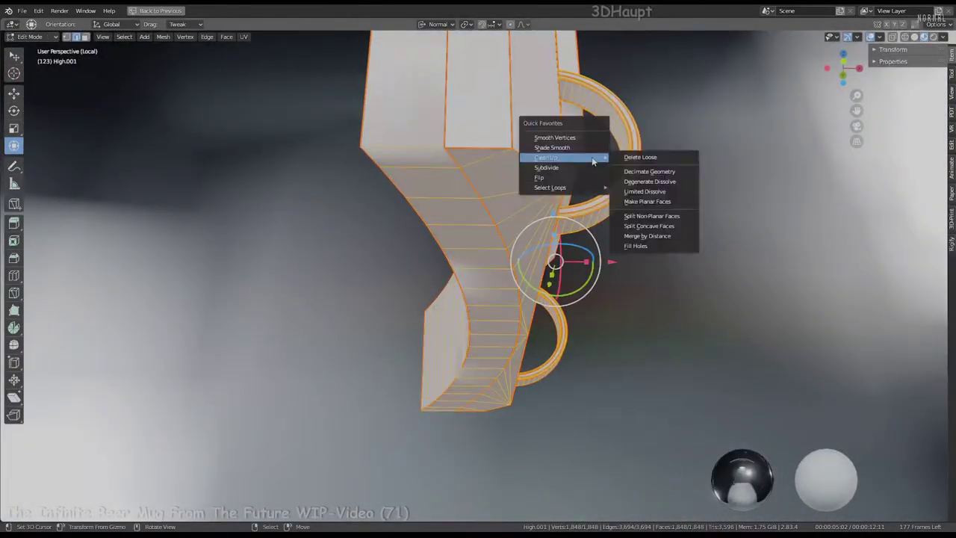
pyautogui.click(661, 242)
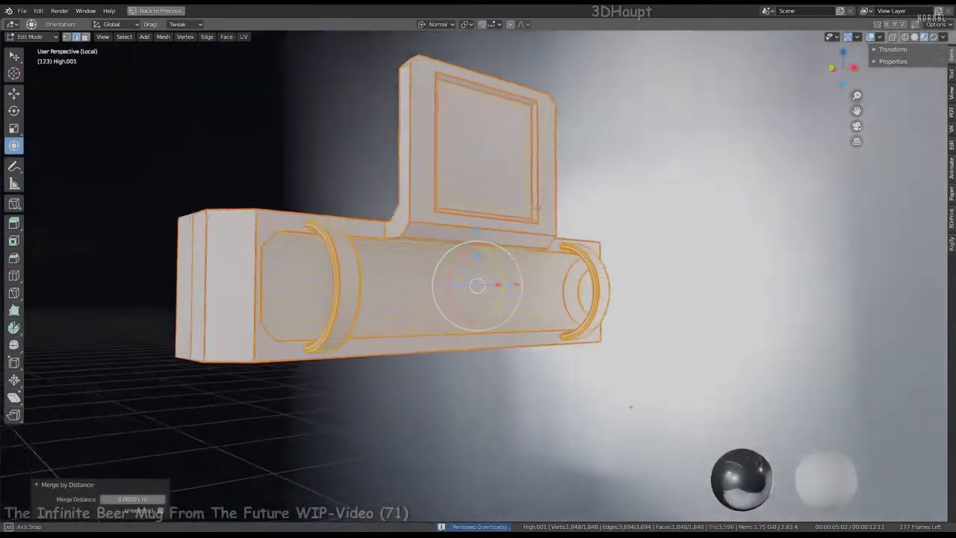
# Separate the selected ring geometry into its own object and select it.
pyautogui.press('p')
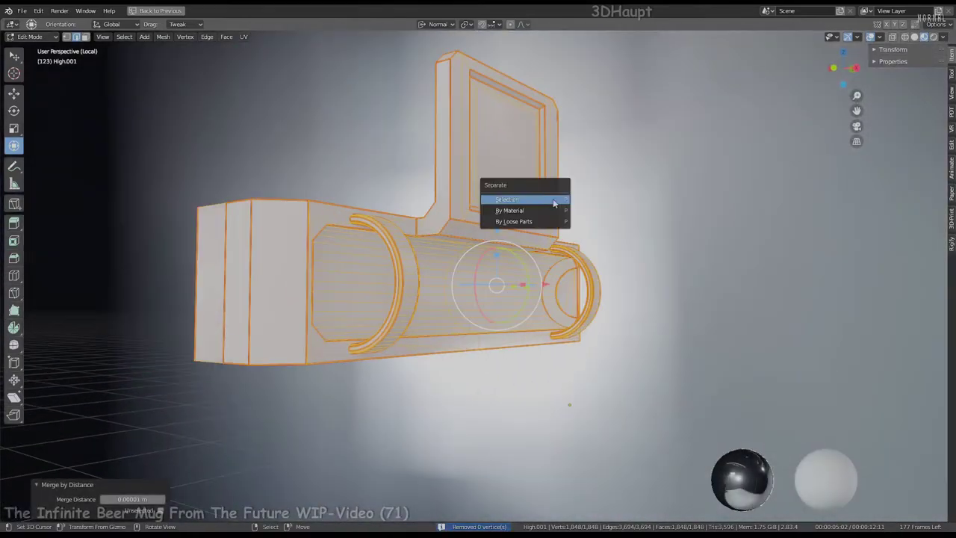
pyautogui.click(555, 203)
pyautogui.press('q')
pyautogui.click(445, 232)
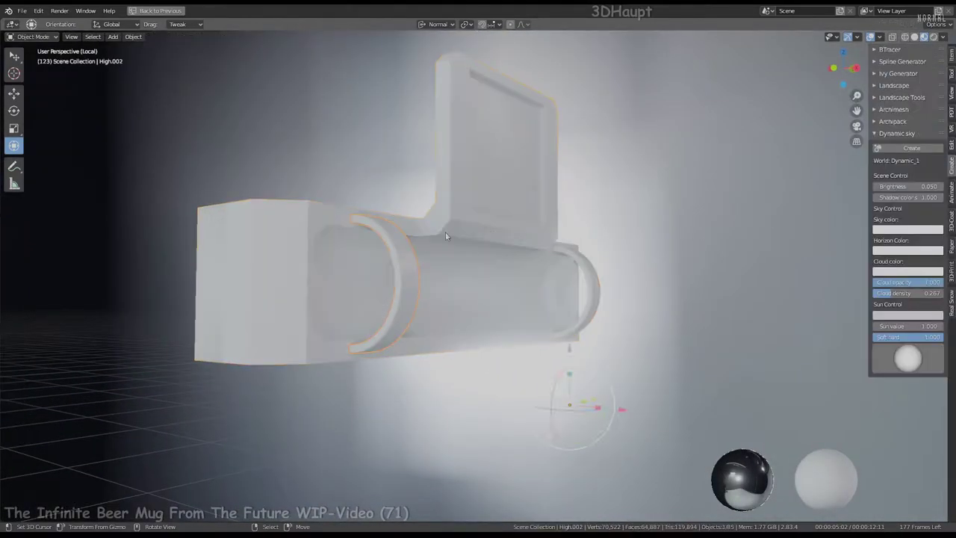
pyautogui.moveTo(515, 171)
pyautogui.mouseDown(button='middle')
pyautogui.moveTo(499, 140)
pyautogui.moveTo(508, 194)
pyautogui.mouseUp(button='middle')
# Remove the EdgeSplit modifier from the active holder piece.
pyautogui.hotkey('ctrl', 'space')
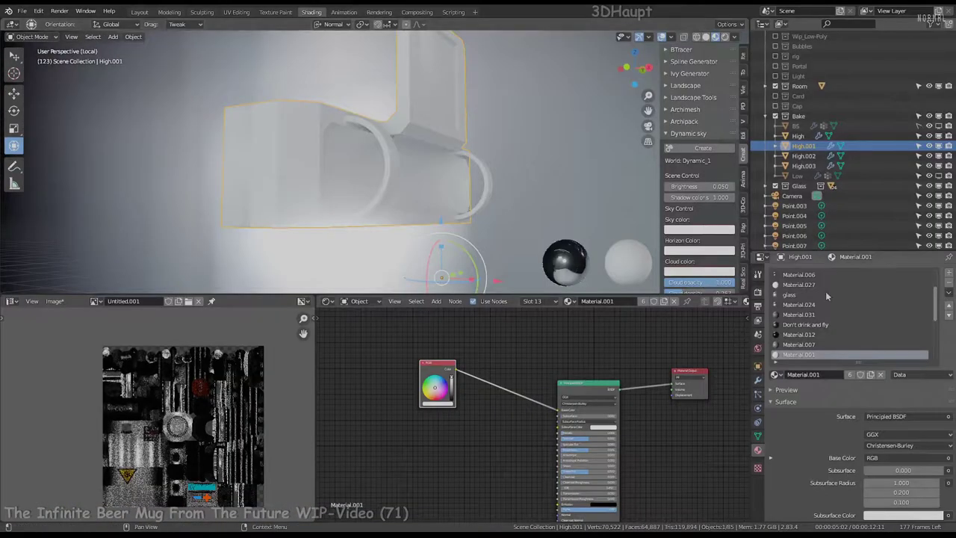
pyautogui.click(758, 381)
pyautogui.moveTo(389, 165)
pyautogui.mouseDown(button='middle')
pyautogui.moveTo(418, 150)
pyautogui.moveTo(367, 141)
pyautogui.moveTo(422, 190)
pyautogui.mouseUp(button='middle')
pyautogui.click(947, 309)
# Select rings High.002 and High.003 and edit their meshes together.
pyautogui.click(399, 145)
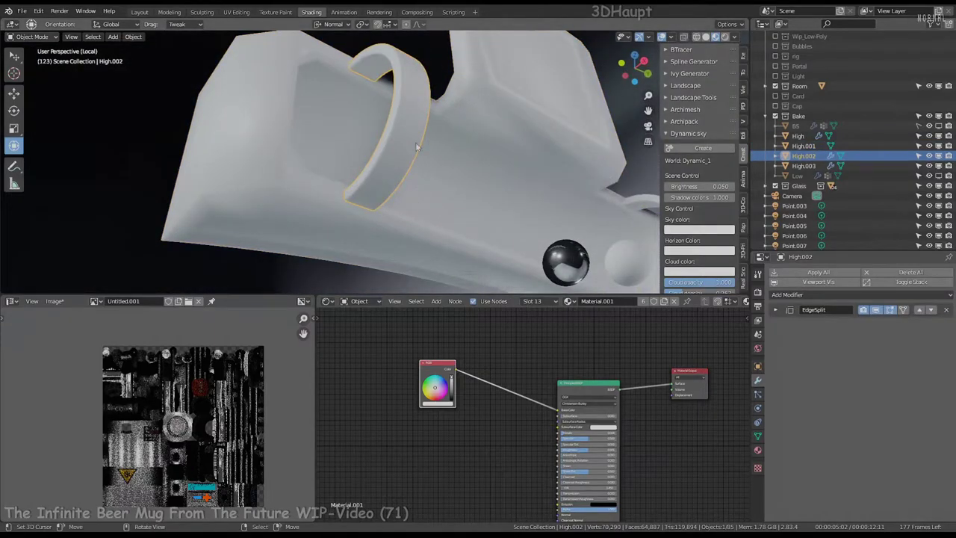
pyautogui.moveTo(416, 142); pyautogui.dragTo(450, 129, button='middle')
pyautogui.keyDown('shift'); pyautogui.click(538, 213); pyautogui.keyUp('shift')
pyautogui.press('Tab')
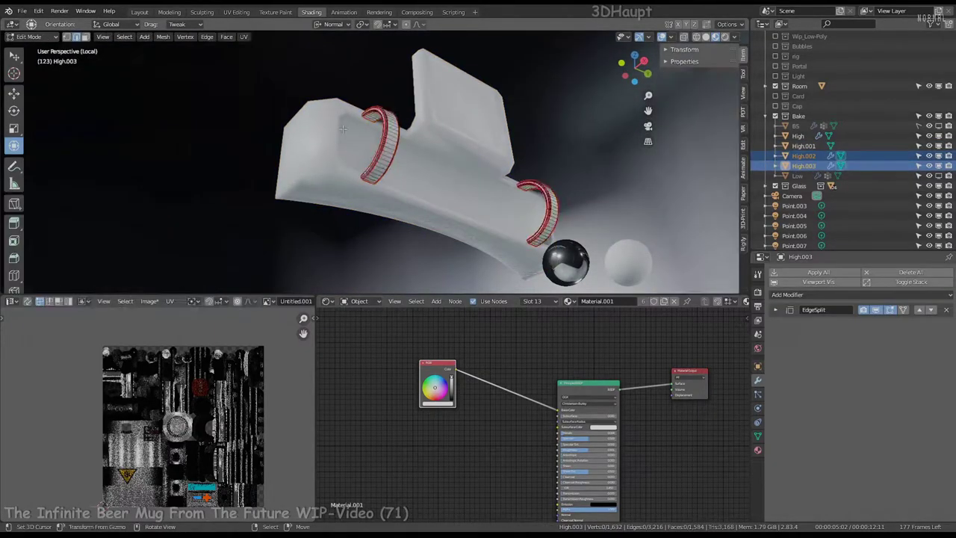
pyautogui.scroll(5, 343, 129)
pyautogui.moveTo(343, 129); pyautogui.dragTo(391, 147, button='middle')
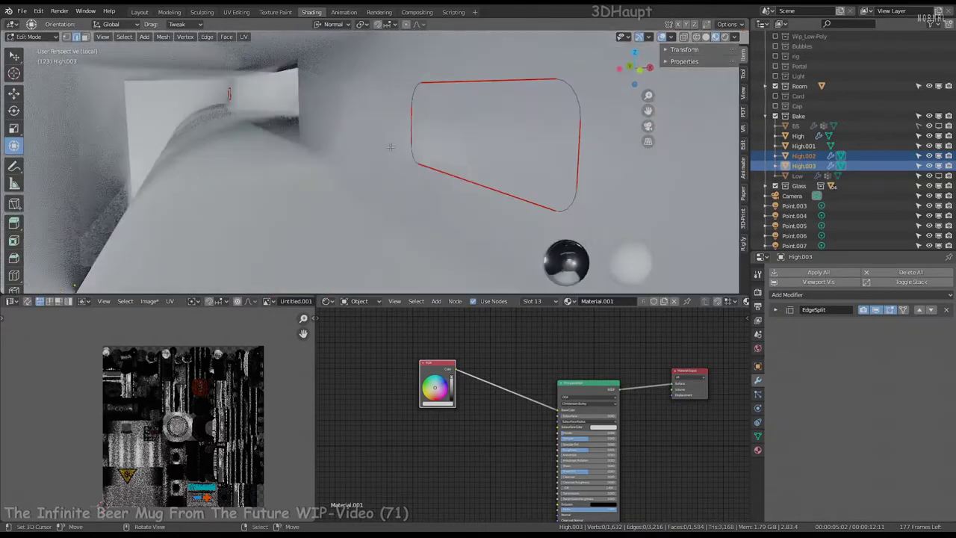
# Nudge the ring edges slightly along X and fill the open loop with faces.
pyautogui.rightClick(428, 112)
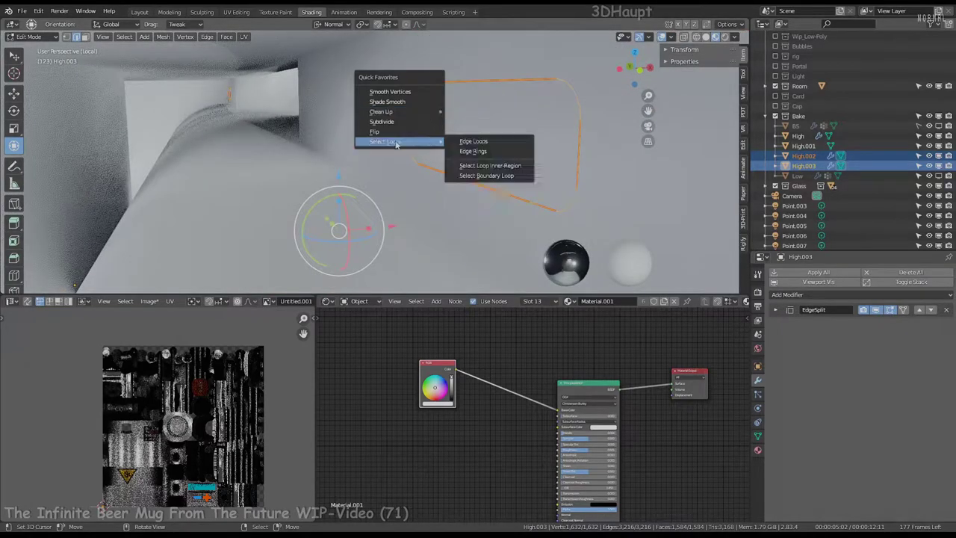
pyautogui.moveTo(418, 127)
pyautogui.keyDown('alt'); pyautogui.mouseDown(button='middle')
pyautogui.moveTo(366, 138)
pyautogui.moveTo(433, 139)
pyautogui.mouseUp(button='middle'); pyautogui.keyUp('alt')
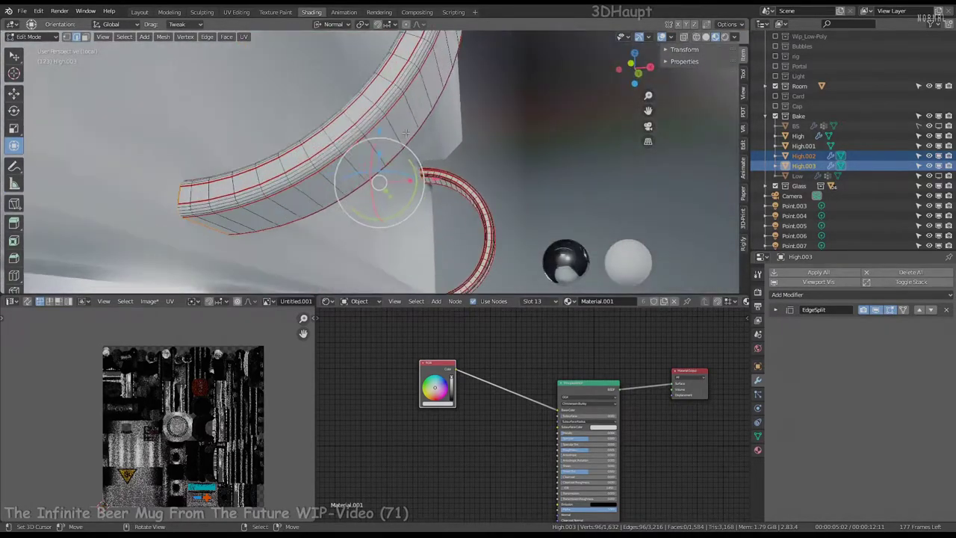
pyautogui.moveTo(423, 186); pyautogui.dragTo(418, 186)
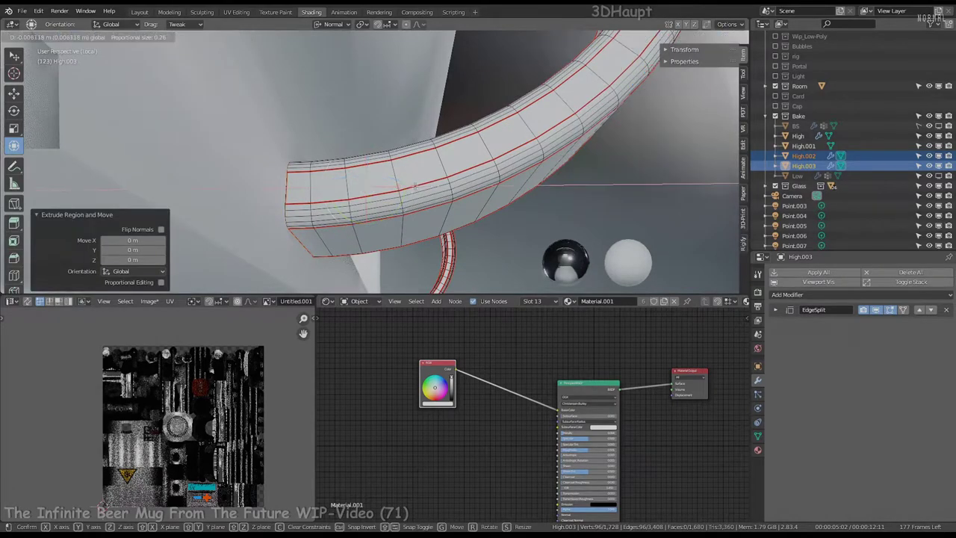
pyautogui.keyDown('alt'); pyautogui.moveTo(420, 187); pyautogui.dragTo(436, 189, button='middle'); pyautogui.keyUp('alt')
pyautogui.press('f')
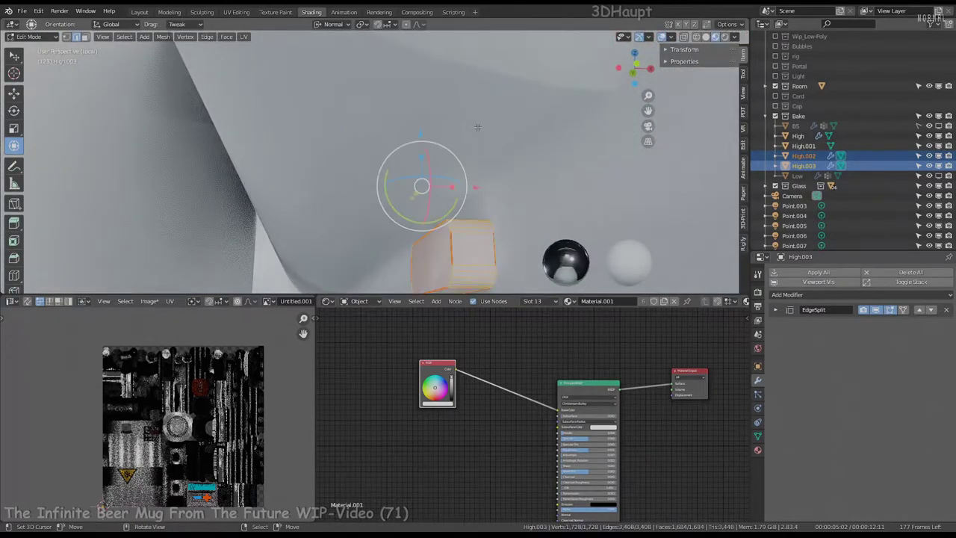
pyautogui.press('Tab')
# Apply rotation to High.001 and High.003 via Ctrl+A.
pyautogui.moveTo(477, 127); pyautogui.dragTo(399, 114, button='middle')
pyautogui.click(383, 177)
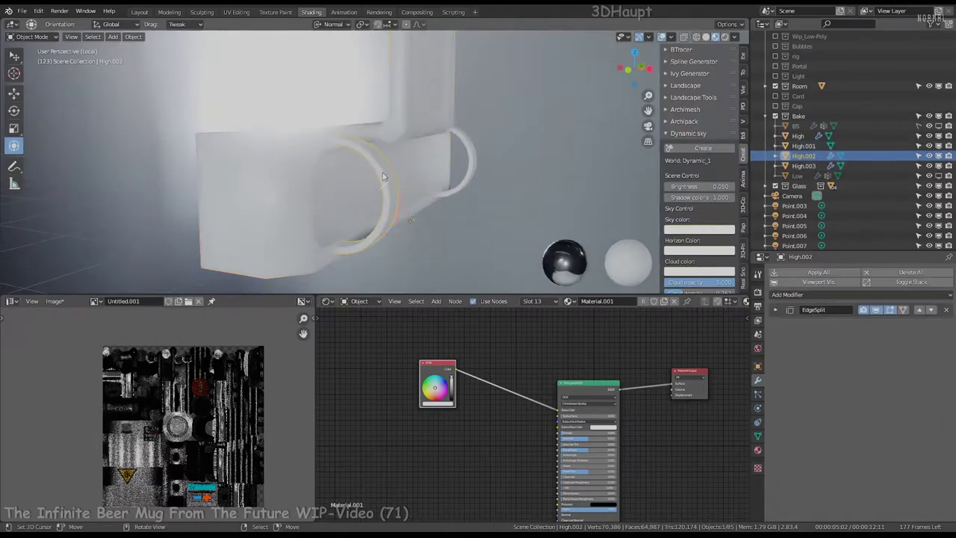
pyautogui.click(743, 56)
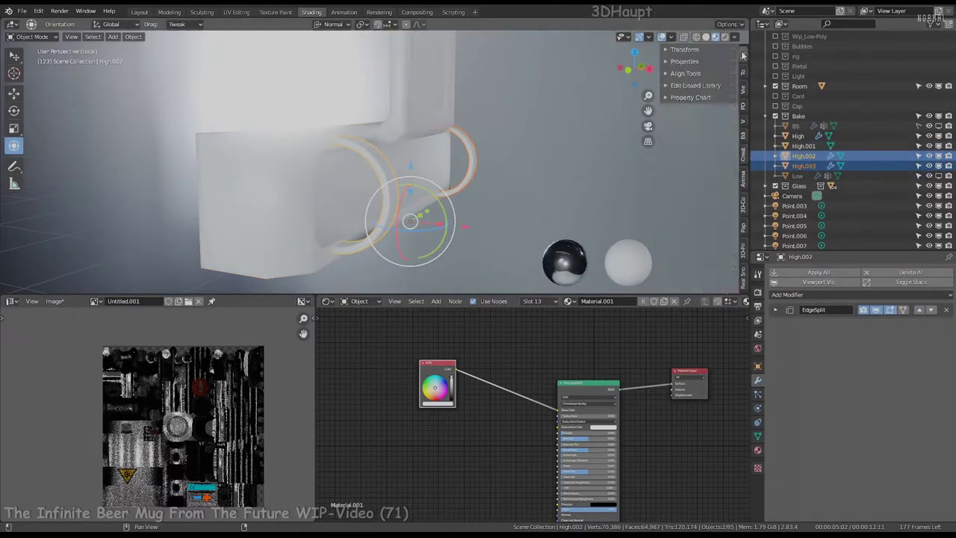
pyautogui.click(449, 153)
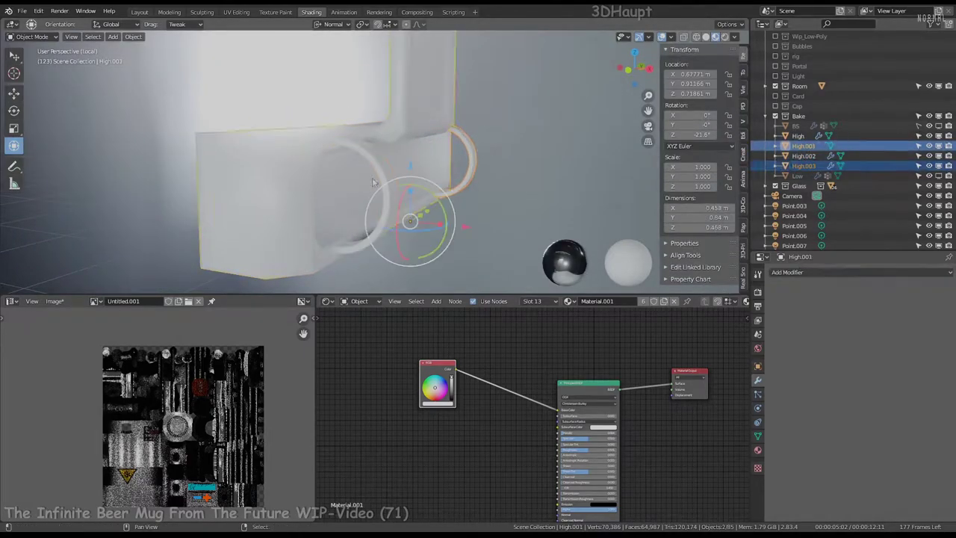
pyautogui.keyDown('shift'); pyautogui.click(405, 133); pyautogui.keyUp('shift')
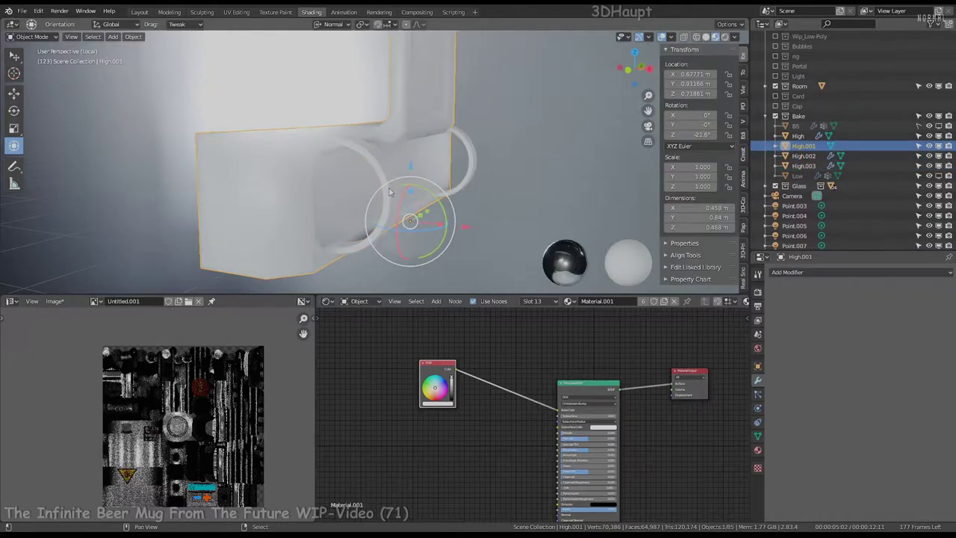
pyautogui.hotkey('ctrl', 'a')
pyautogui.click(467, 159)
pyautogui.moveTo(467, 159); pyautogui.dragTo(673, 224, button='middle')
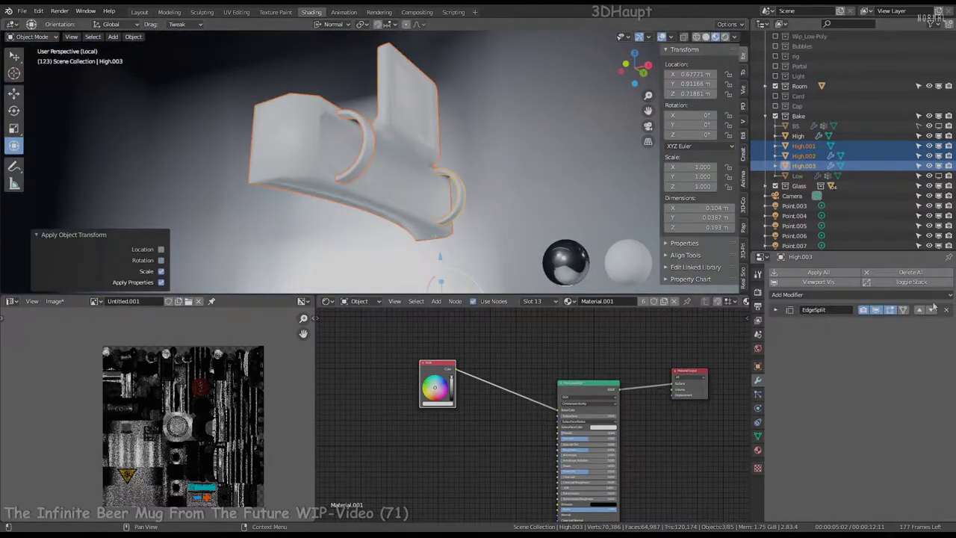
# Remove the EdgeSplit modifier and link modifiers from the active object to the others.
pyautogui.click(946, 309)
pyautogui.hotkey('ctrl', 'l')
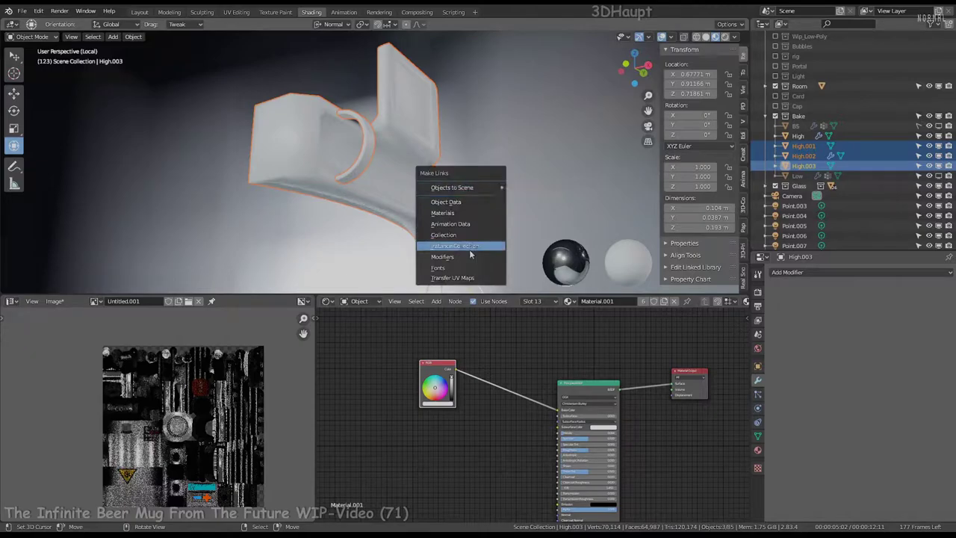
pyautogui.click(470, 254)
pyautogui.click(804, 146)
pyautogui.click(837, 272)
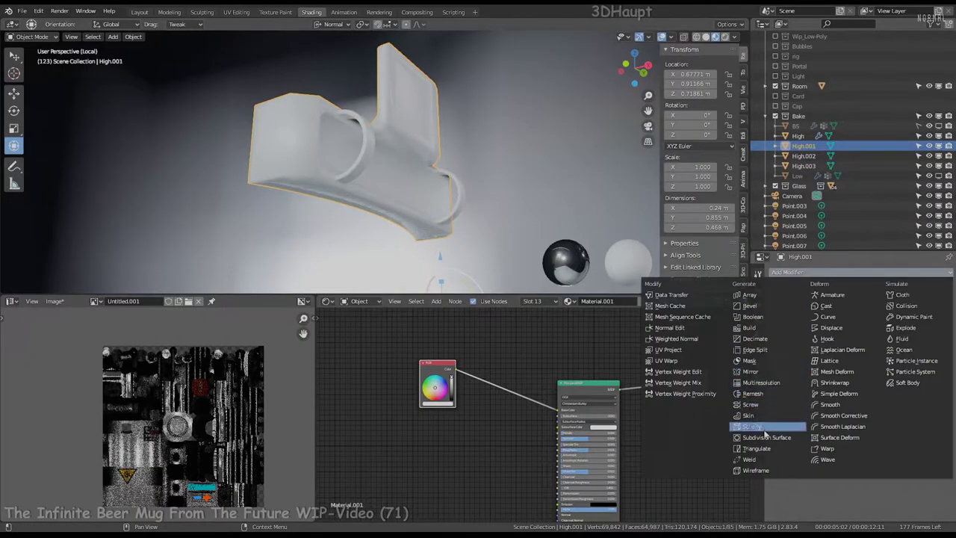
# Test a Remesh modifier on High.001, then undo it.
pyautogui.click(770, 382)
pyautogui.moveTo(448, 187); pyautogui.dragTo(406, 165, button='middle')
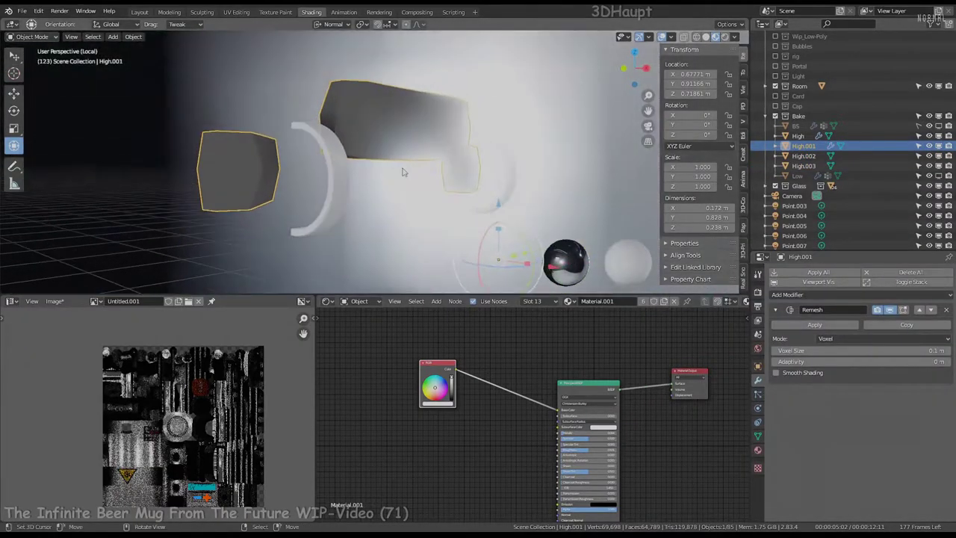
pyautogui.hotkey('ctrl', 'z')
pyautogui.hotkey('ctrl', 'z')
pyautogui.hotkey('ctrl', 'z')
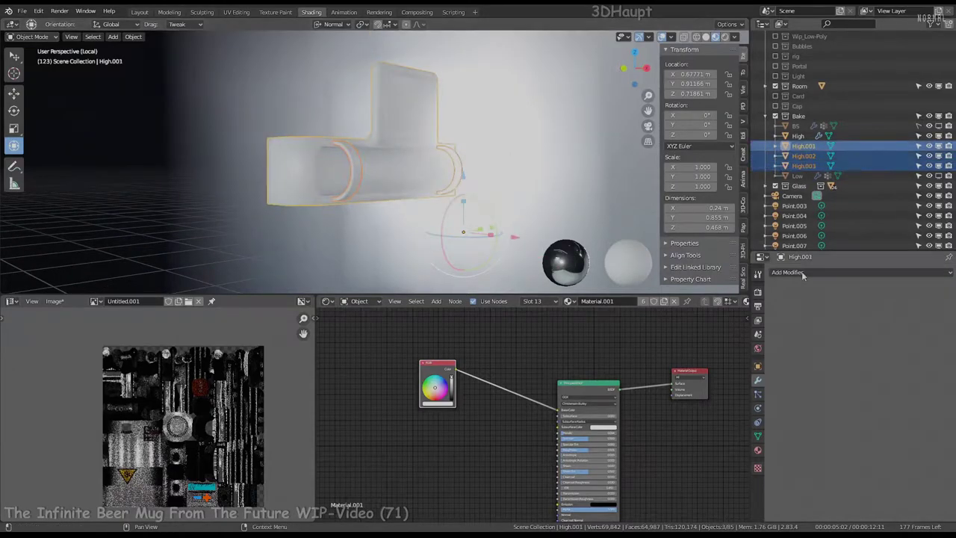
# Separate High.001 by material in Edit Mode and check its materials.
pyautogui.press('Tab')
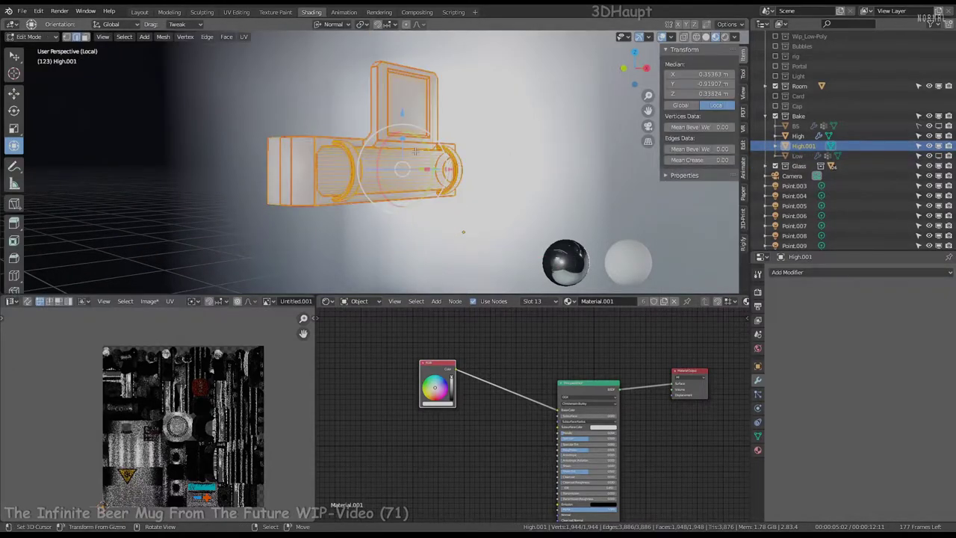
pyautogui.press('p')
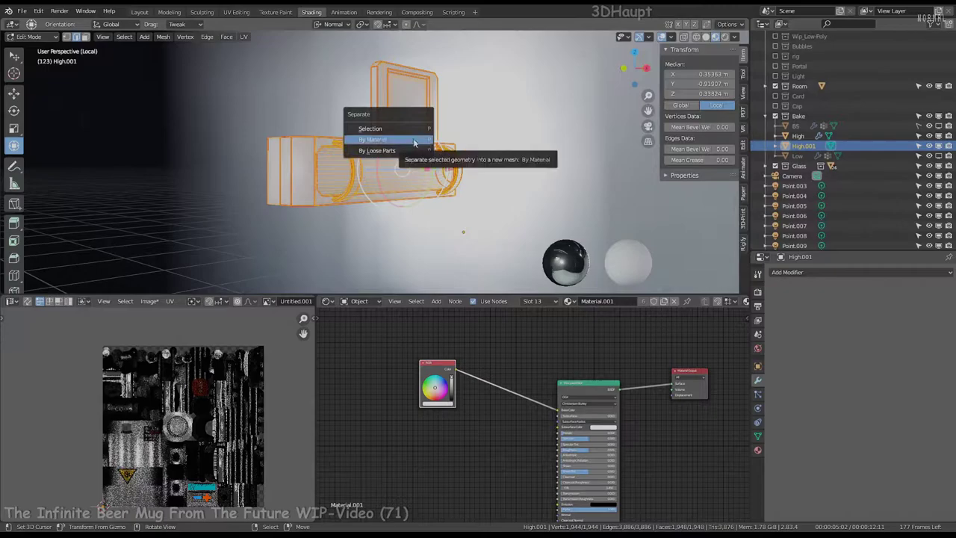
pyautogui.click(415, 140)
pyautogui.press('Tab')
pyautogui.click(757, 450)
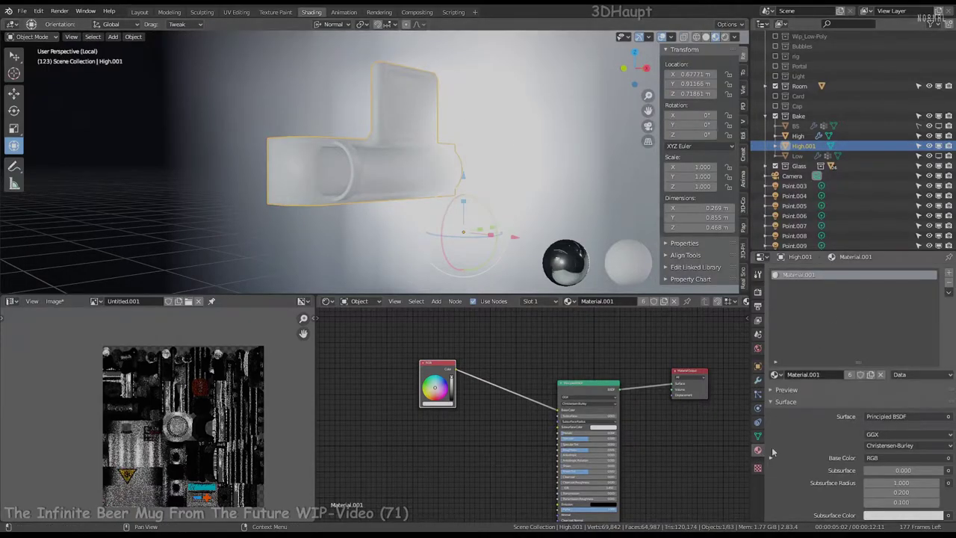
pyautogui.scroll(2, 433, 168)
pyautogui.moveTo(433, 168)
pyautogui.mouseDown(button='middle')
pyautogui.moveTo(530, 159)
pyautogui.moveTo(421, 133)
pyautogui.moveTo(425, 140)
pyautogui.moveTo(370, 151)
pyautogui.mouseUp(button='middle')
# Separate the mesh by material again and save as Infinite Beer Mug 45.blend.
pyautogui.press('Tab')
pyautogui.press('p')
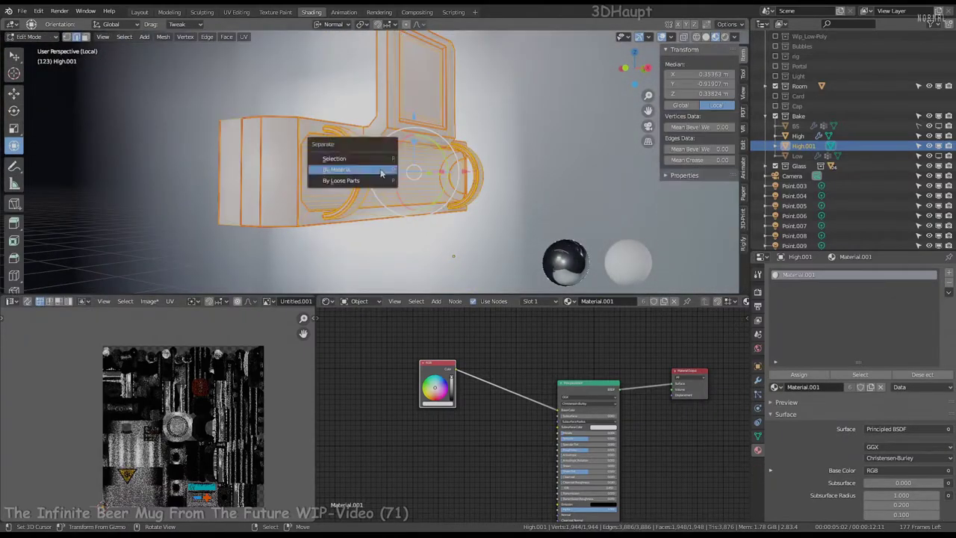
pyautogui.click(336, 170)
pyautogui.press('Tab')
pyautogui.click(757, 380)
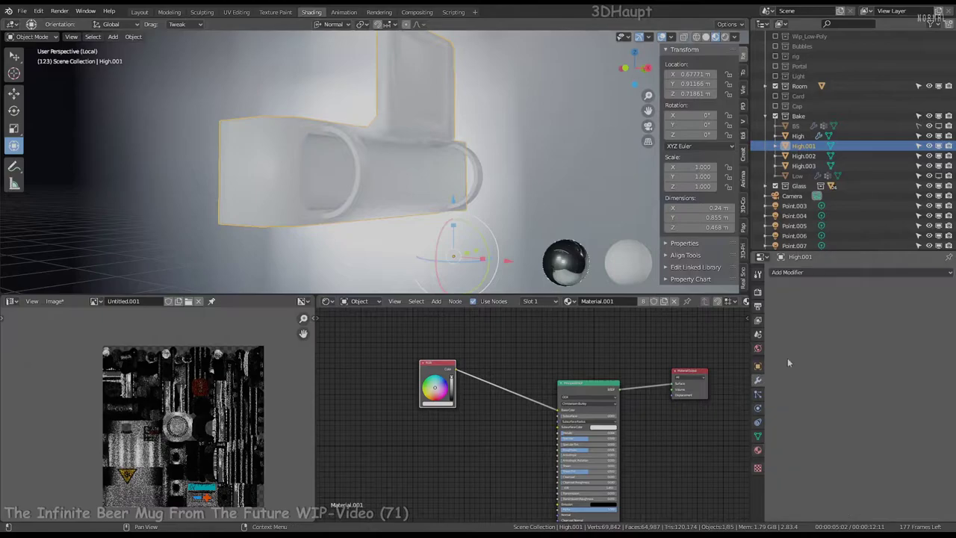
pyautogui.click(26, 12)
# Save the file and add a voxel Remesh modifier at 0.002 m to the mug body High.001.
pyautogui.click(34, 100)
pyautogui.click(791, 273)
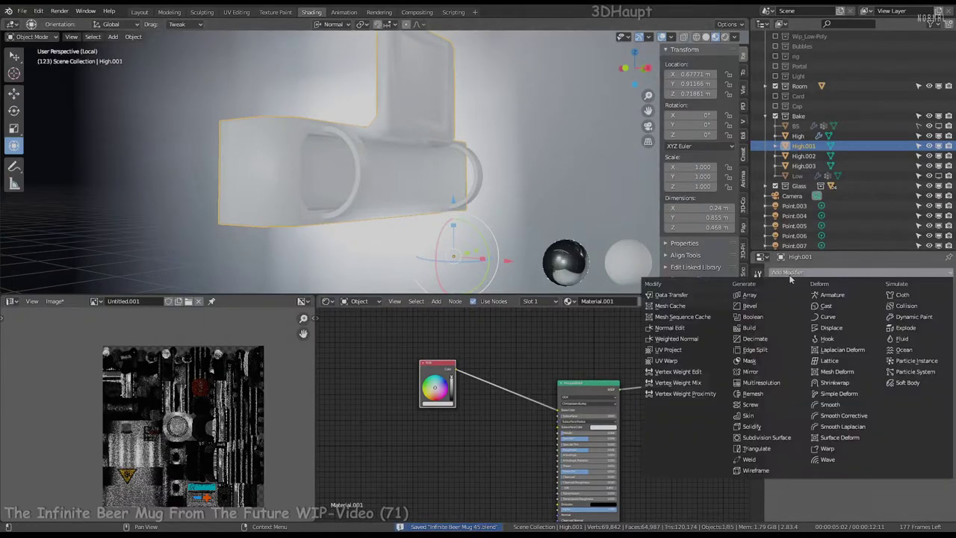
pyautogui.click(761, 395)
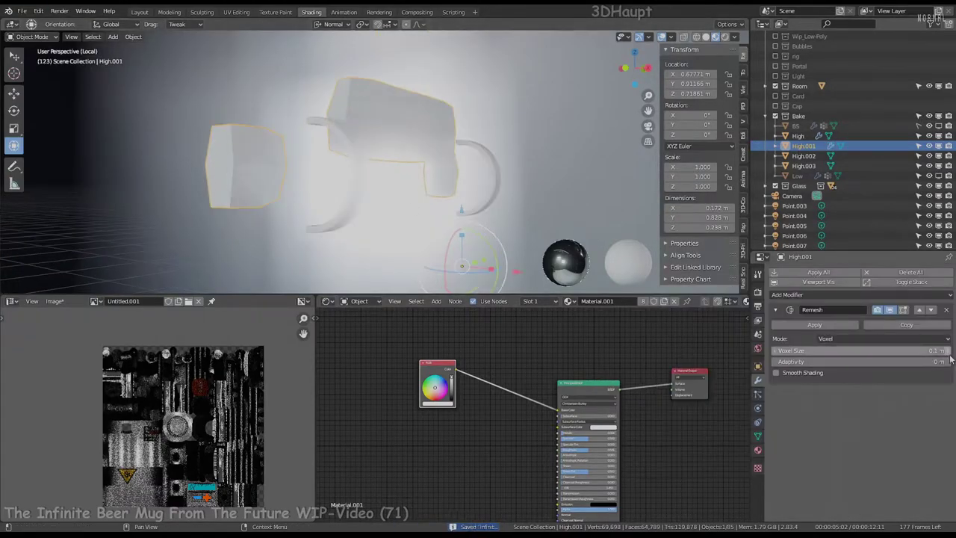
pyautogui.moveTo(774, 356); pyautogui.dragTo(773, 356)
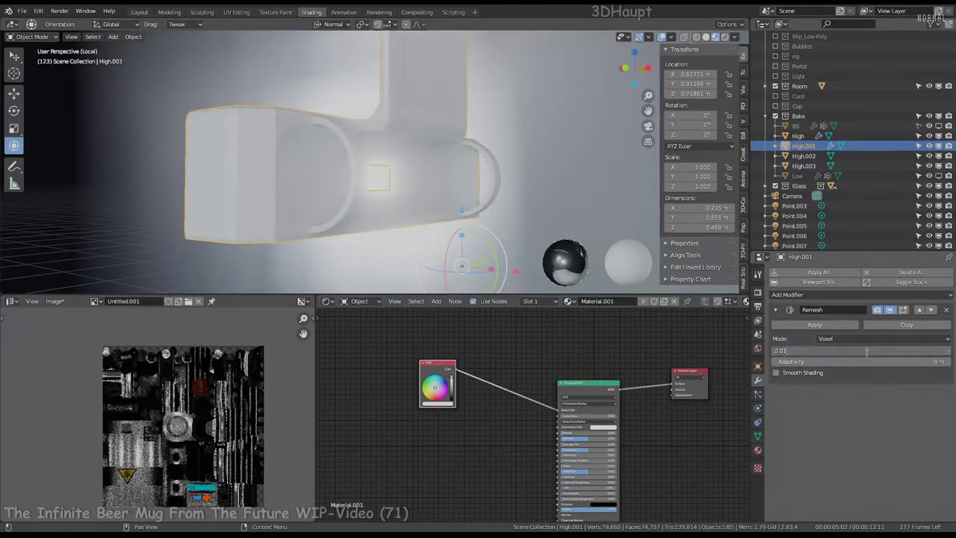
pyautogui.press('Return')
pyautogui.moveTo(383, 183)
pyautogui.mouseDown(button='middle')
pyautogui.moveTo(401, 92)
pyautogui.moveTo(277, 145)
pyautogui.moveTo(433, 147)
pyautogui.moveTo(477, 161)
pyautogui.moveTo(418, 131)
pyautogui.moveTo(448, 142)
pyautogui.mouseUp(button='middle')
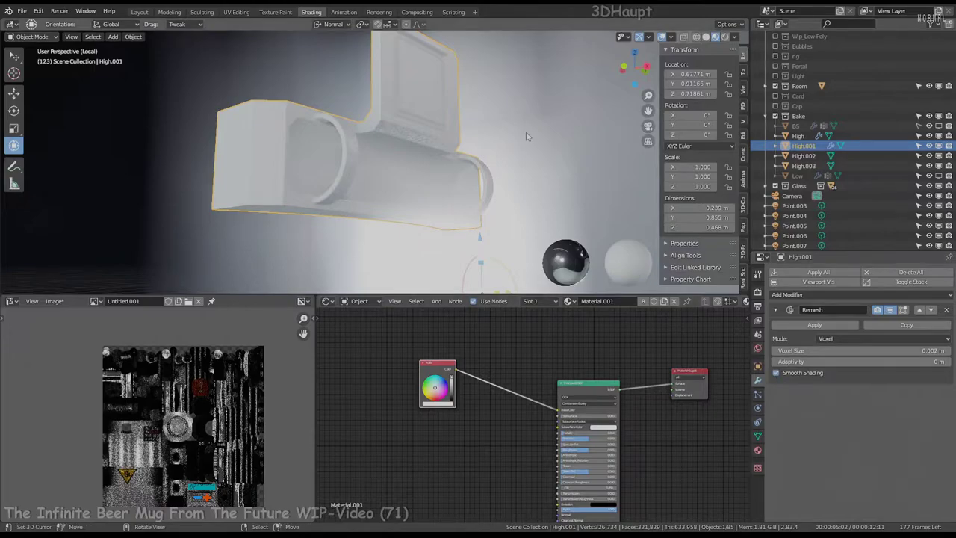
pyautogui.hotkey('ctrl', 'space')
pyautogui.moveTo(523, 187)
pyautogui.mouseDown(button='middle')
pyautogui.moveTo(588, 177)
pyautogui.moveTo(667, 139)
pyautogui.moveTo(700, 167)
pyautogui.moveTo(634, 216)
pyautogui.mouseUp(button='middle')
pyautogui.hotkey('ctrl', 'space')
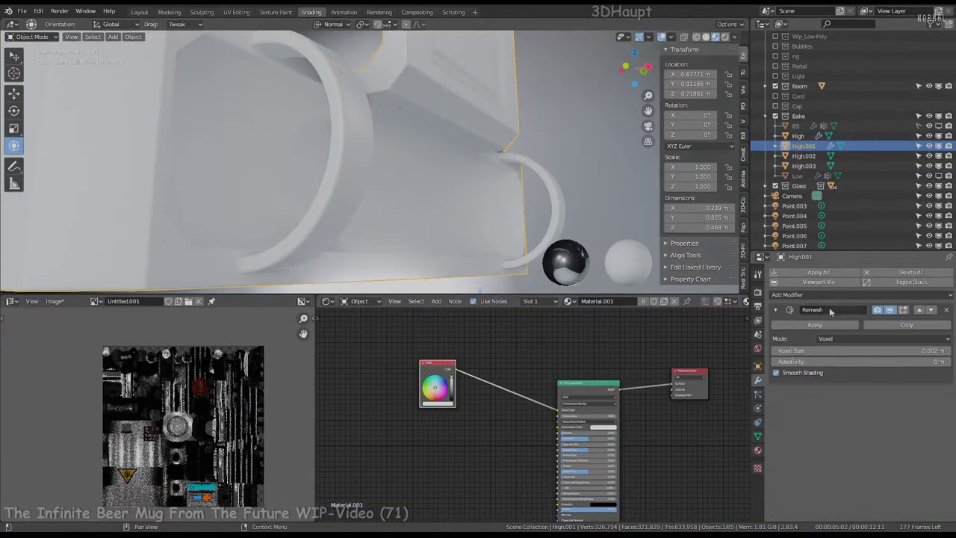
# Copy the body's Remesh modifier to the handles with Ctrl+L > Modifiers.
pyautogui.click(598, 170)
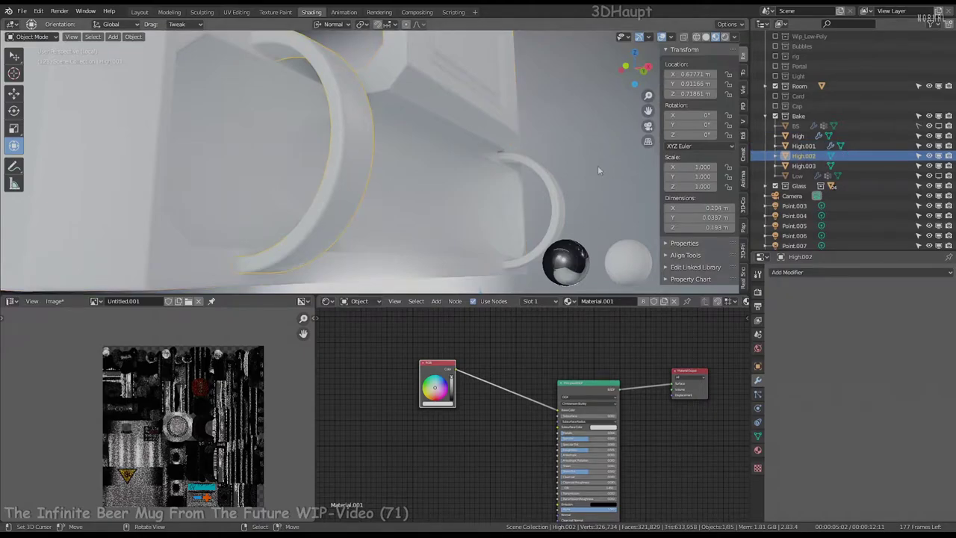
pyautogui.keyDown('shift'); pyautogui.click(355, 165); pyautogui.keyUp('shift')
pyautogui.hotkey('ctrl', 'l')
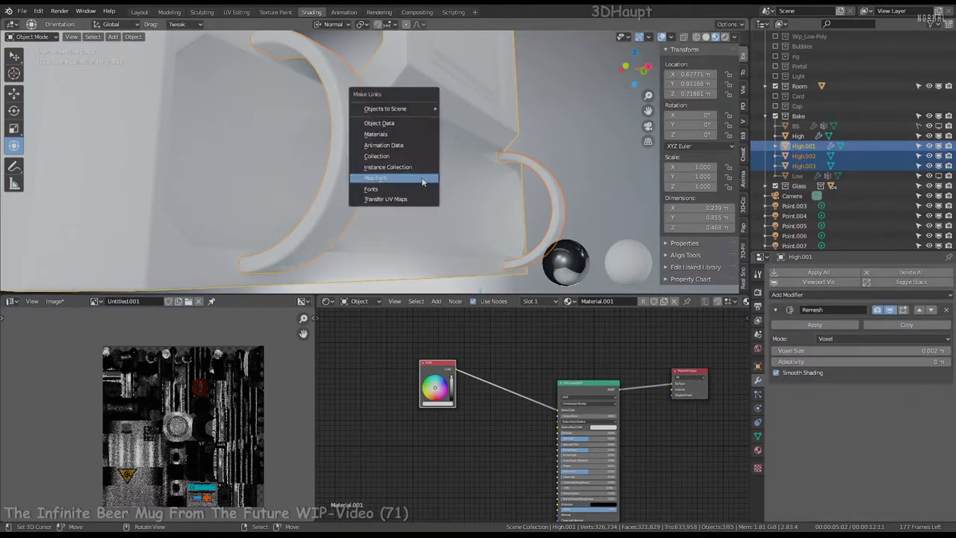
pyautogui.click(418, 175)
pyautogui.click(367, 186)
pyautogui.moveTo(517, 200); pyautogui.dragTo(398, 130, button='middle')
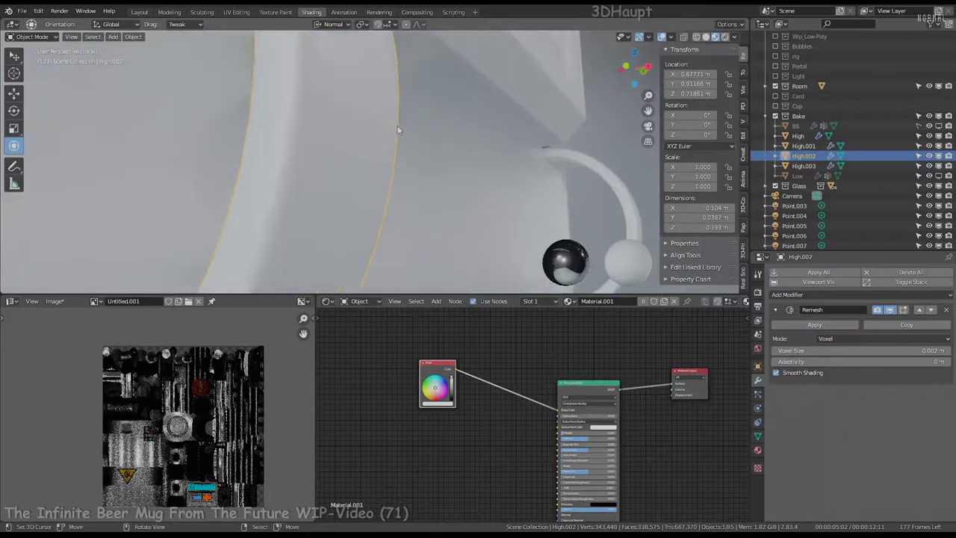
# Copy the body's Remesh modifier onto both handles, High.002 and High.003.
pyautogui.click(698, 37)
pyautogui.moveTo(523, 150)
pyautogui.mouseDown(button='middle')
pyautogui.moveTo(402, 116)
pyautogui.moveTo(360, 205)
pyautogui.mouseUp(button='middle')
pyautogui.keyDown('shift'); pyautogui.click(515, 133); pyautogui.keyUp('shift')
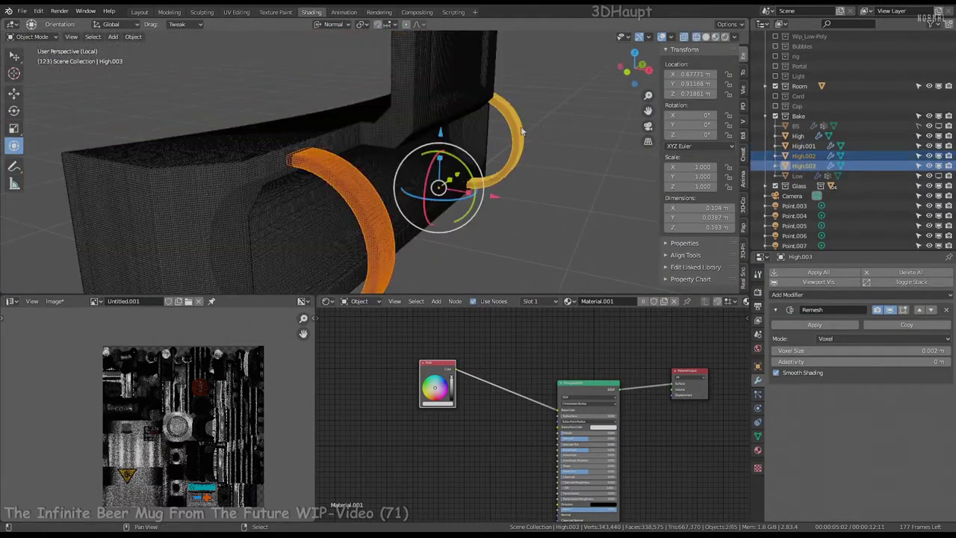
pyautogui.click(248, 154)
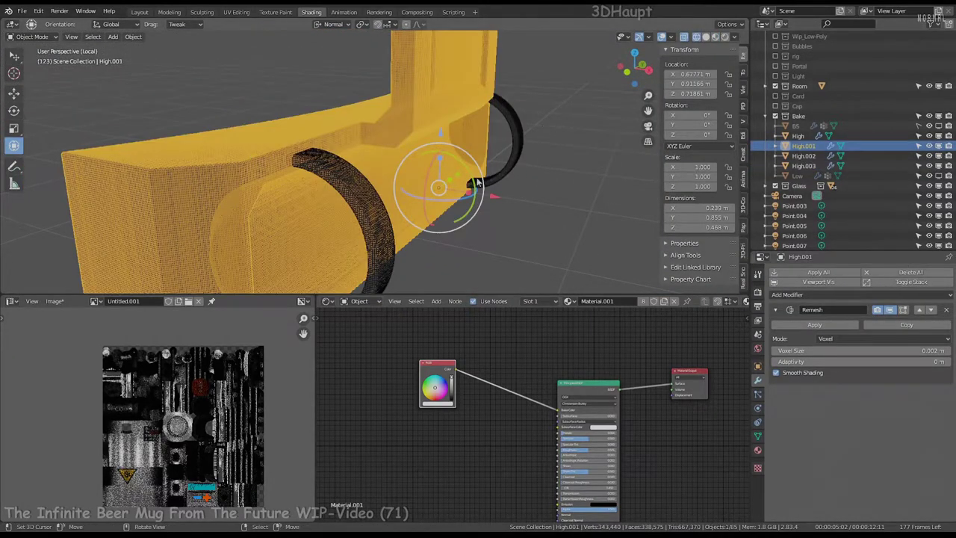
pyautogui.click(359, 209)
pyautogui.keyDown('shift'); pyautogui.click(519, 131); pyautogui.keyUp('shift')
pyautogui.hotkey('ctrl', 'l')
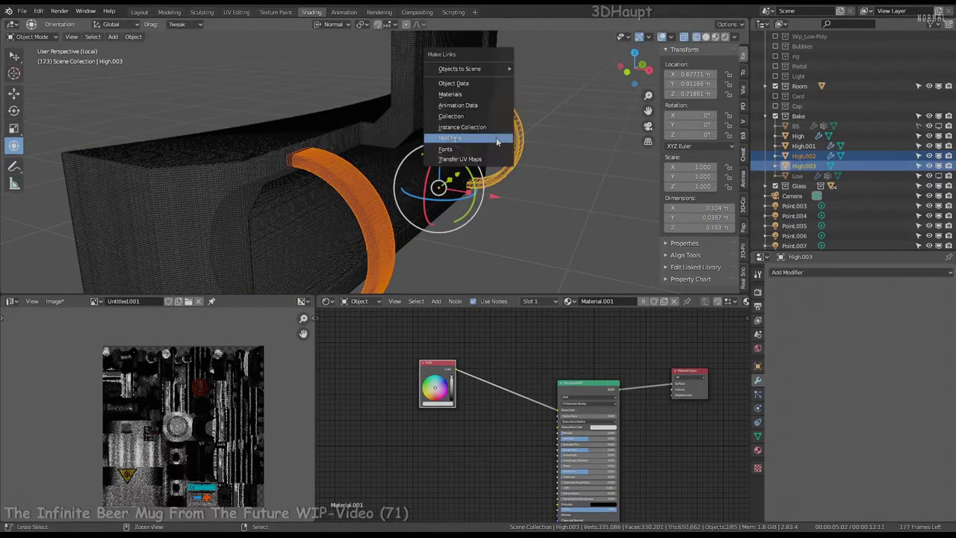
pyautogui.click(497, 140)
# Join the two handles into a single object, High.003, then select the body.
pyautogui.click(496, 137)
pyautogui.click(515, 127)
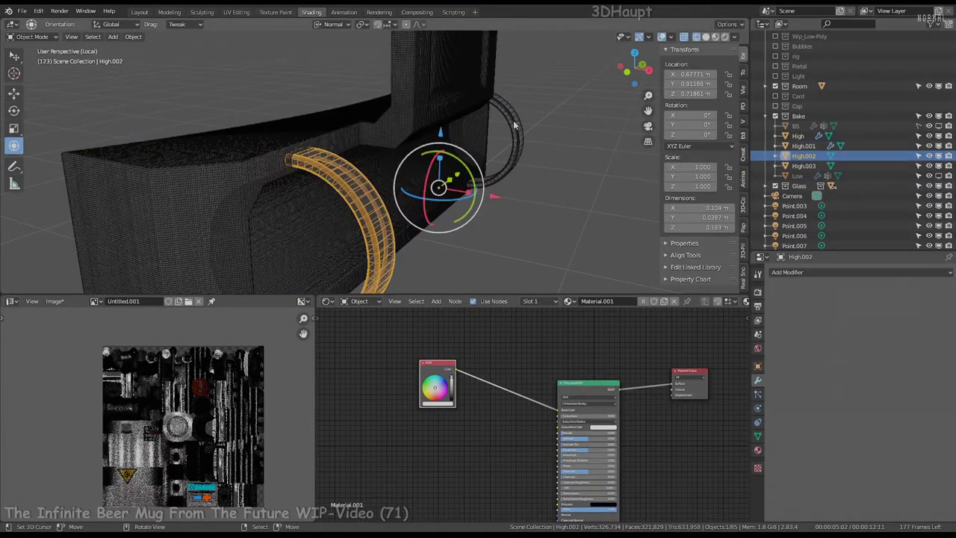
pyautogui.keyDown('shift'); pyautogui.click(516, 127); pyautogui.keyUp('shift')
pyautogui.hotkey('ctrl', 'j')
pyautogui.click(443, 120)
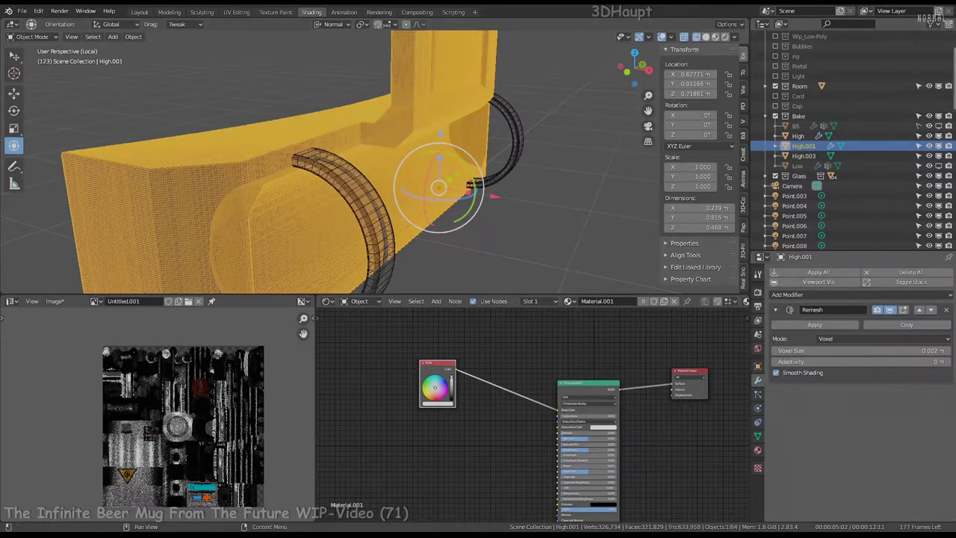
# Display the mug in solid shading with the red MatCap.
pyautogui.click(715, 37)
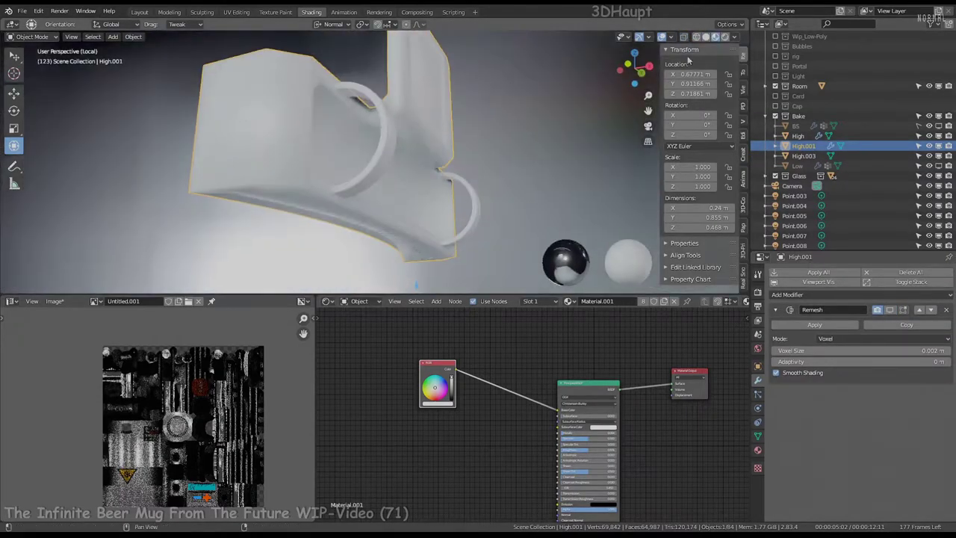
pyautogui.click(706, 38)
pyautogui.click(715, 38)
pyautogui.click(706, 37)
pyautogui.click(735, 37)
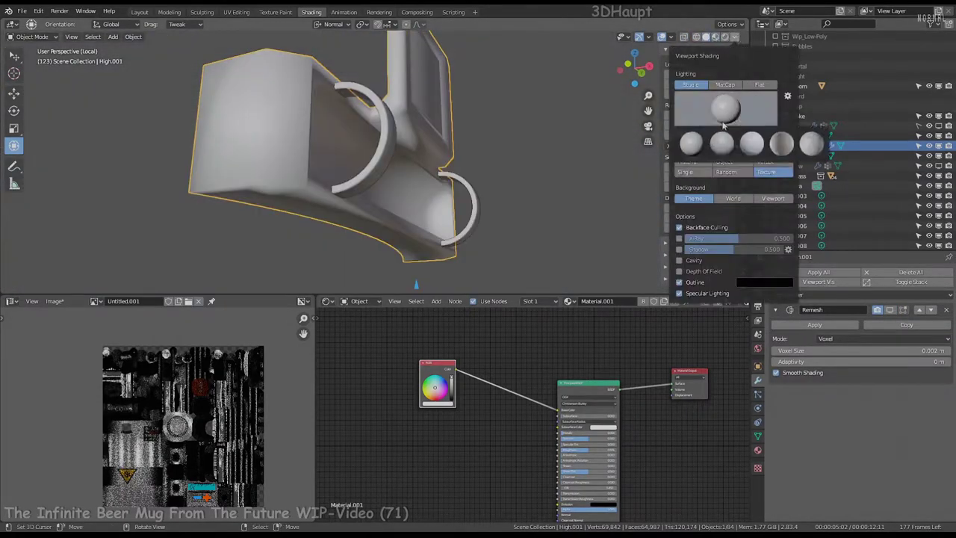
pyautogui.click(726, 84)
pyautogui.click(725, 109)
pyautogui.click(588, 174)
pyautogui.moveTo(401, 135); pyautogui.dragTo(397, 169, button='middle')
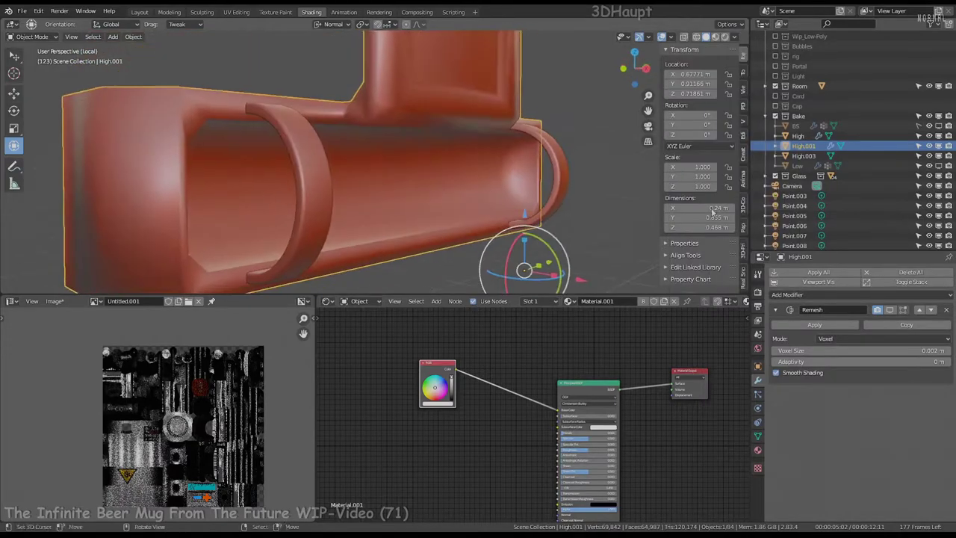
# Add a Boolean modifier to High.001 above its Remesh, hiding the High.003 part.
pyautogui.click(860, 299)
pyautogui.click(754, 339)
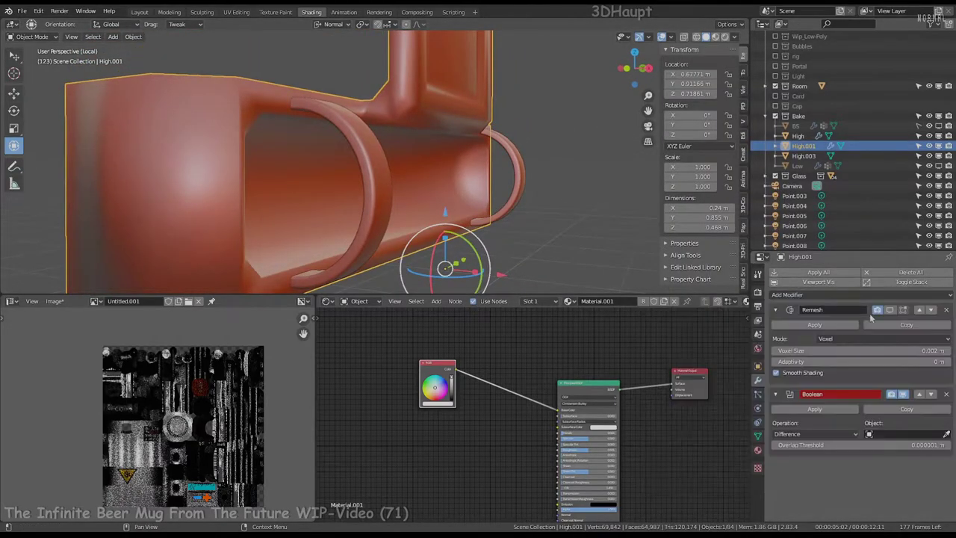
pyautogui.click(920, 394)
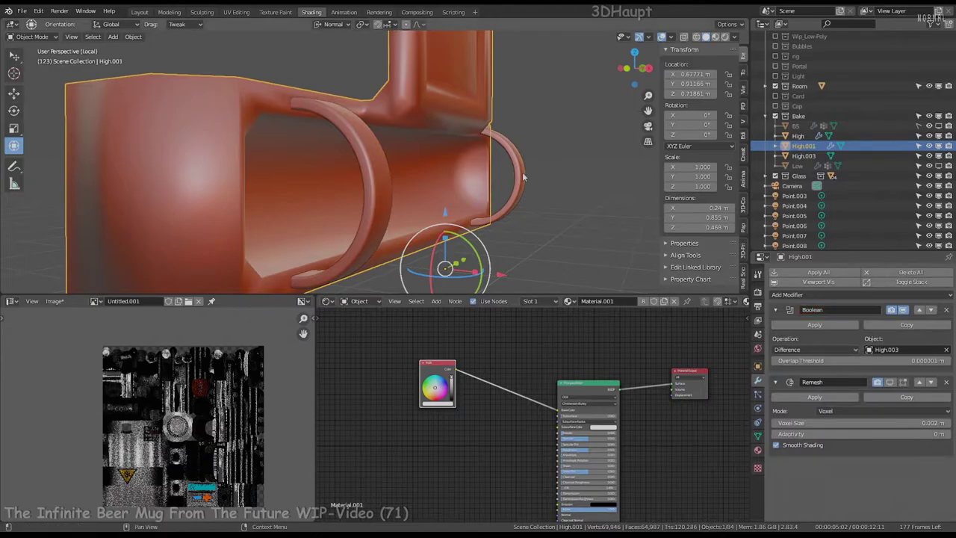
pyautogui.click(381, 172)
pyautogui.press('h')
pyautogui.moveTo(490, 144); pyautogui.dragTo(444, 128, button='middle')
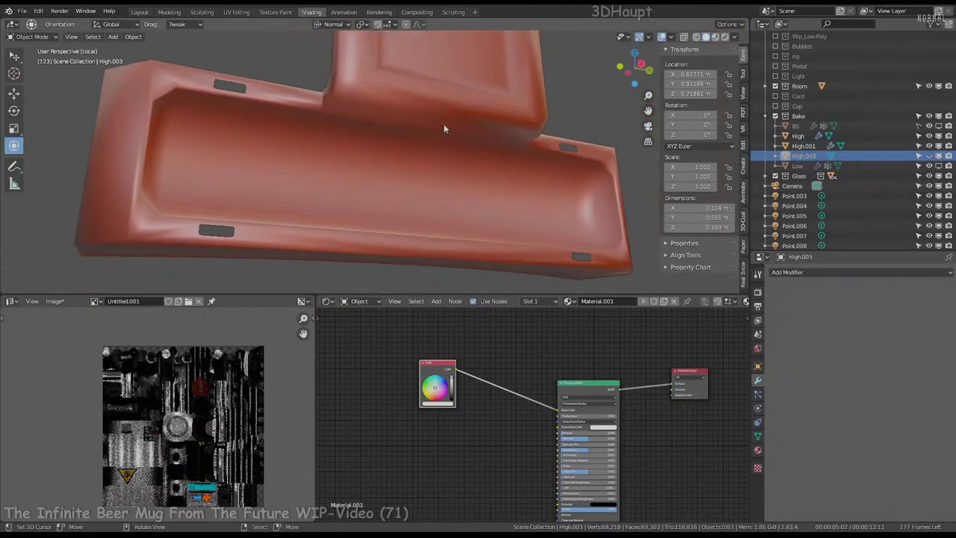
pyautogui.click(444, 128)
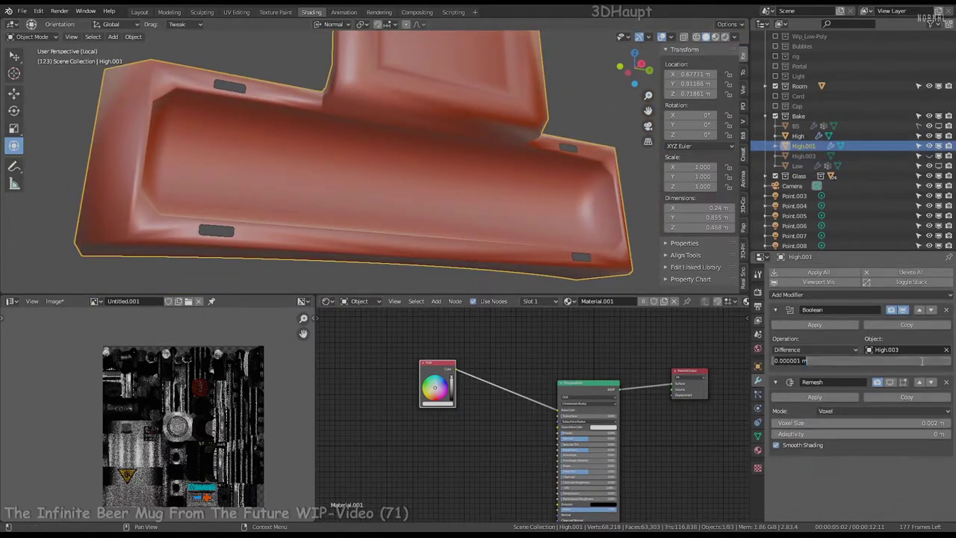
# Set the Boolean to Union, apply it, and select the leftover High.003.
pyautogui.moveTo(419, 157)
pyautogui.mouseDown(button='middle')
pyautogui.moveTo(384, 141)
pyautogui.moveTo(434, 165)
pyautogui.moveTo(448, 186)
pyautogui.mouseUp(button='middle')
pyautogui.click(809, 373)
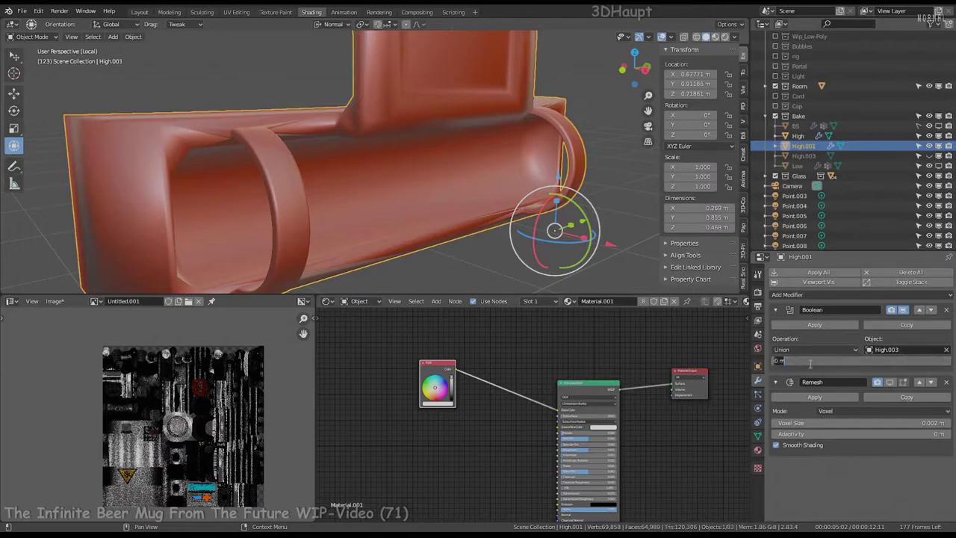
pyautogui.moveTo(404, 230)
pyautogui.mouseDown(button='middle')
pyautogui.moveTo(441, 229)
pyautogui.moveTo(480, 172)
pyautogui.mouseUp(button='middle')
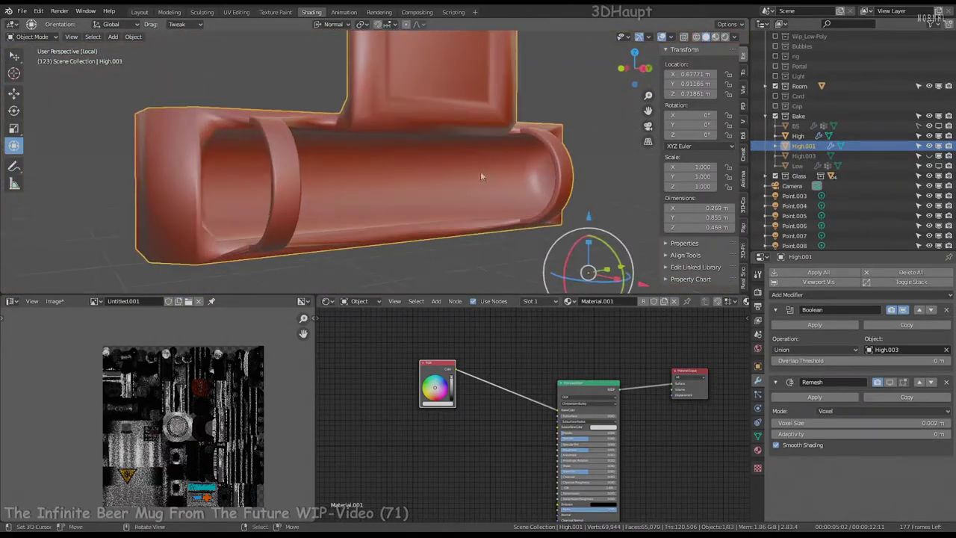
pyautogui.click(832, 323)
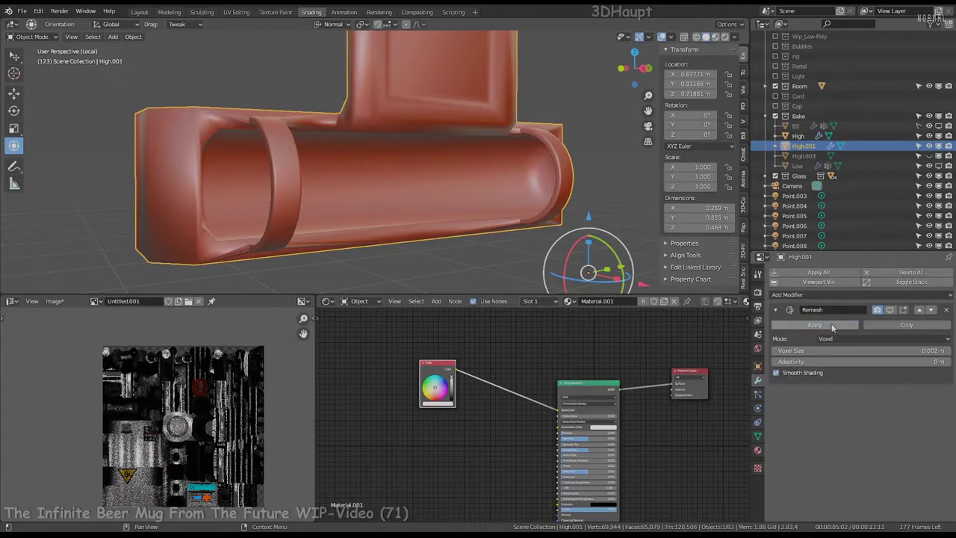
pyautogui.click(433, 190)
# Delete the leftover High.003 and view the merged High.001 in Material Preview.
pyautogui.press('x')
pyautogui.press('Return')
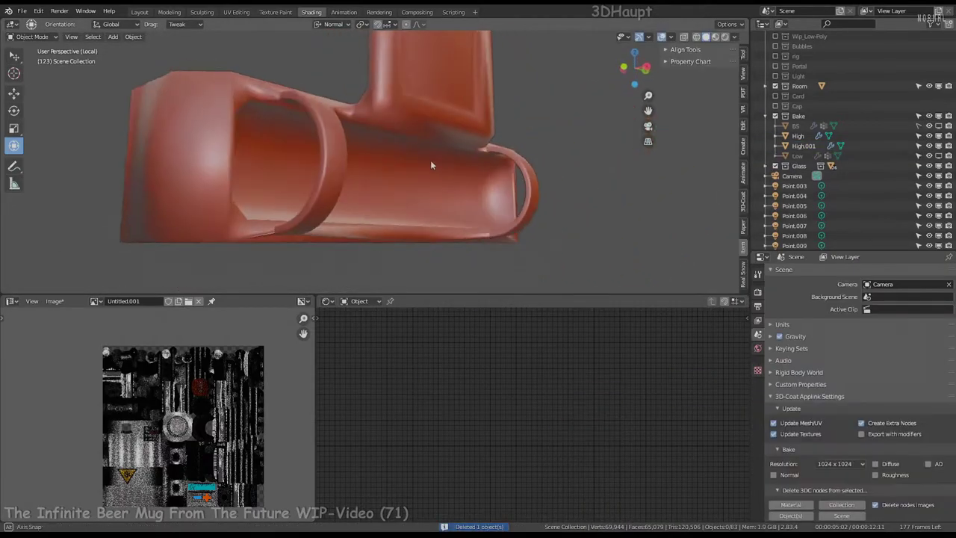
pyautogui.click(431, 165)
pyautogui.moveTo(430, 165)
pyautogui.mouseDown(button='middle')
pyautogui.moveTo(314, 150)
pyautogui.moveTo(344, 147)
pyautogui.mouseUp(button='middle')
pyautogui.click(724, 36)
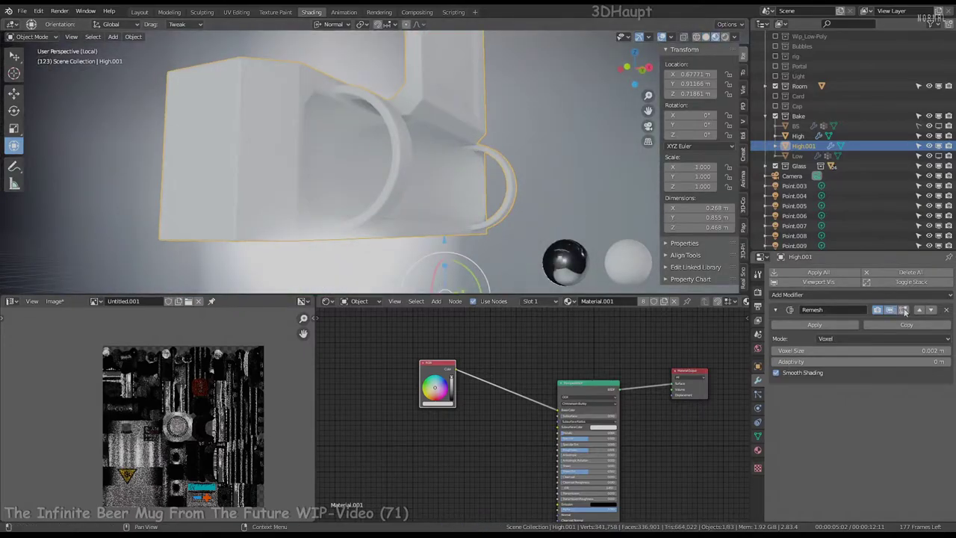
# Inspect the merged mug fullscreen and apply the Remesh modifier on High.001.
pyautogui.hotkey('ctrl', 'alt', 'space')
pyautogui.scroll(5, 470, 192)
pyautogui.moveTo(470, 192); pyautogui.dragTo(496, 201, button='middle')
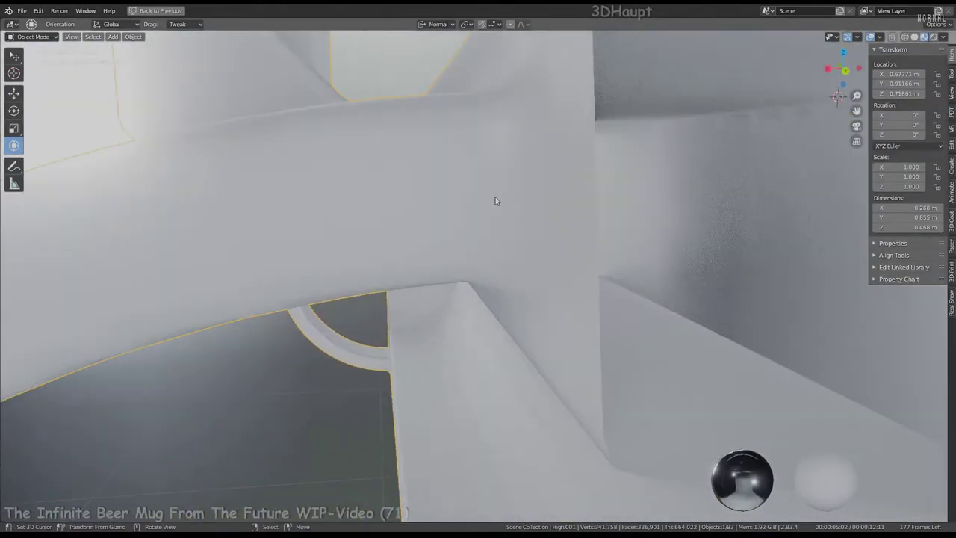
pyautogui.scroll(-5, 495, 202)
pyautogui.scroll(-5, 495, 201)
pyautogui.scroll(2, 495, 202)
pyautogui.hotkey('ctrl', 'alt', 'space')
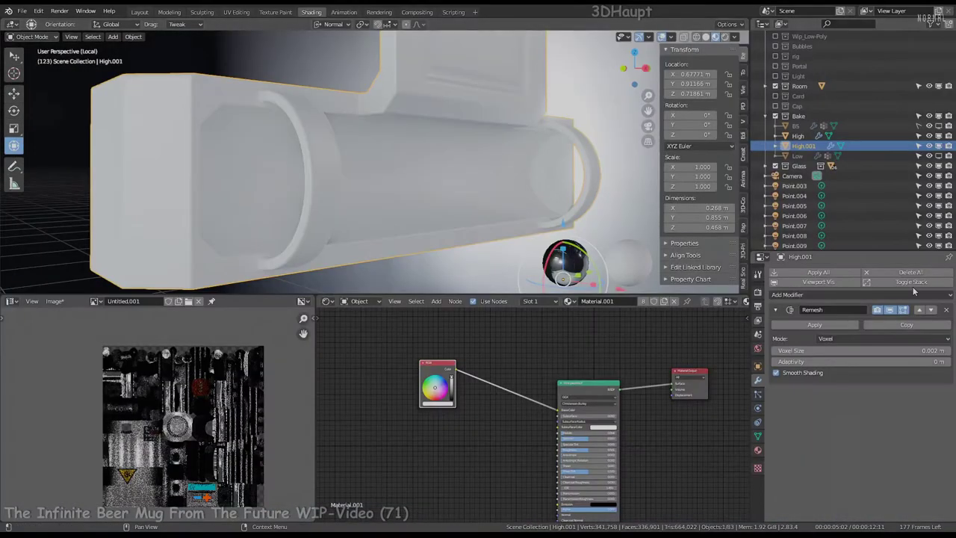
pyautogui.click(824, 328)
pyautogui.hotkey('ctrl', 'alt', 'space')
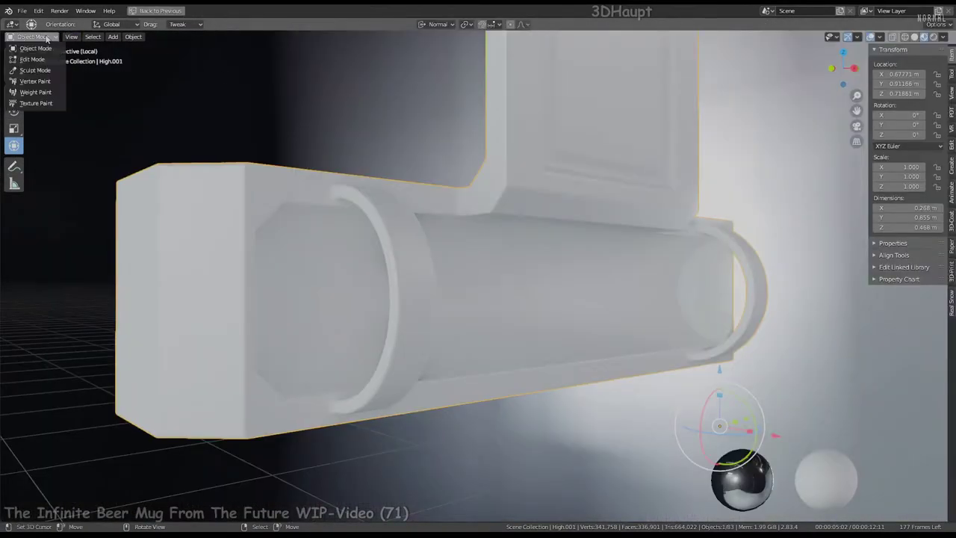
# In Vertex Paint, show vertex colours and generate Dirty Vertex Colors on High.001, then return to Object Mode.
pyautogui.click(44, 83)
pyautogui.click(943, 38)
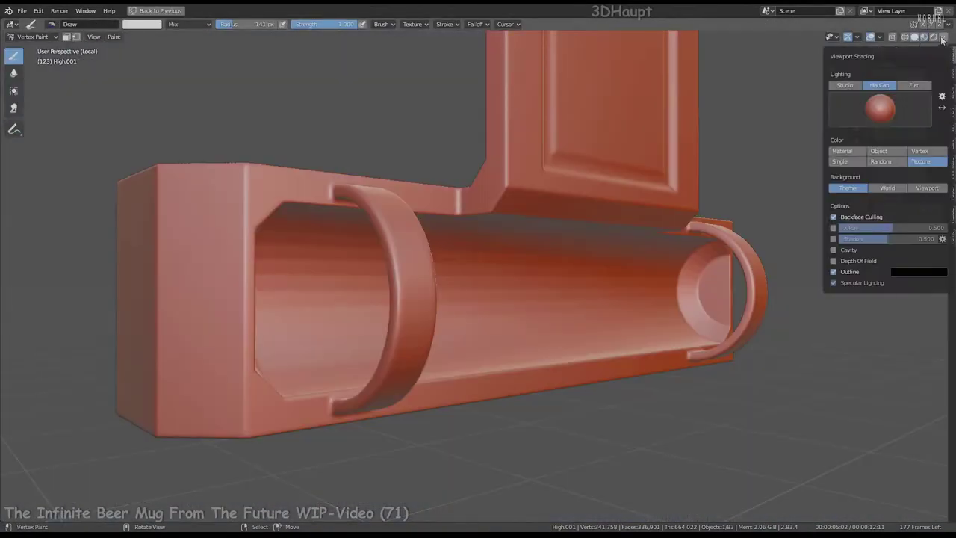
pyautogui.click(921, 151)
pyautogui.click(114, 37)
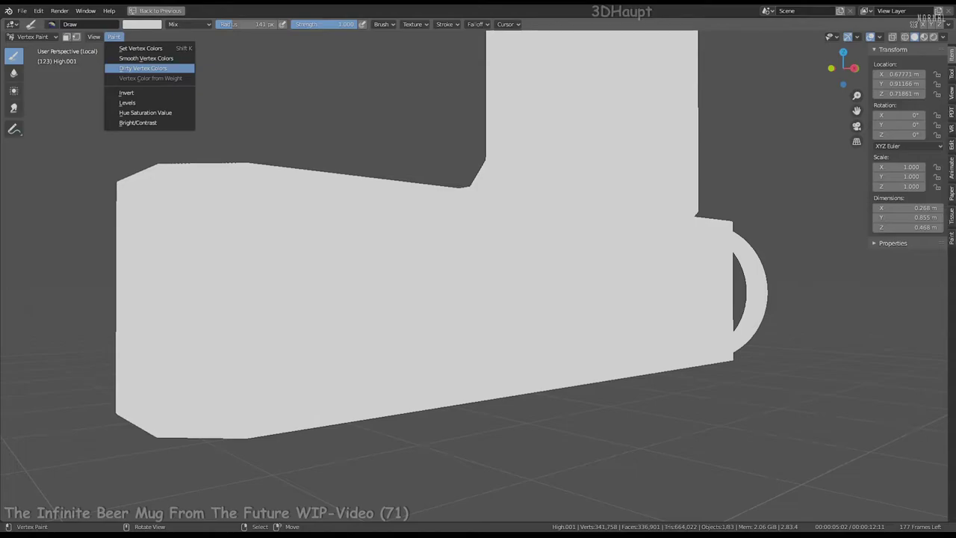
pyautogui.click(142, 68)
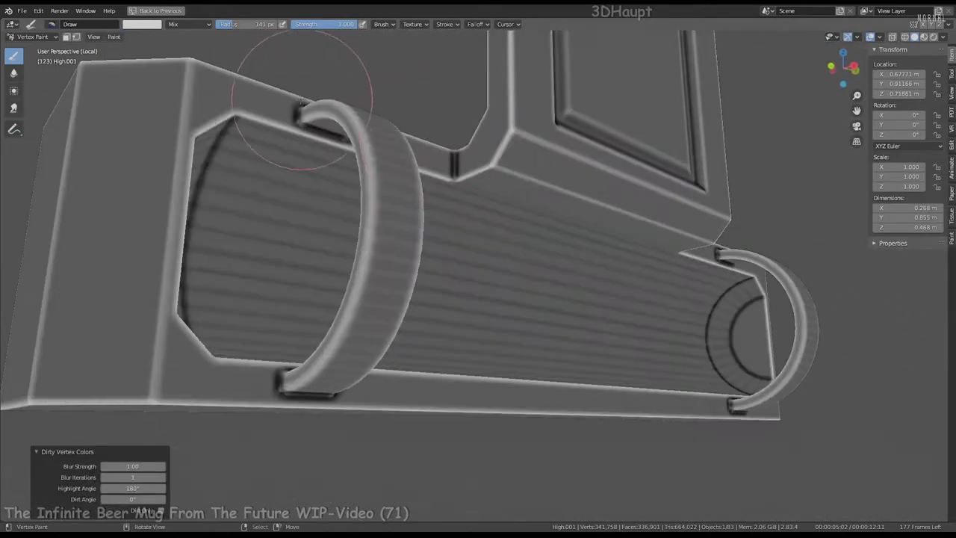
pyautogui.hotkey('ctrl', 'alt', 'space')
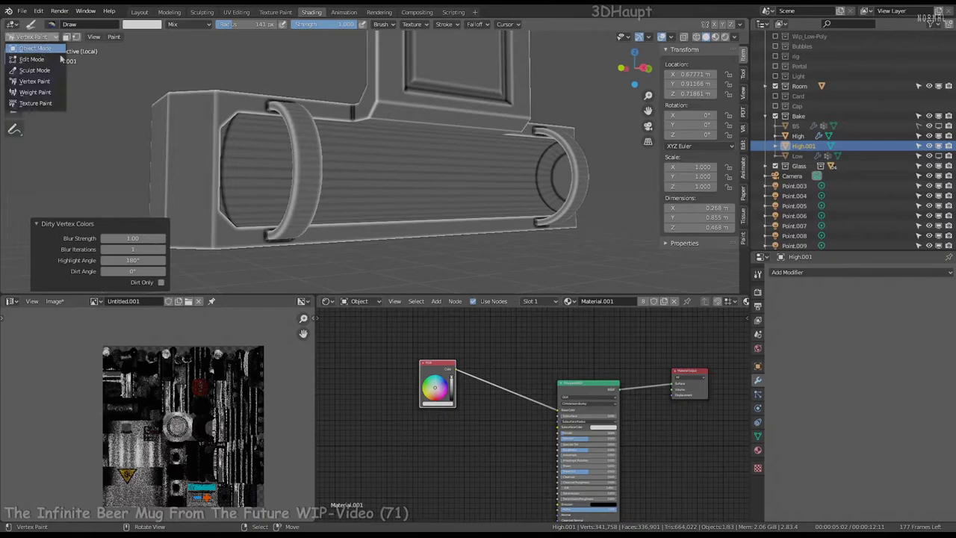
pyautogui.click(35, 48)
pyautogui.moveTo(388, 145); pyautogui.dragTo(523, 187, button='middle')
# Add a Smooth modifier to the merged part with Repeat set to 10.
pyautogui.click(852, 272)
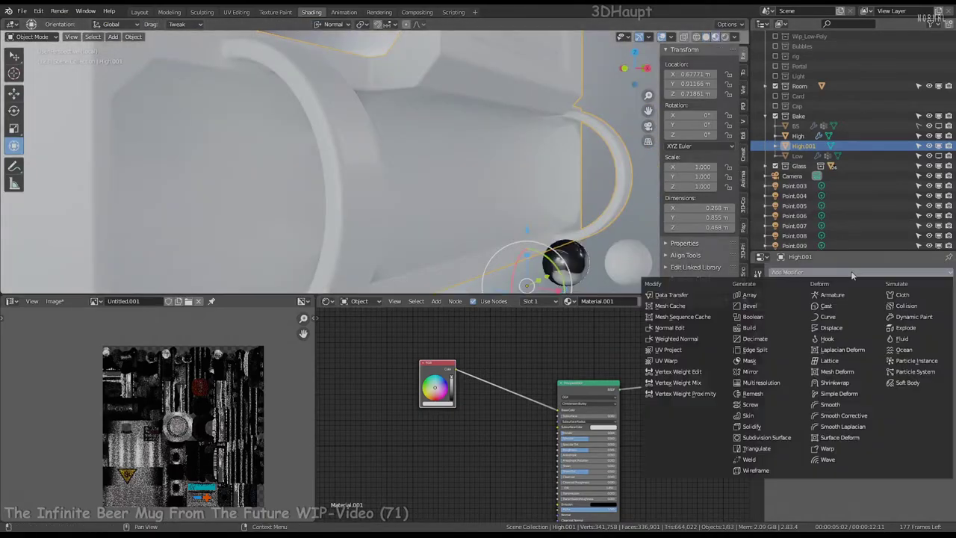
pyautogui.click(437, 135)
pyautogui.moveTo(437, 135); pyautogui.dragTo(485, 172, button='middle')
pyautogui.click(837, 272)
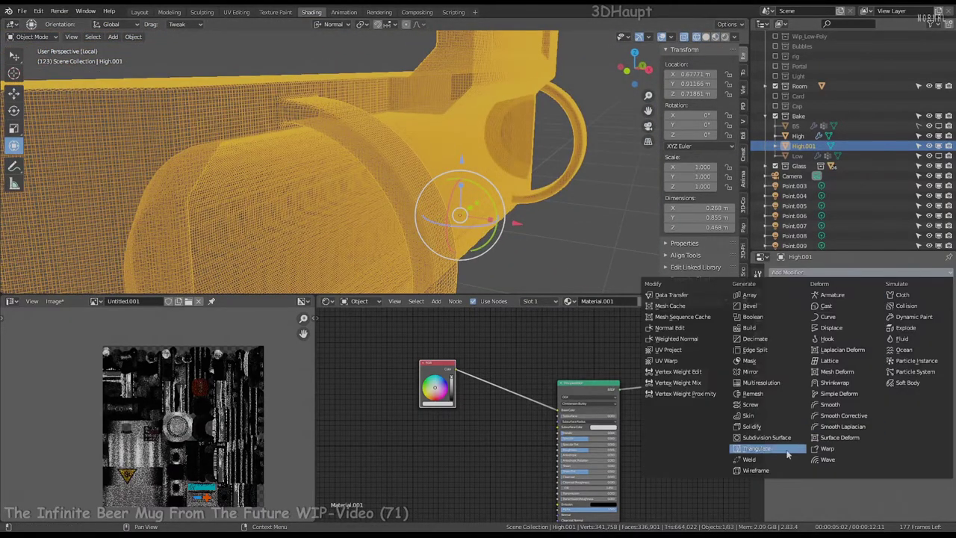
pyautogui.click(830, 404)
pyautogui.moveTo(418, 180); pyautogui.dragTo(364, 122, button='middle')
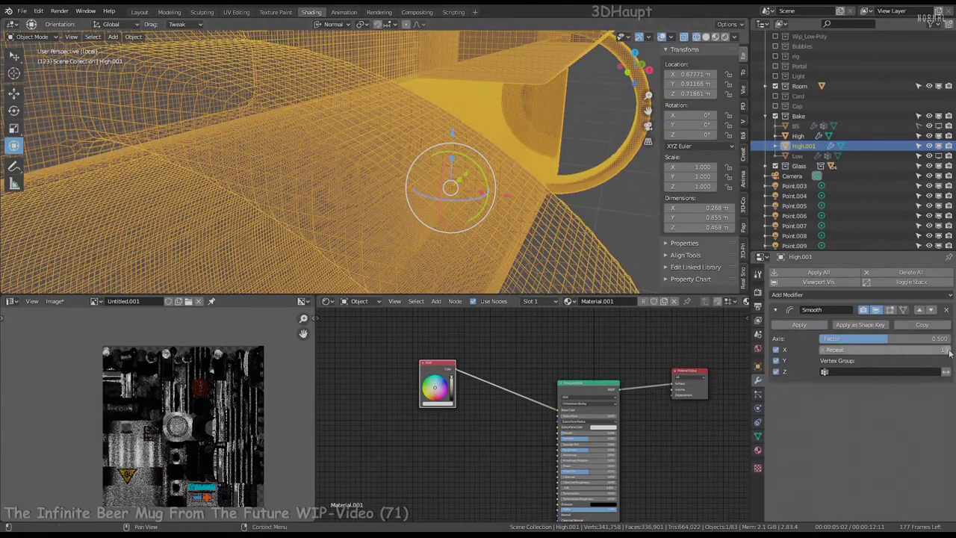
pyautogui.moveTo(951, 353); pyautogui.dragTo(953, 352)
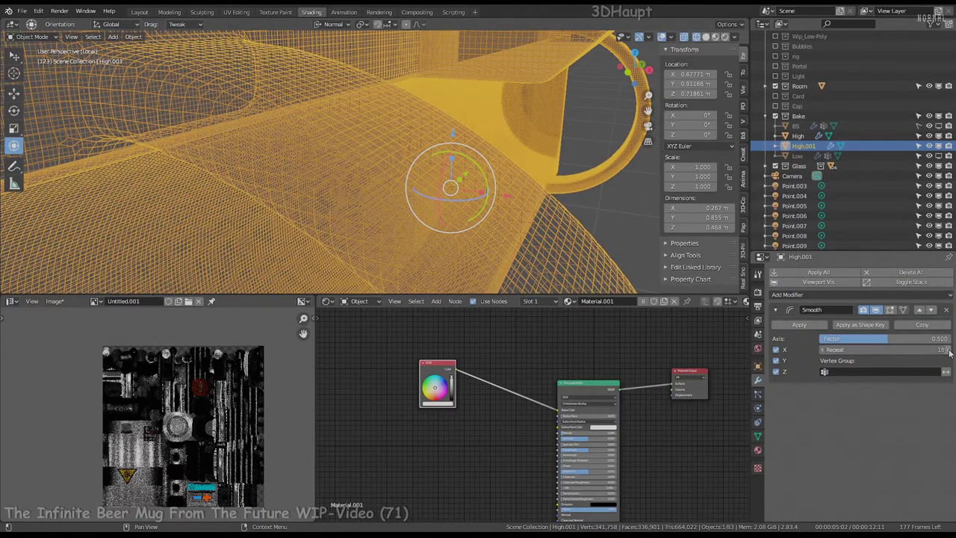
pyautogui.press('Return')
# Inspect the smoothed mesh in solid material-colour shading and apply the Smooth modifier.
pyautogui.moveTo(448, 180)
pyautogui.mouseDown(button='middle')
pyautogui.moveTo(367, 237)
pyautogui.moveTo(641, 227)
pyautogui.mouseUp(button='middle')
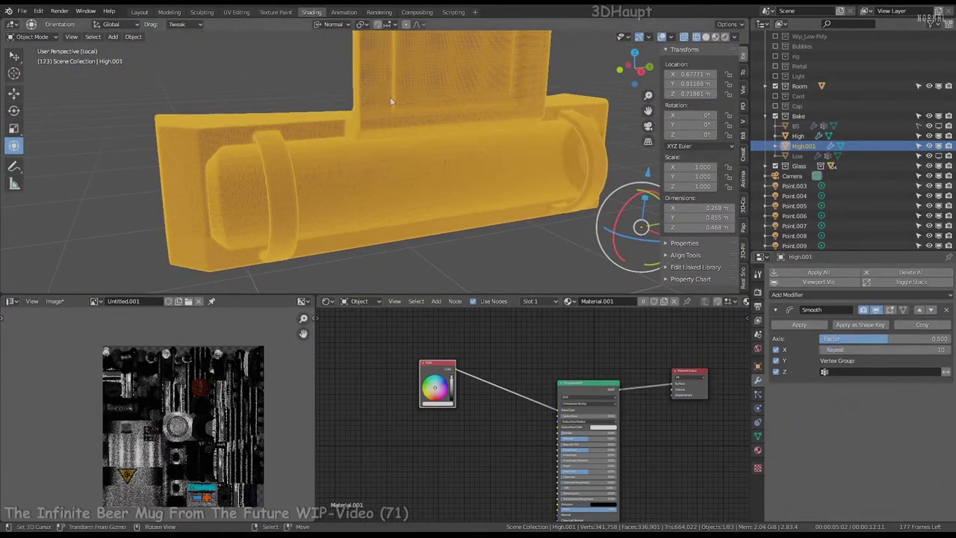
pyautogui.moveTo(390, 96); pyautogui.dragTo(448, 150, button='middle')
pyautogui.click(707, 37)
pyautogui.scroll(3, 443, 166)
pyautogui.click(736, 37)
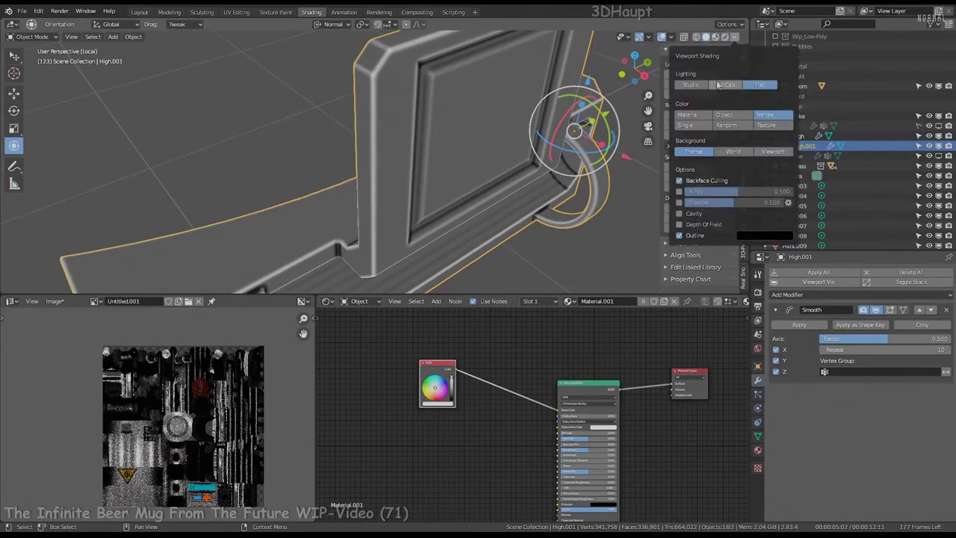
pyautogui.click(718, 149)
pyautogui.moveTo(523, 112)
pyautogui.mouseDown(button='middle')
pyautogui.moveTo(478, 94)
pyautogui.moveTo(489, 113)
pyautogui.mouseUp(button='middle')
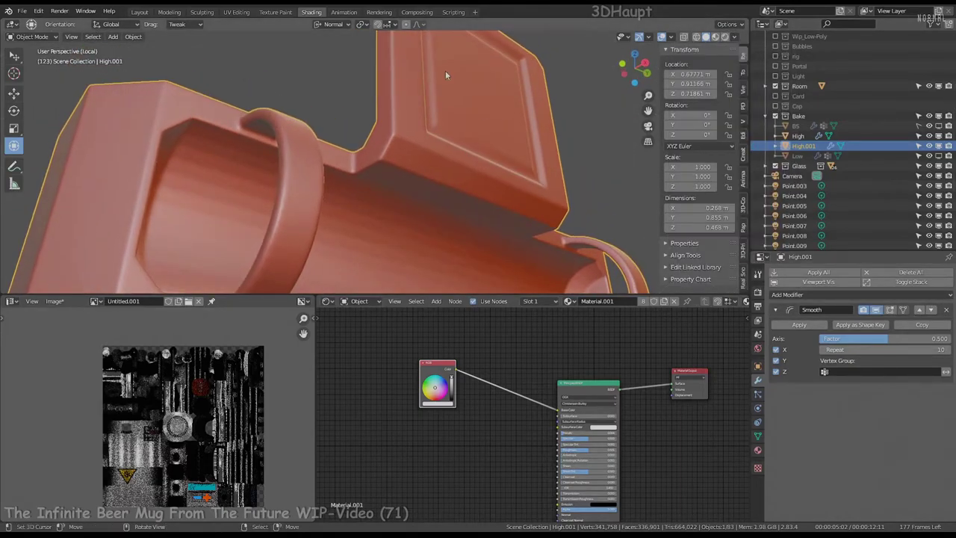
pyautogui.moveTo(445, 71)
pyautogui.mouseDown(button='middle')
pyautogui.moveTo(311, 156)
pyautogui.moveTo(435, 75)
pyautogui.mouseUp(button='middle')
pyautogui.scroll(-3, 523, 63)
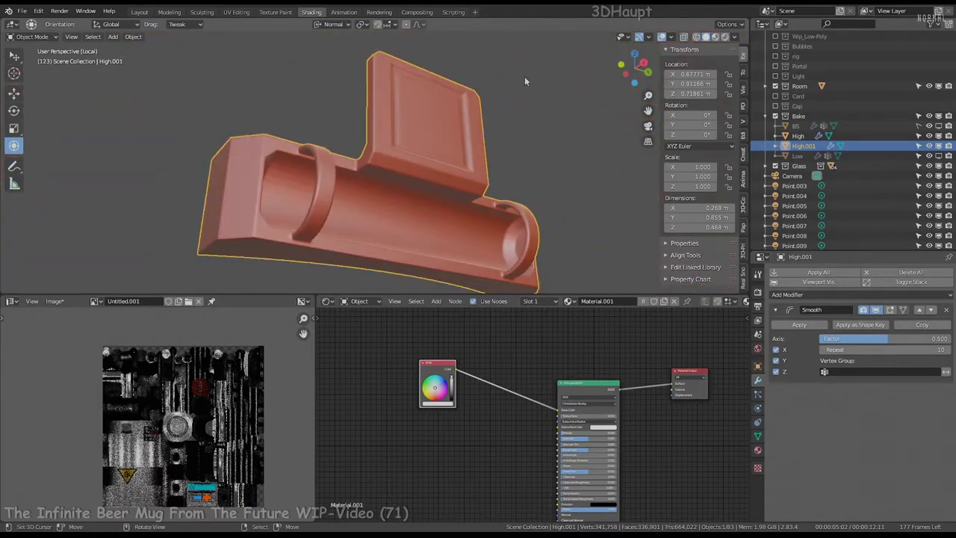
pyautogui.click(799, 326)
# Switch the viewport colour display to plain vertex colours and expand the Room collection.
pyautogui.moveTo(379, 182); pyautogui.dragTo(318, 195, button='middle')
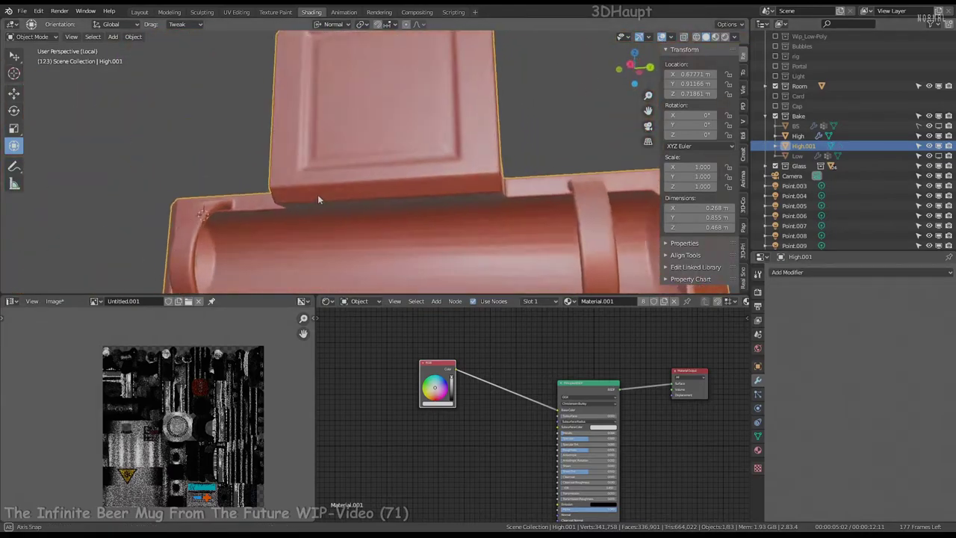
pyautogui.scroll(-2, 397, 109)
pyautogui.click(731, 36)
pyautogui.click(695, 165)
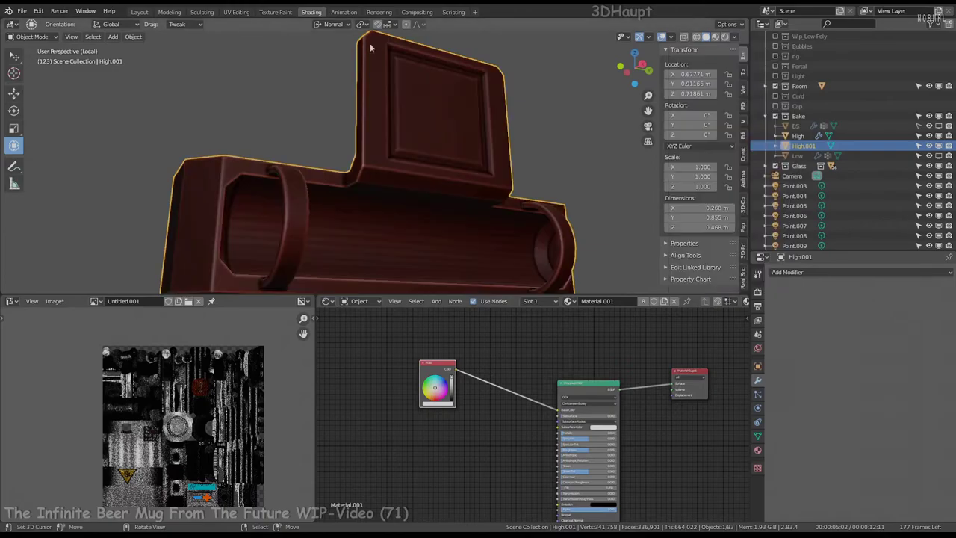
pyautogui.click(731, 37)
pyautogui.click(747, 164)
pyautogui.click(765, 85)
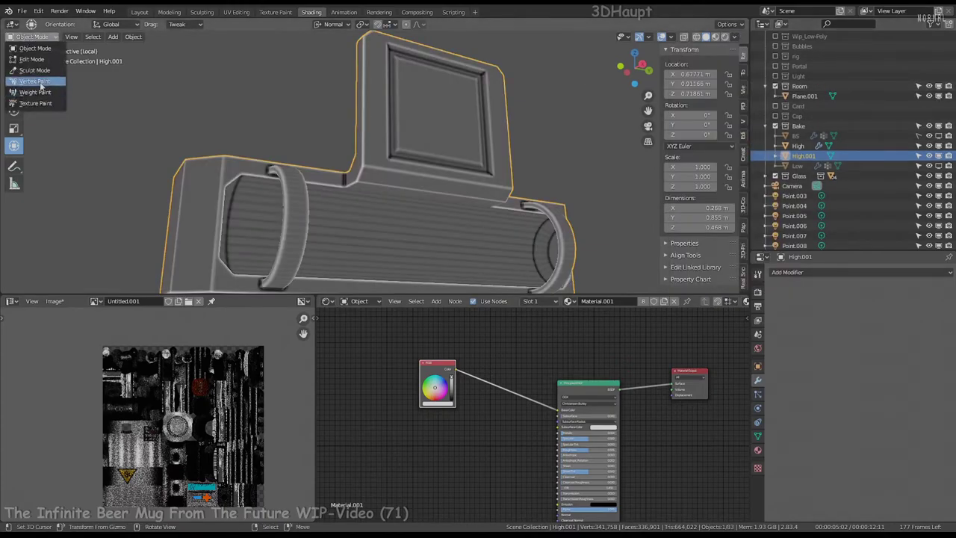
# Fill High.001 with white vertex colour, regenerate Dirty Vertex Colors, then view it in Material Preview.
pyautogui.click(35, 81)
pyautogui.click(114, 37)
pyautogui.click(138, 48)
pyautogui.click(114, 37)
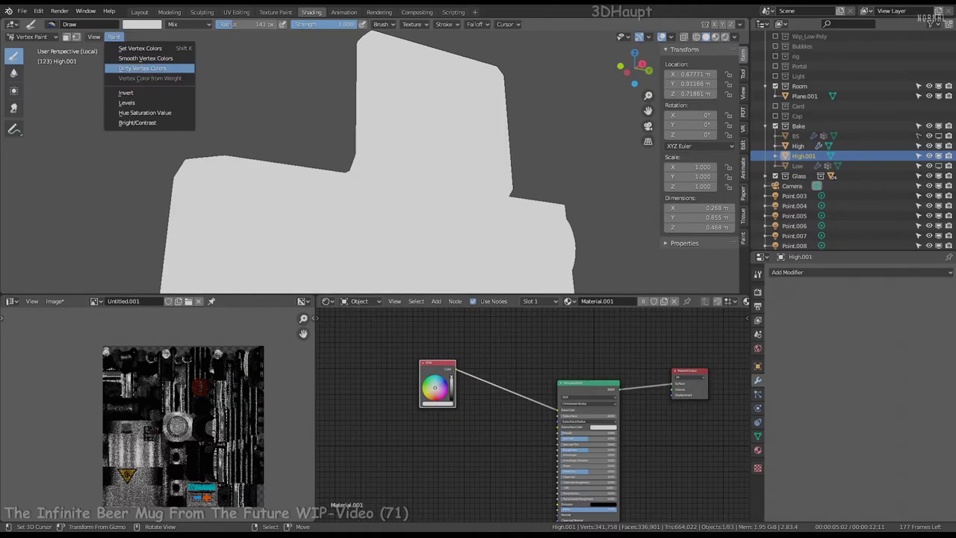
pyautogui.click(142, 68)
pyautogui.click(32, 36)
pyautogui.click(38, 40)
pyautogui.scroll(4, 487, 136)
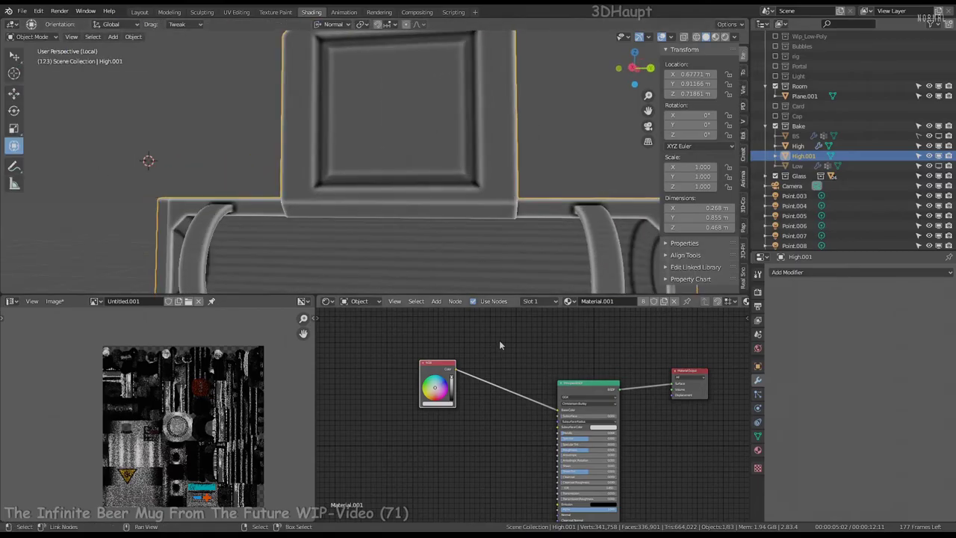
pyautogui.click(715, 36)
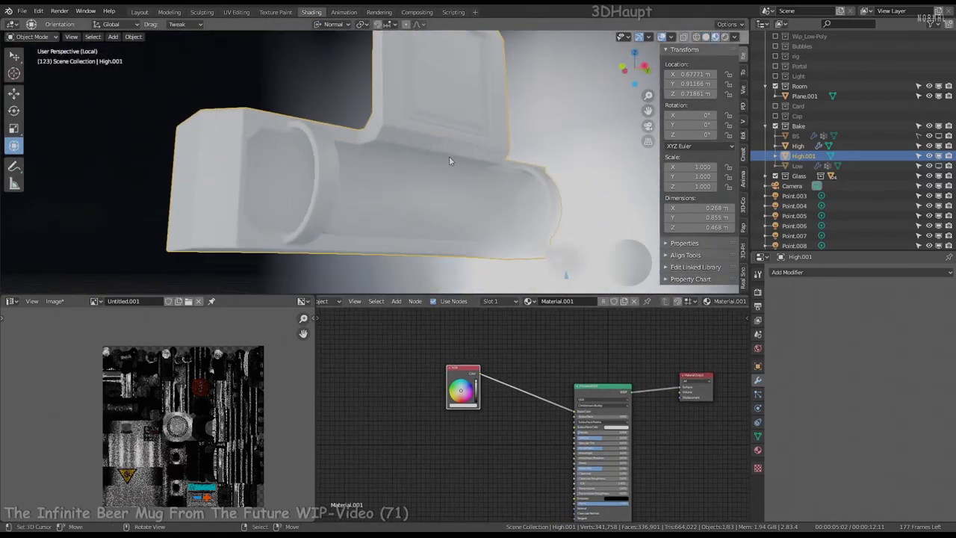